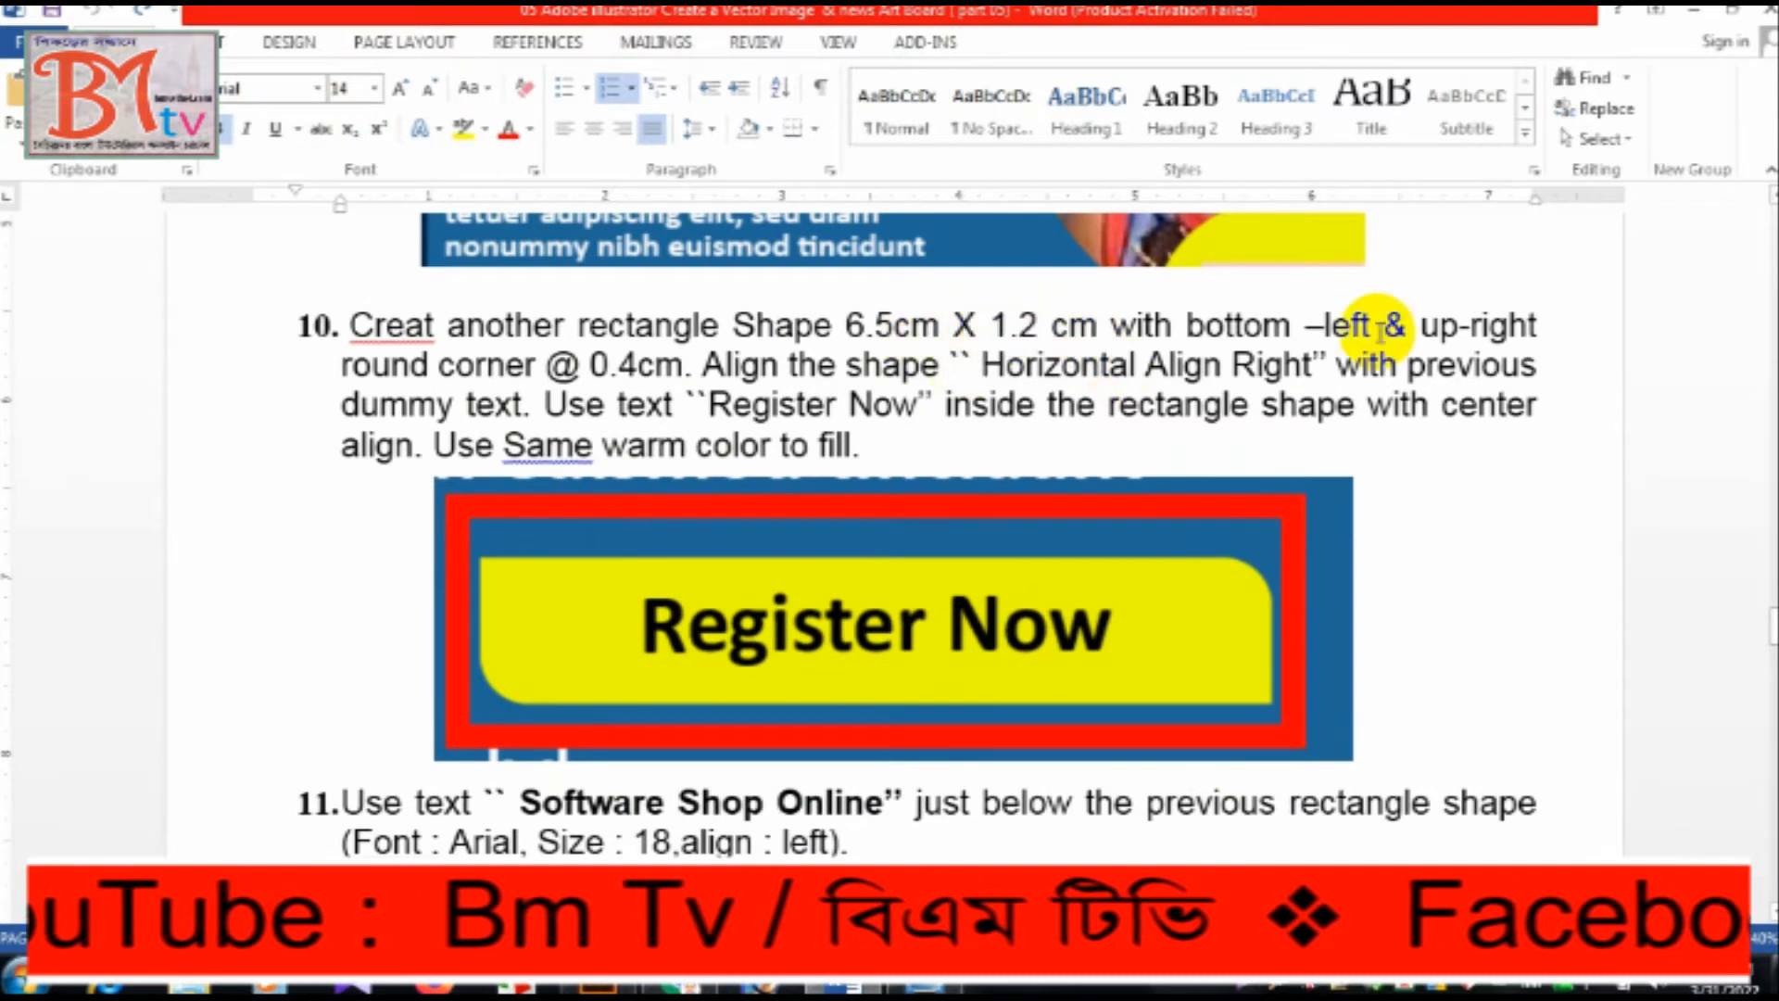
Switch from the Word instructions to Illustrator and create a rectangle 6.5 cm wide and 1.2 cm high on the blue artboard.
drag(1432, 326, 407, 398)
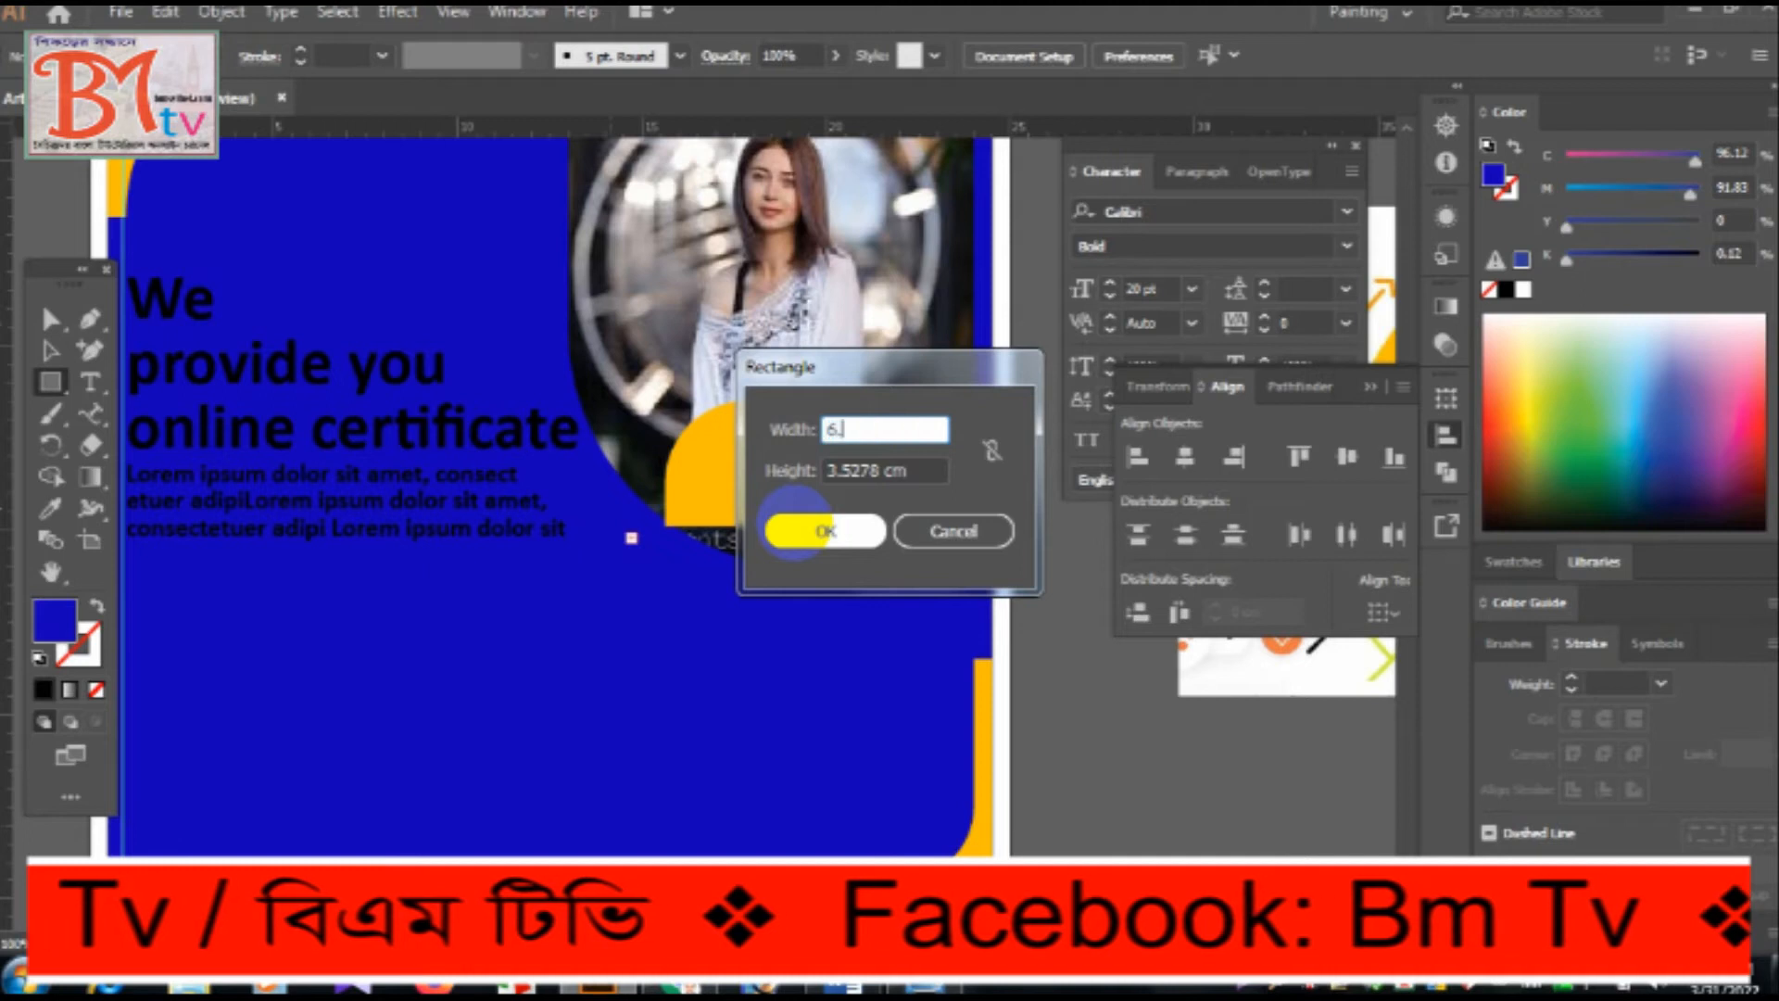
click(912, 470)
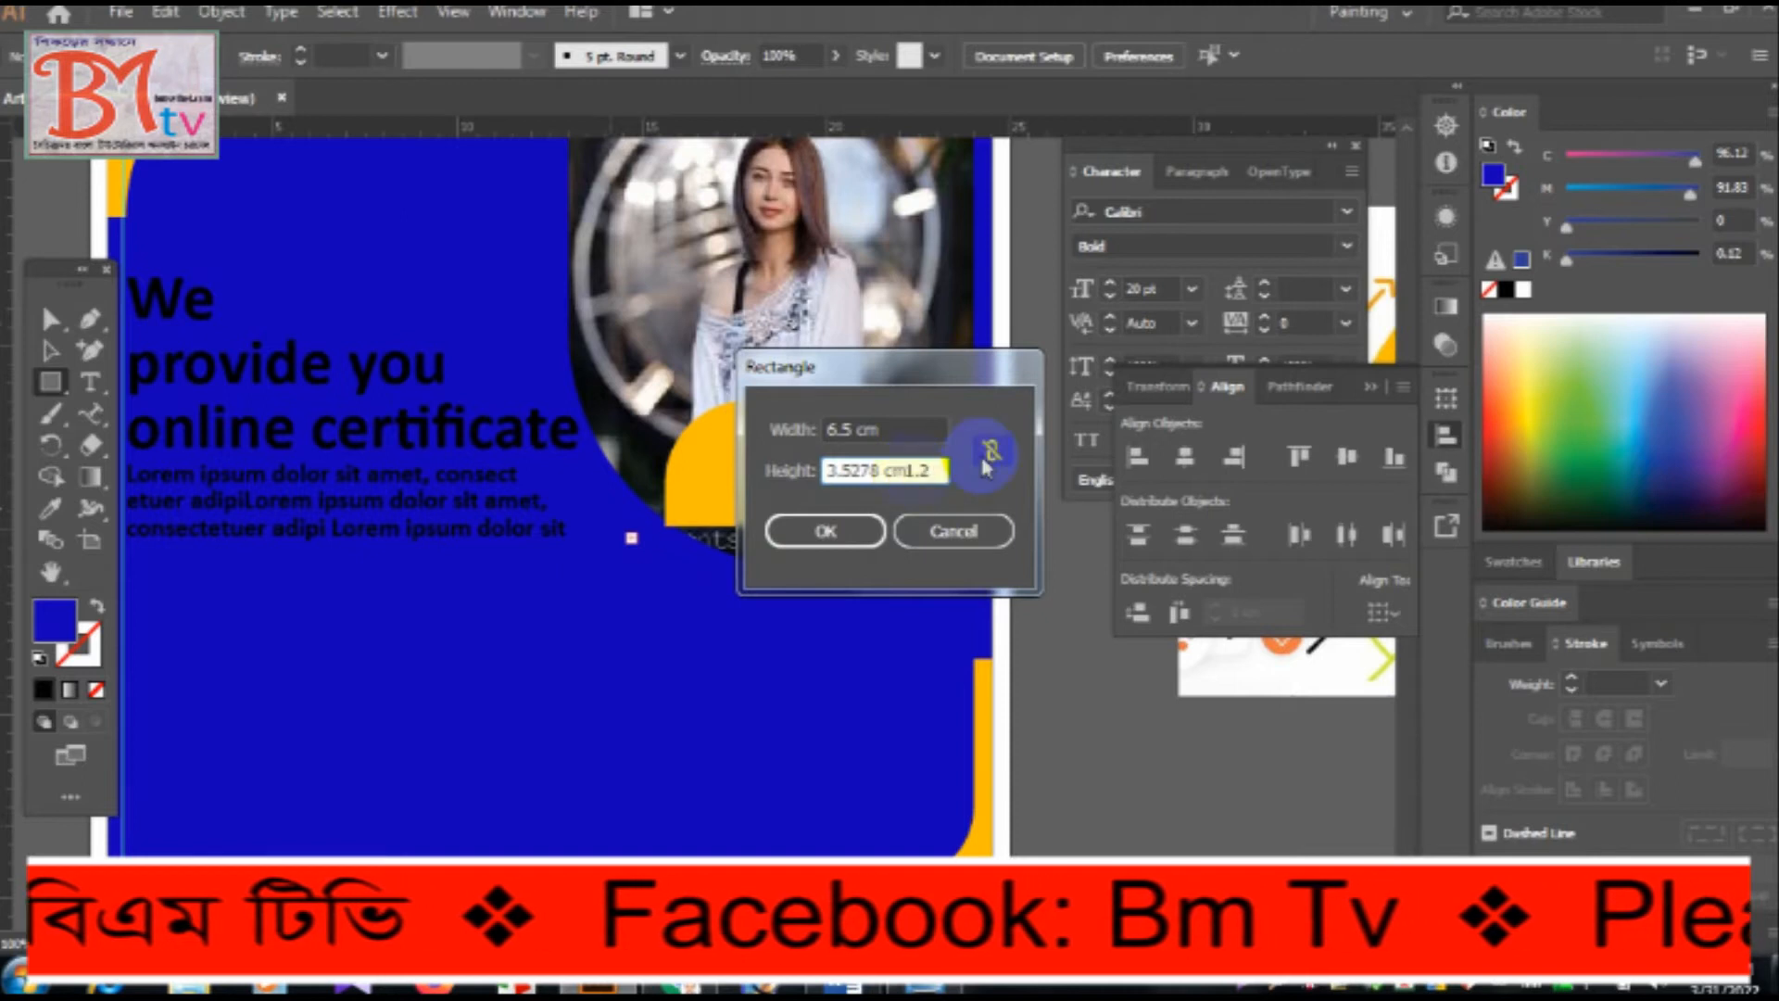
double_click(913, 469)
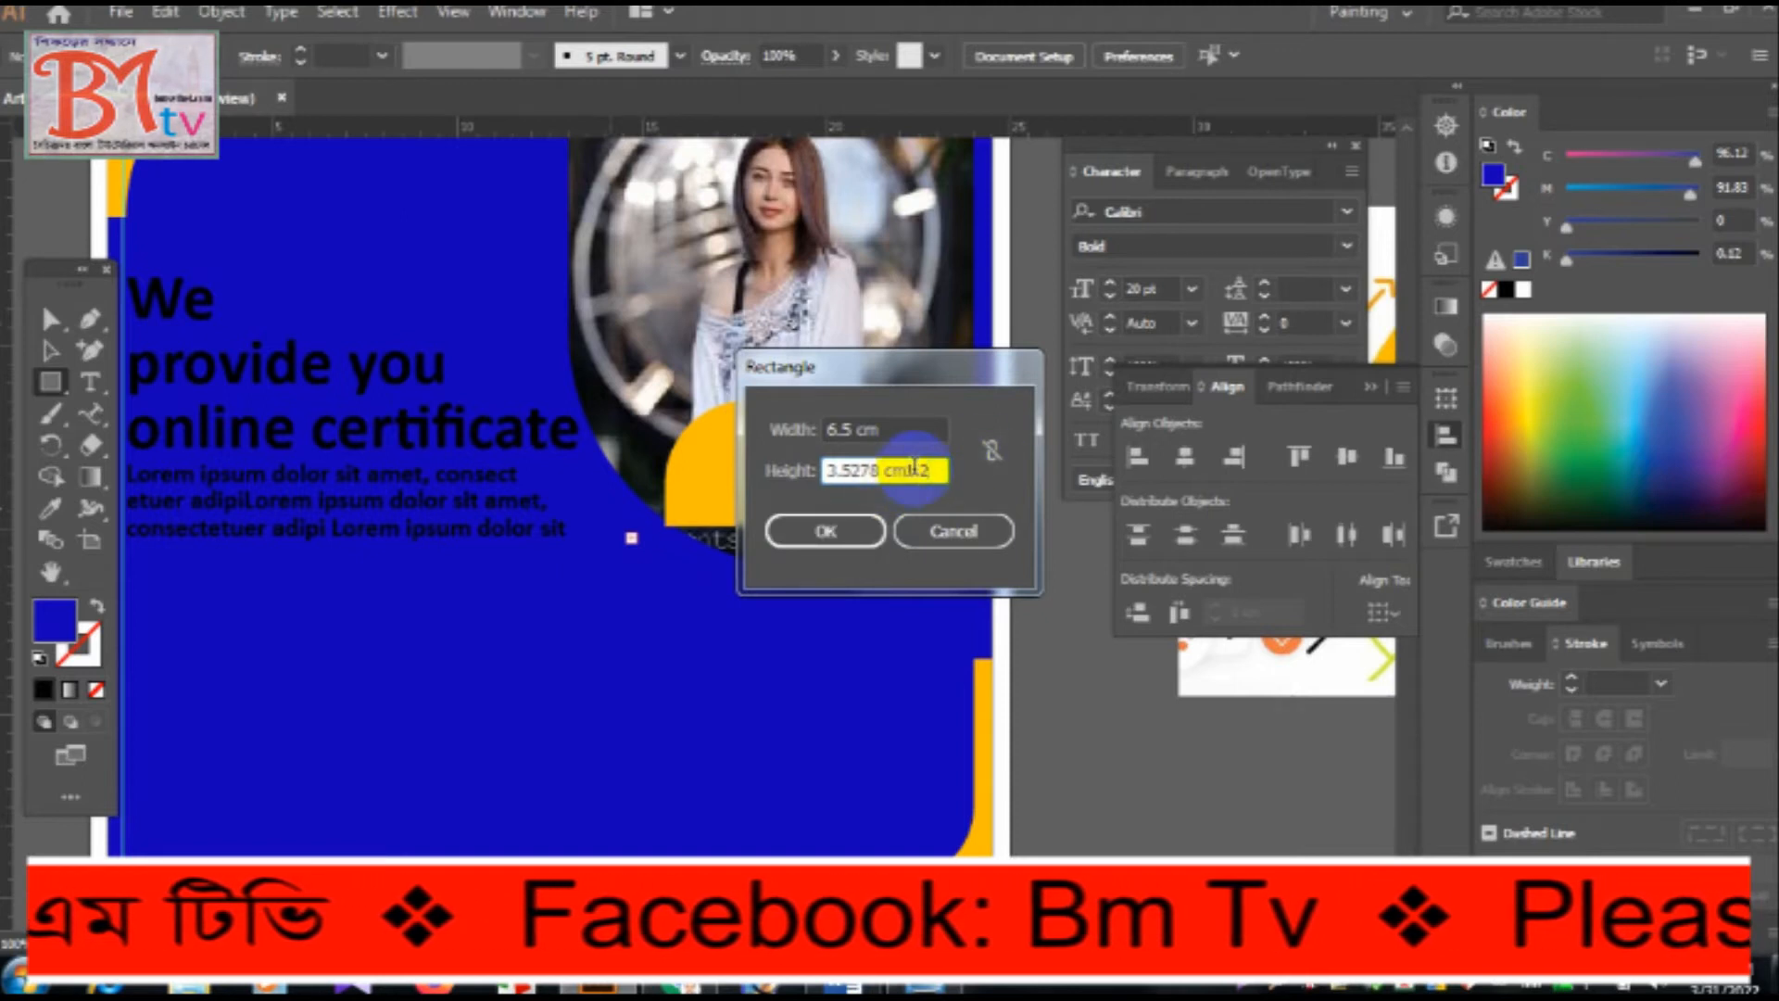
triple_click(936, 470)
text(1)
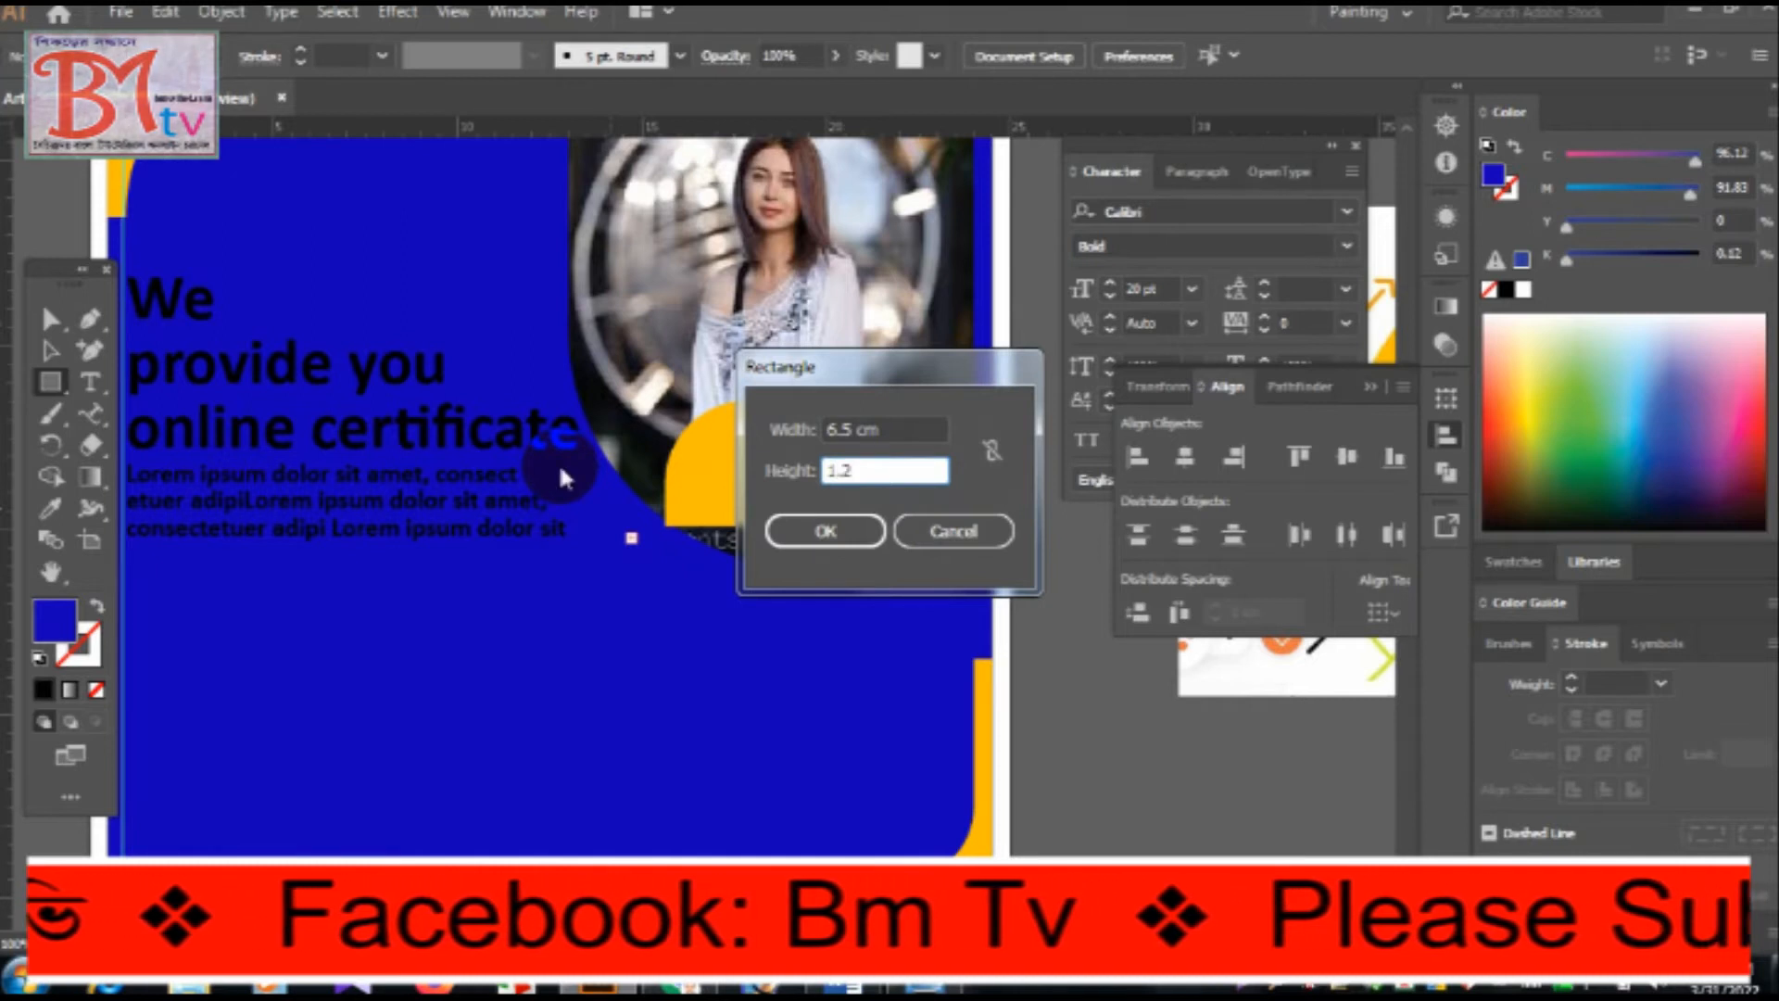
text(.2)
click(823, 528)
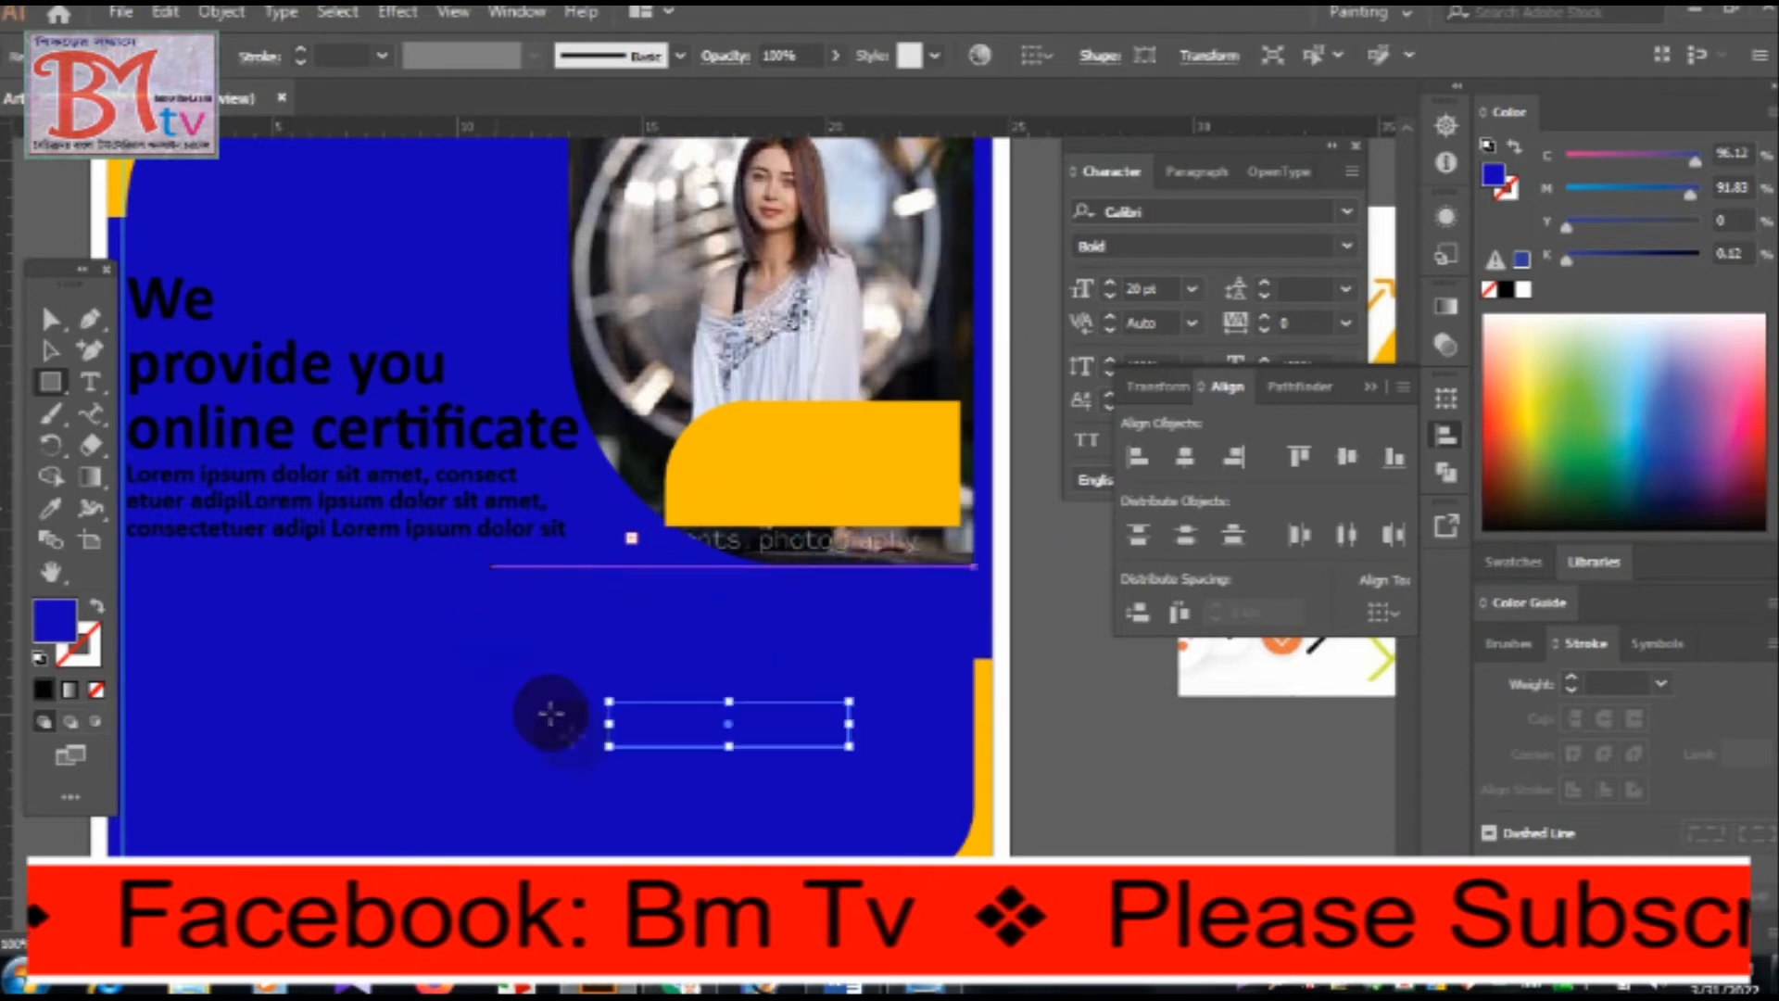
Fill the new rectangle with the orange sampled from the shape overlapping the photo.
scroll(582, 744, up, 1)
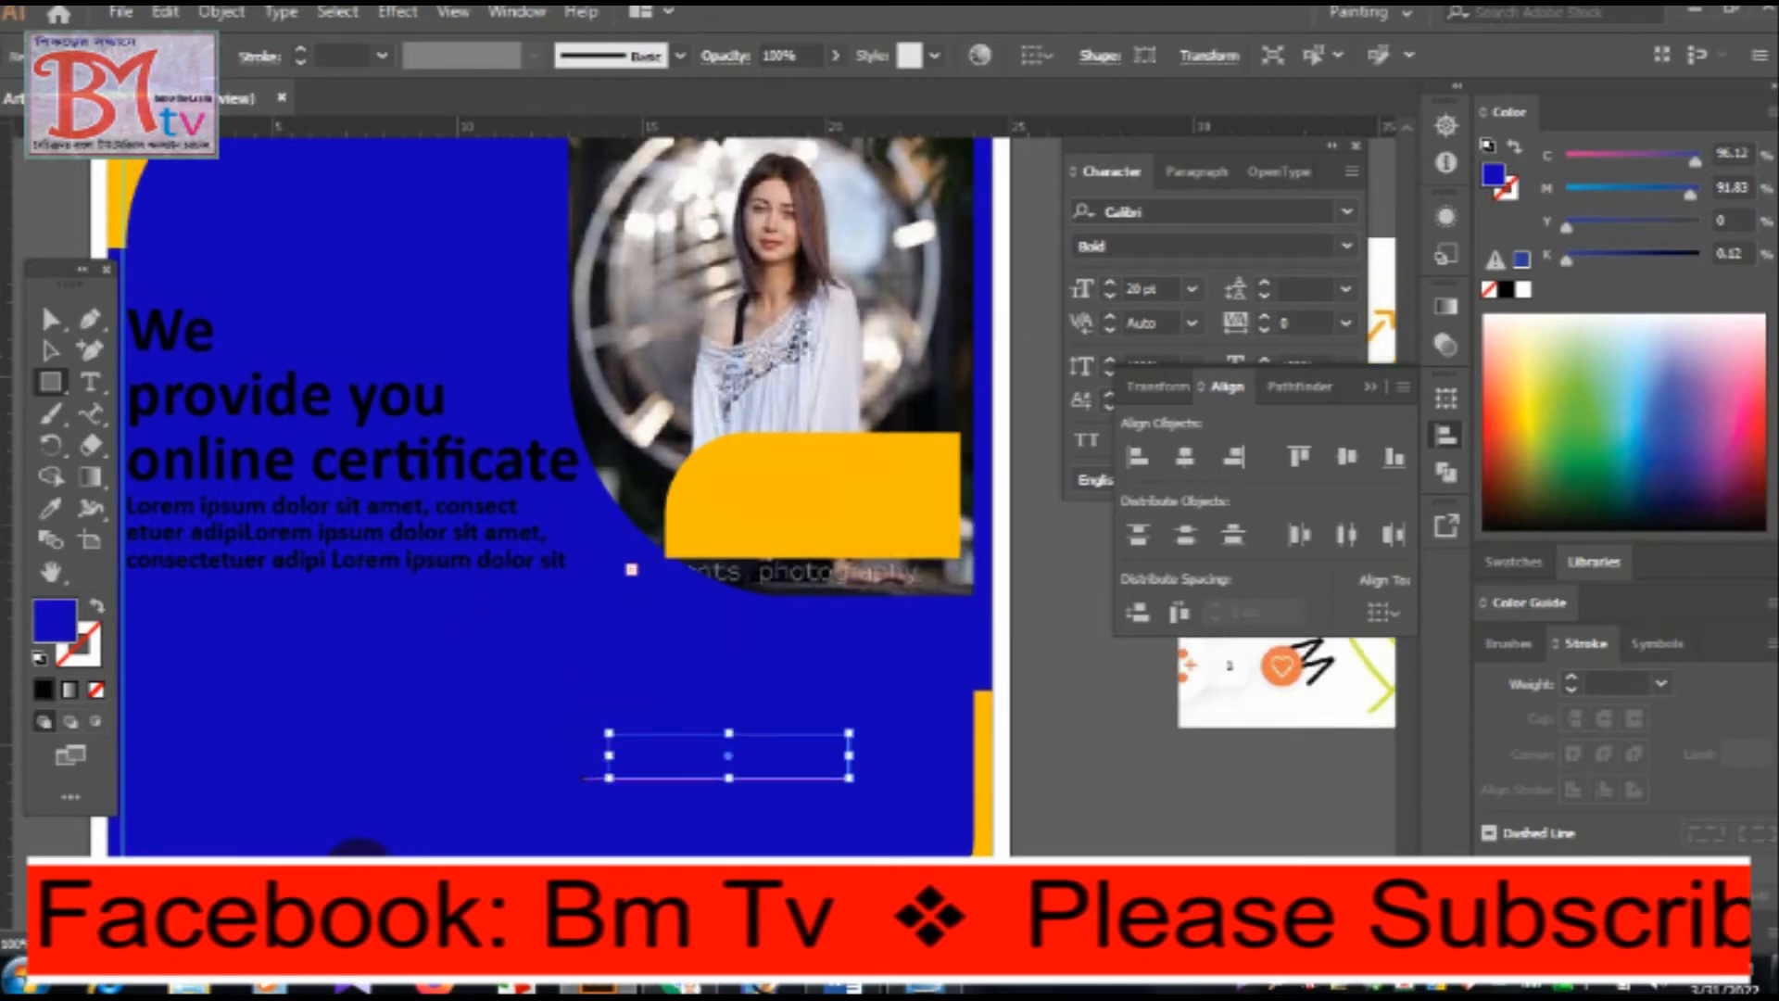
key(i)
click(880, 501)
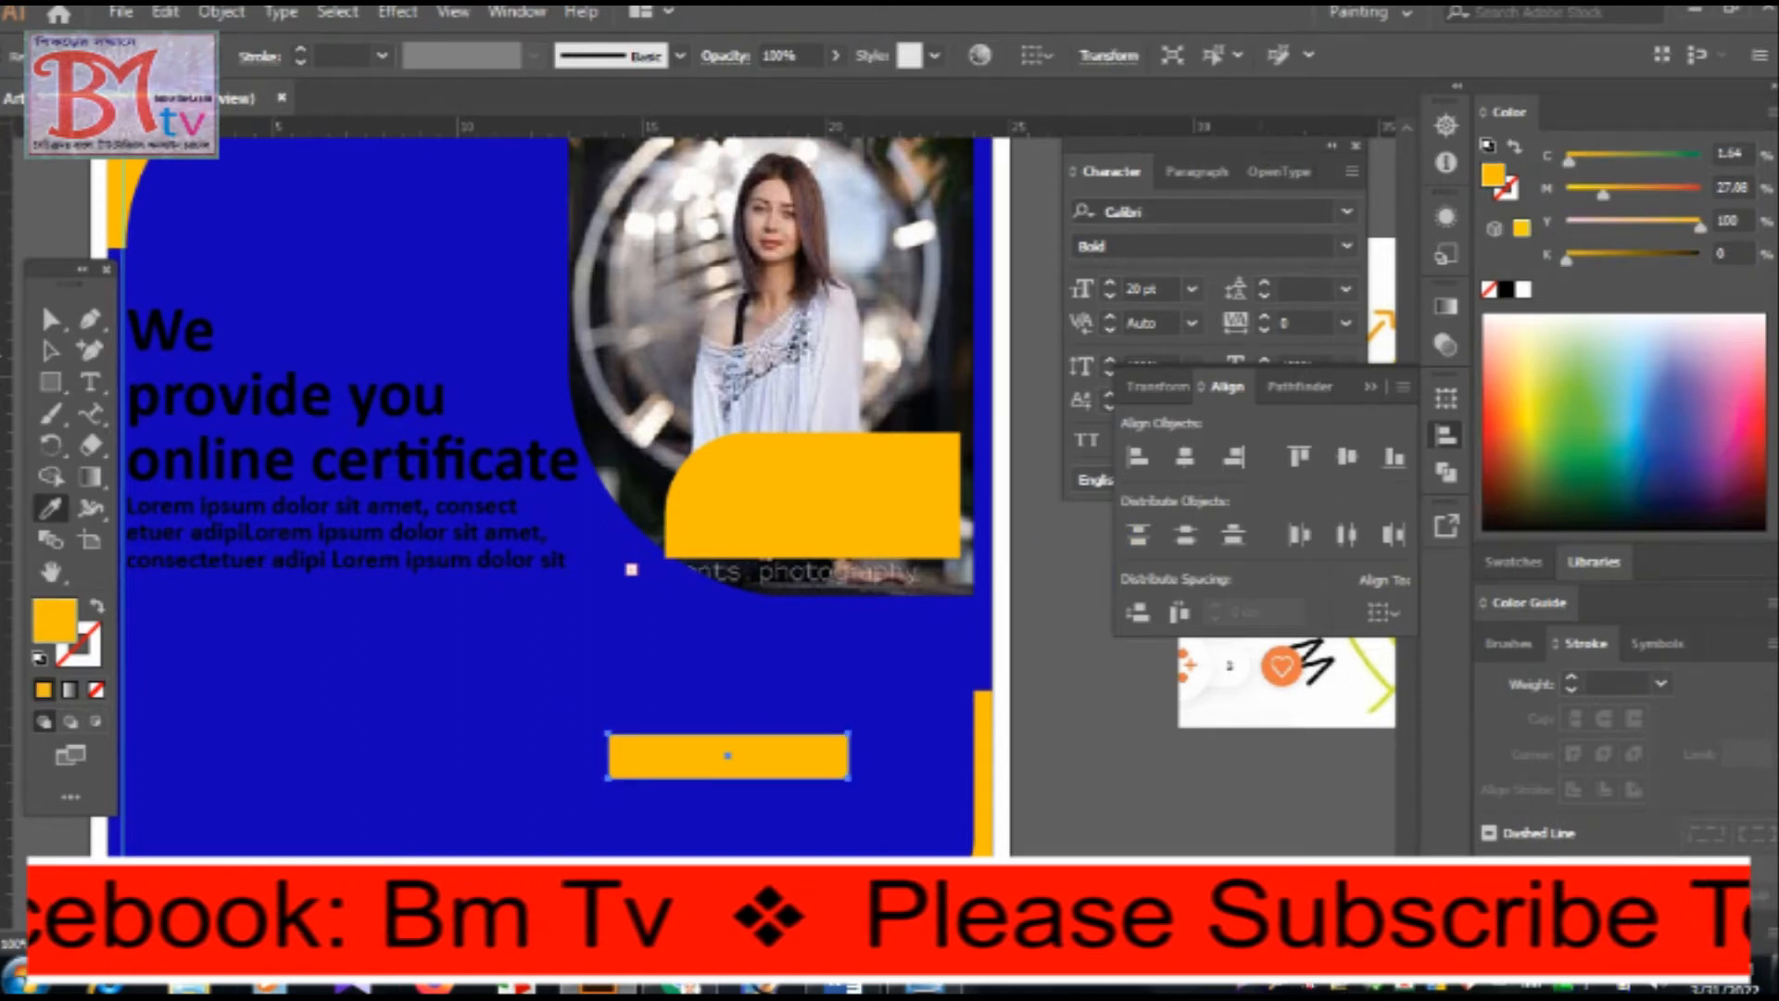
Check the corner specification in Word, and round the orange rectangle's bottom-left and top-right corners to 0.4 cm in Illustrator.
key(alt+Tab)
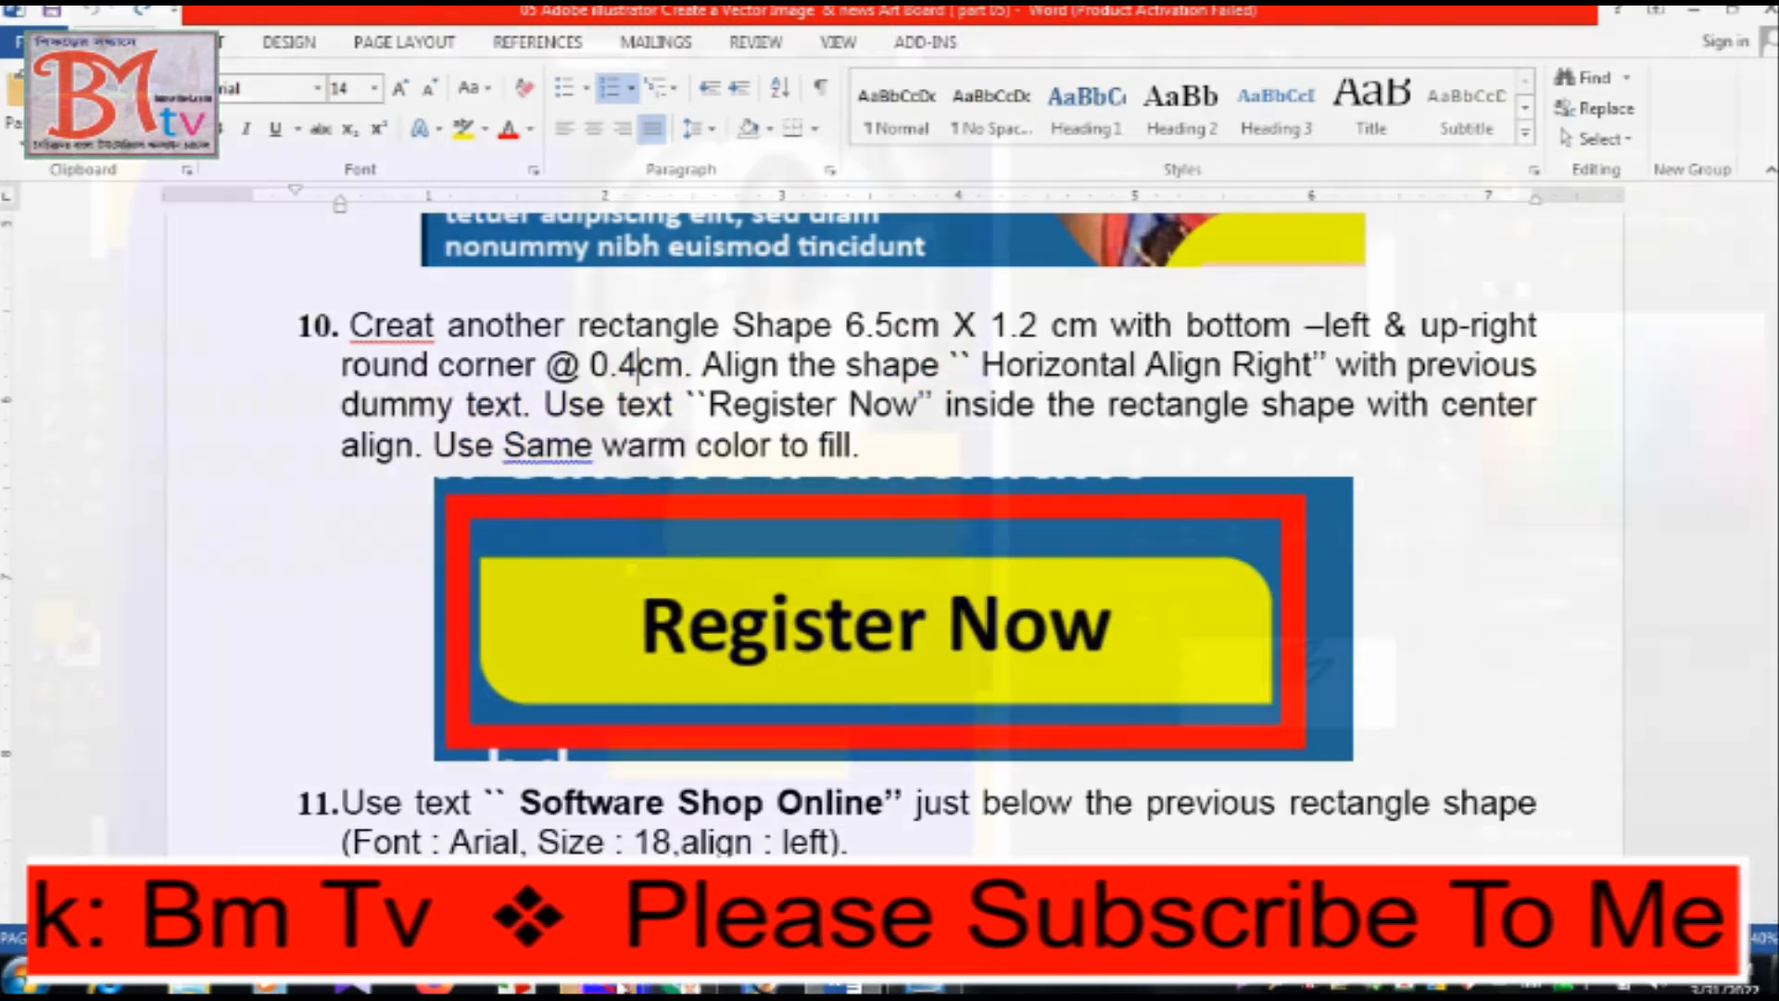
key(alt+Tab)
click(1190, 841)
click(1129, 844)
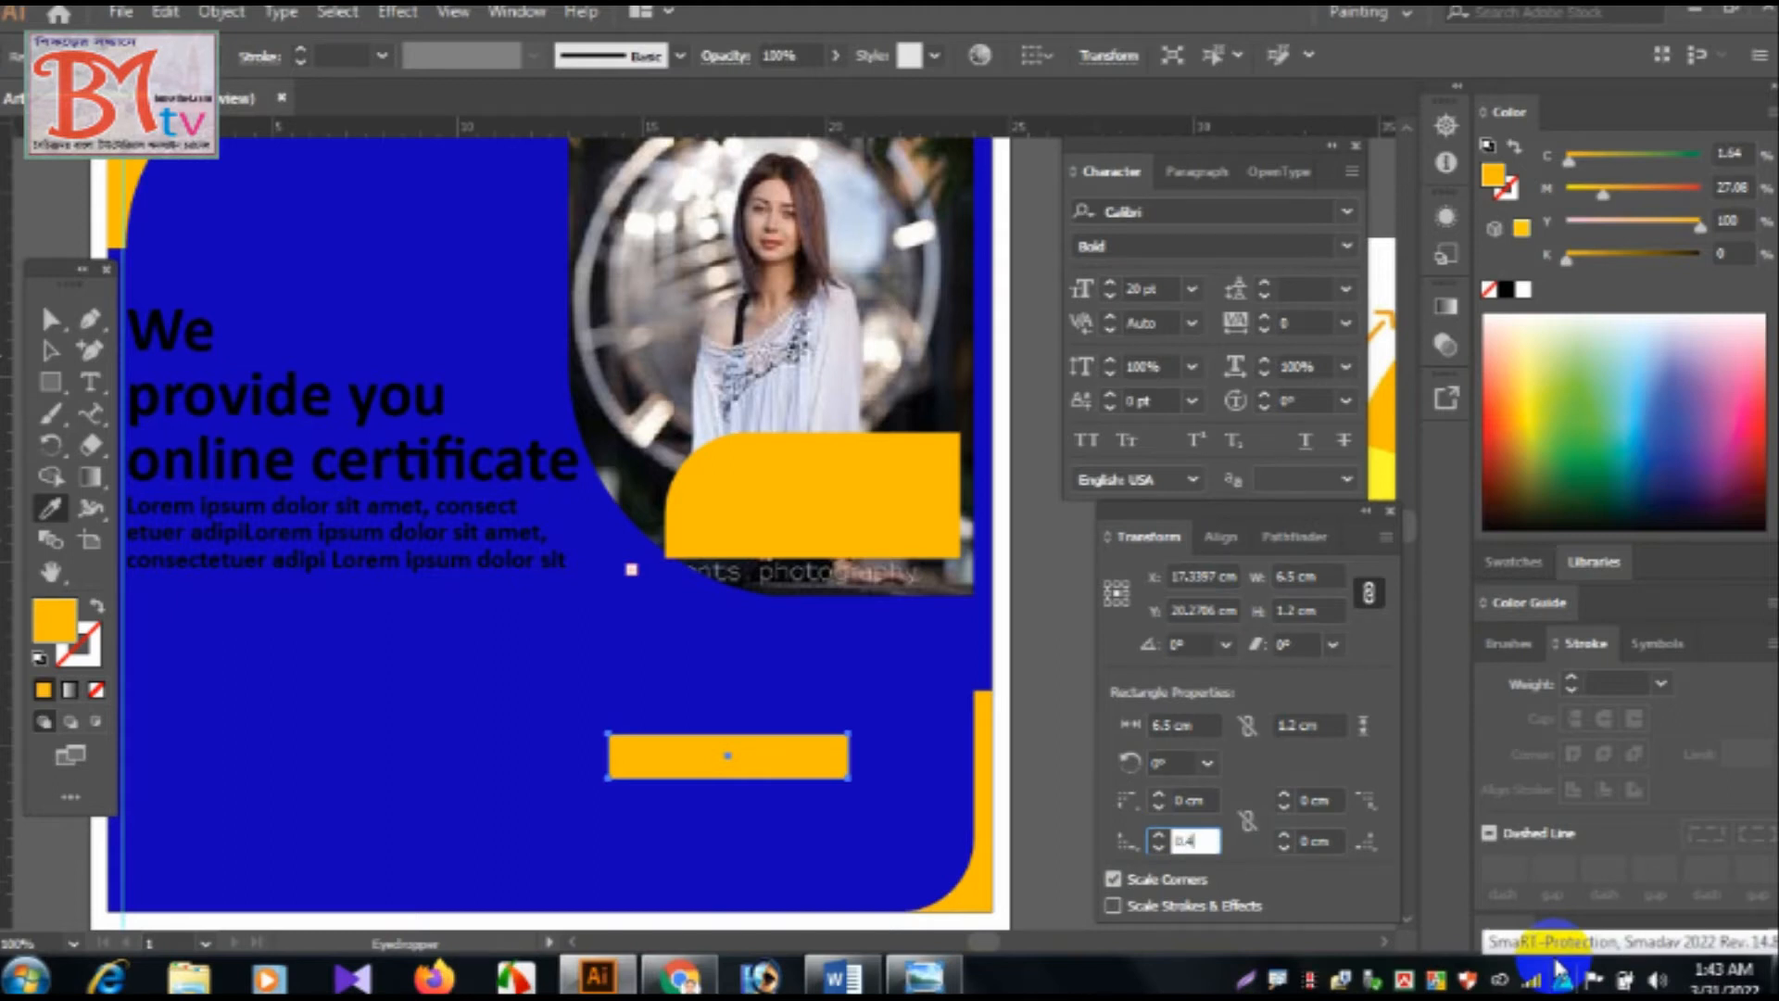
mouse_move(850, 969)
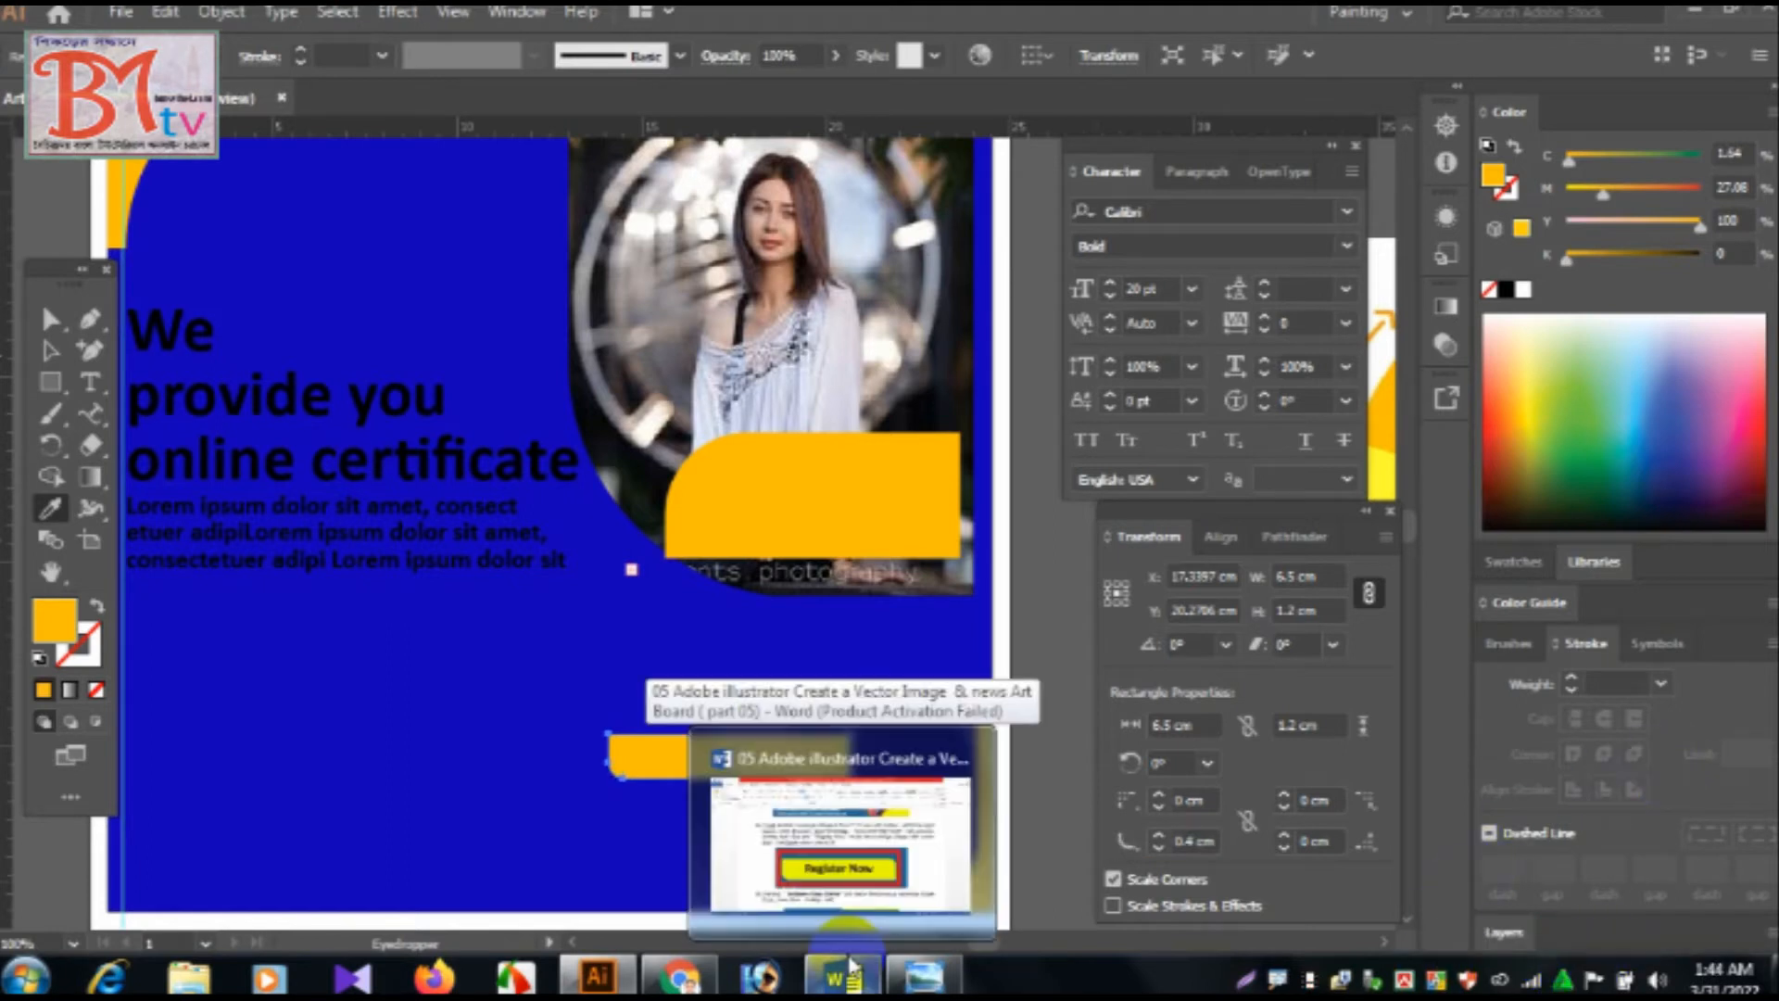
key(ctrl+equal)
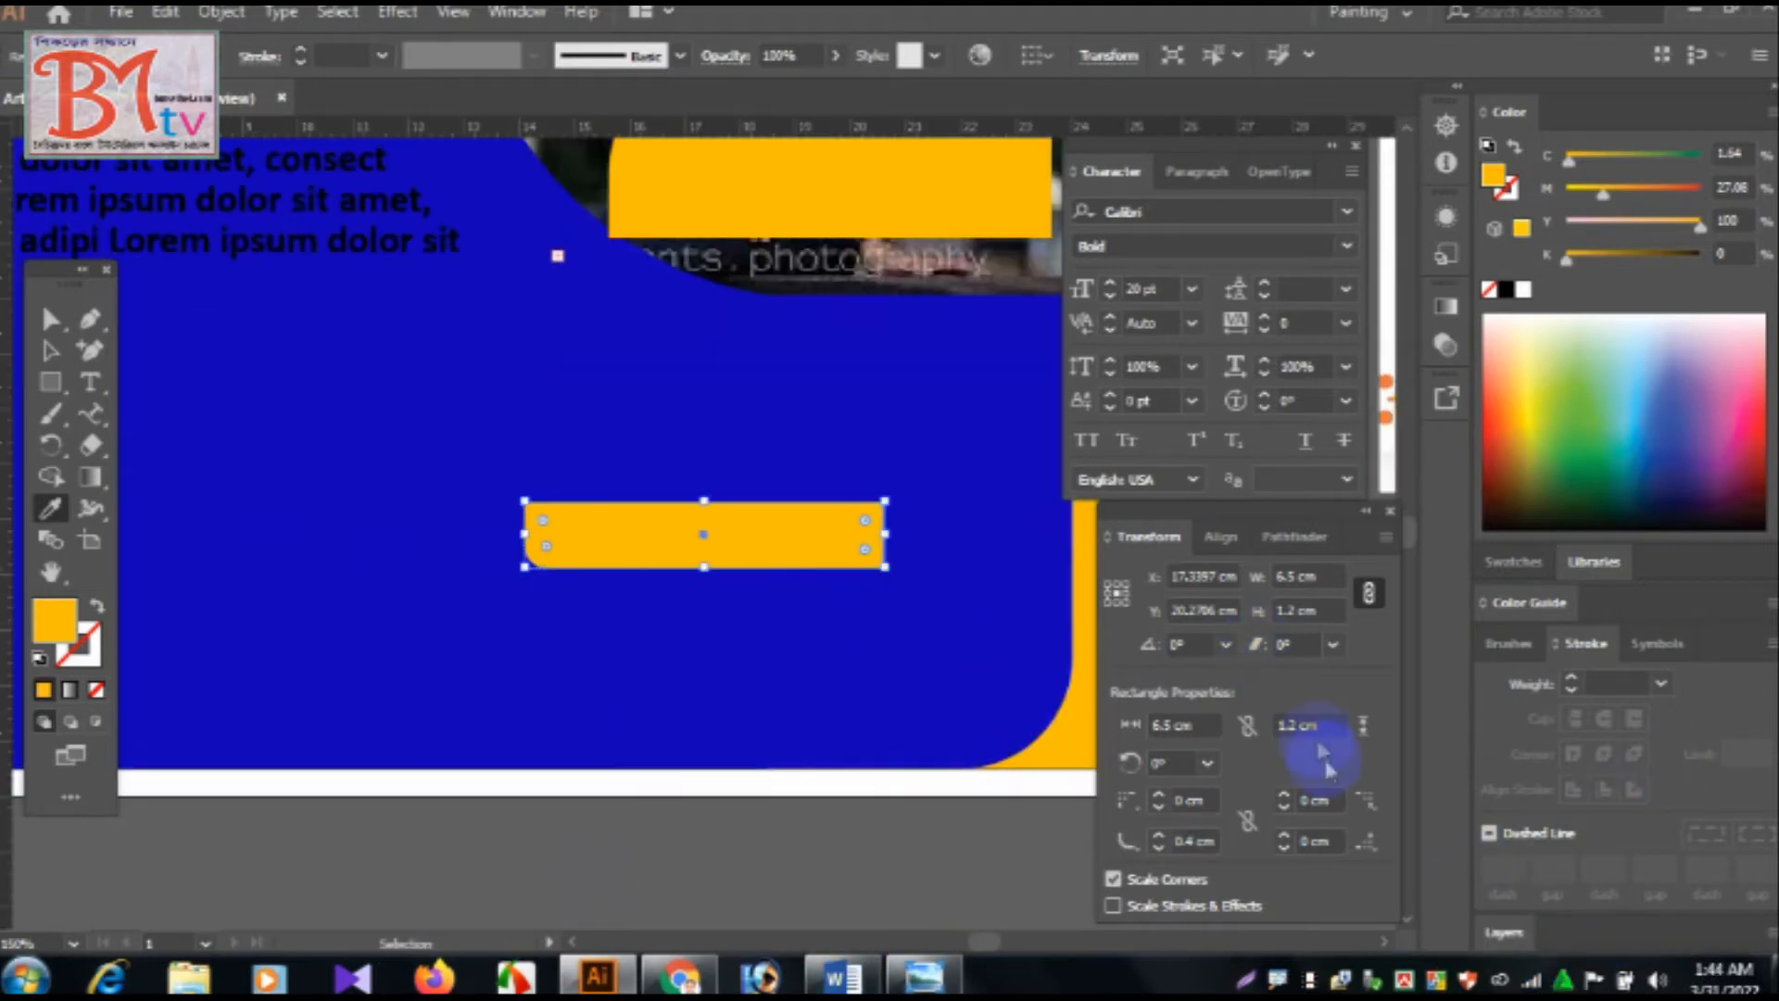
click(1338, 802)
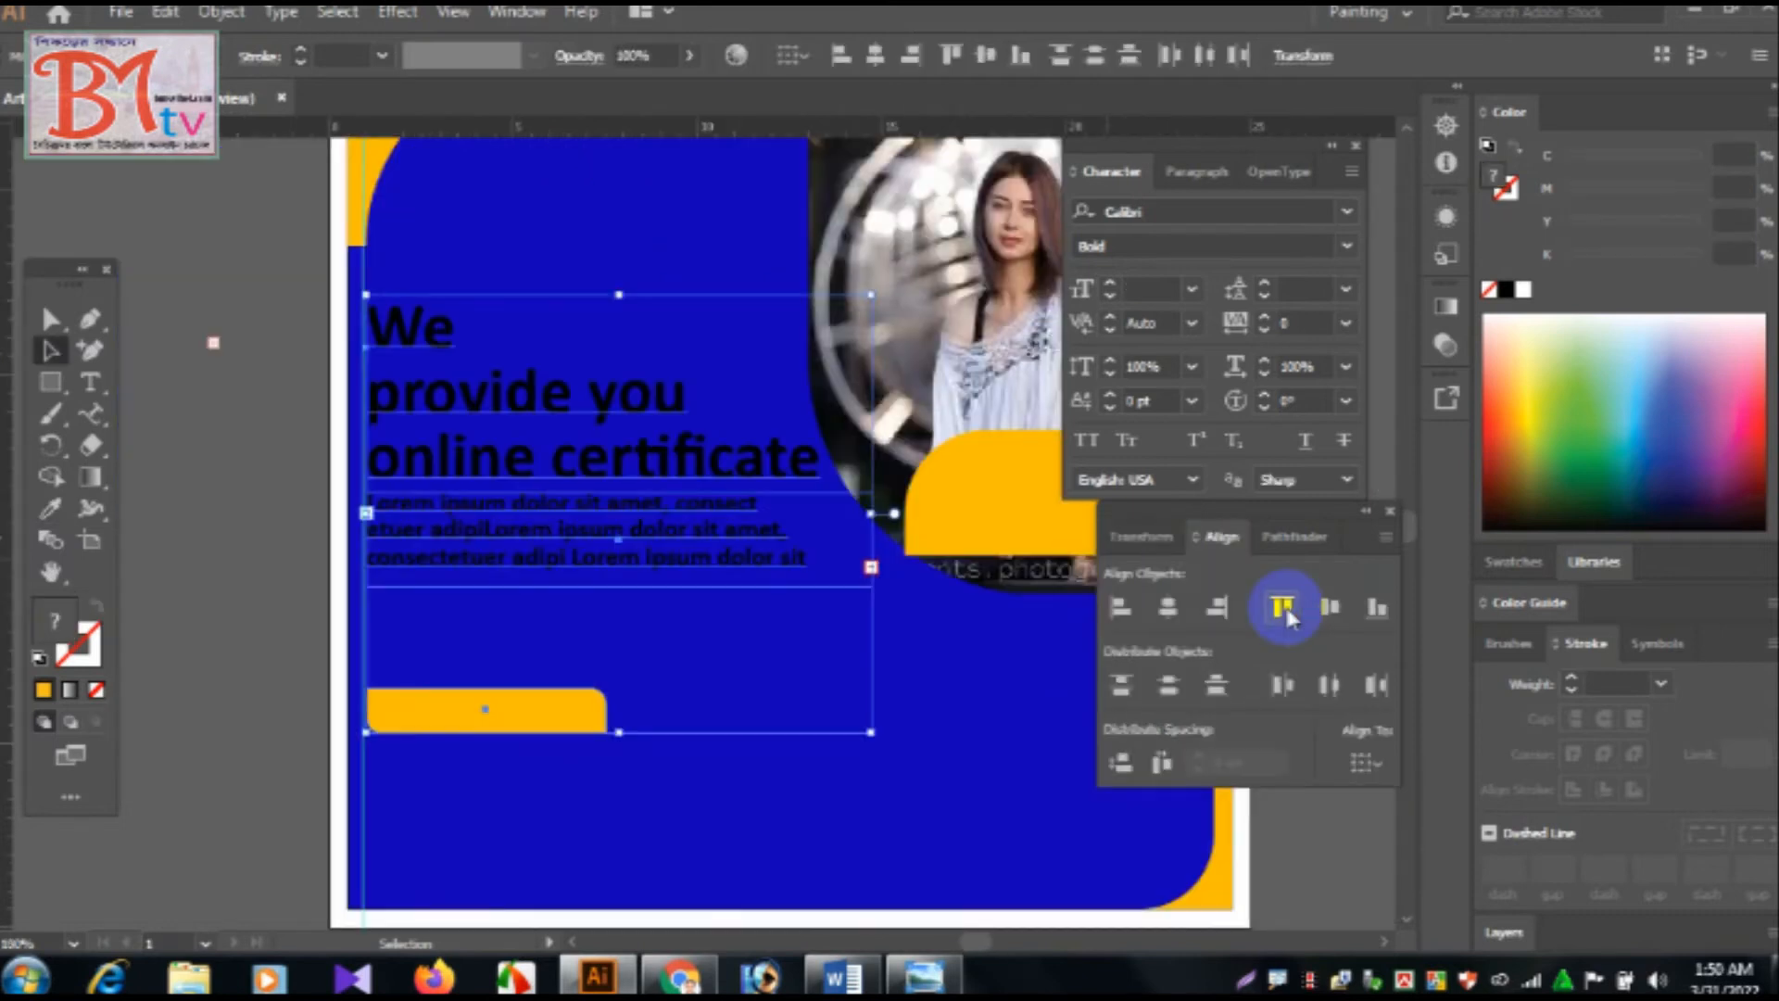
Try vertical top and centre alignment on the orange rectangle and the text blocks, and undo the centre alignment.
click(1283, 608)
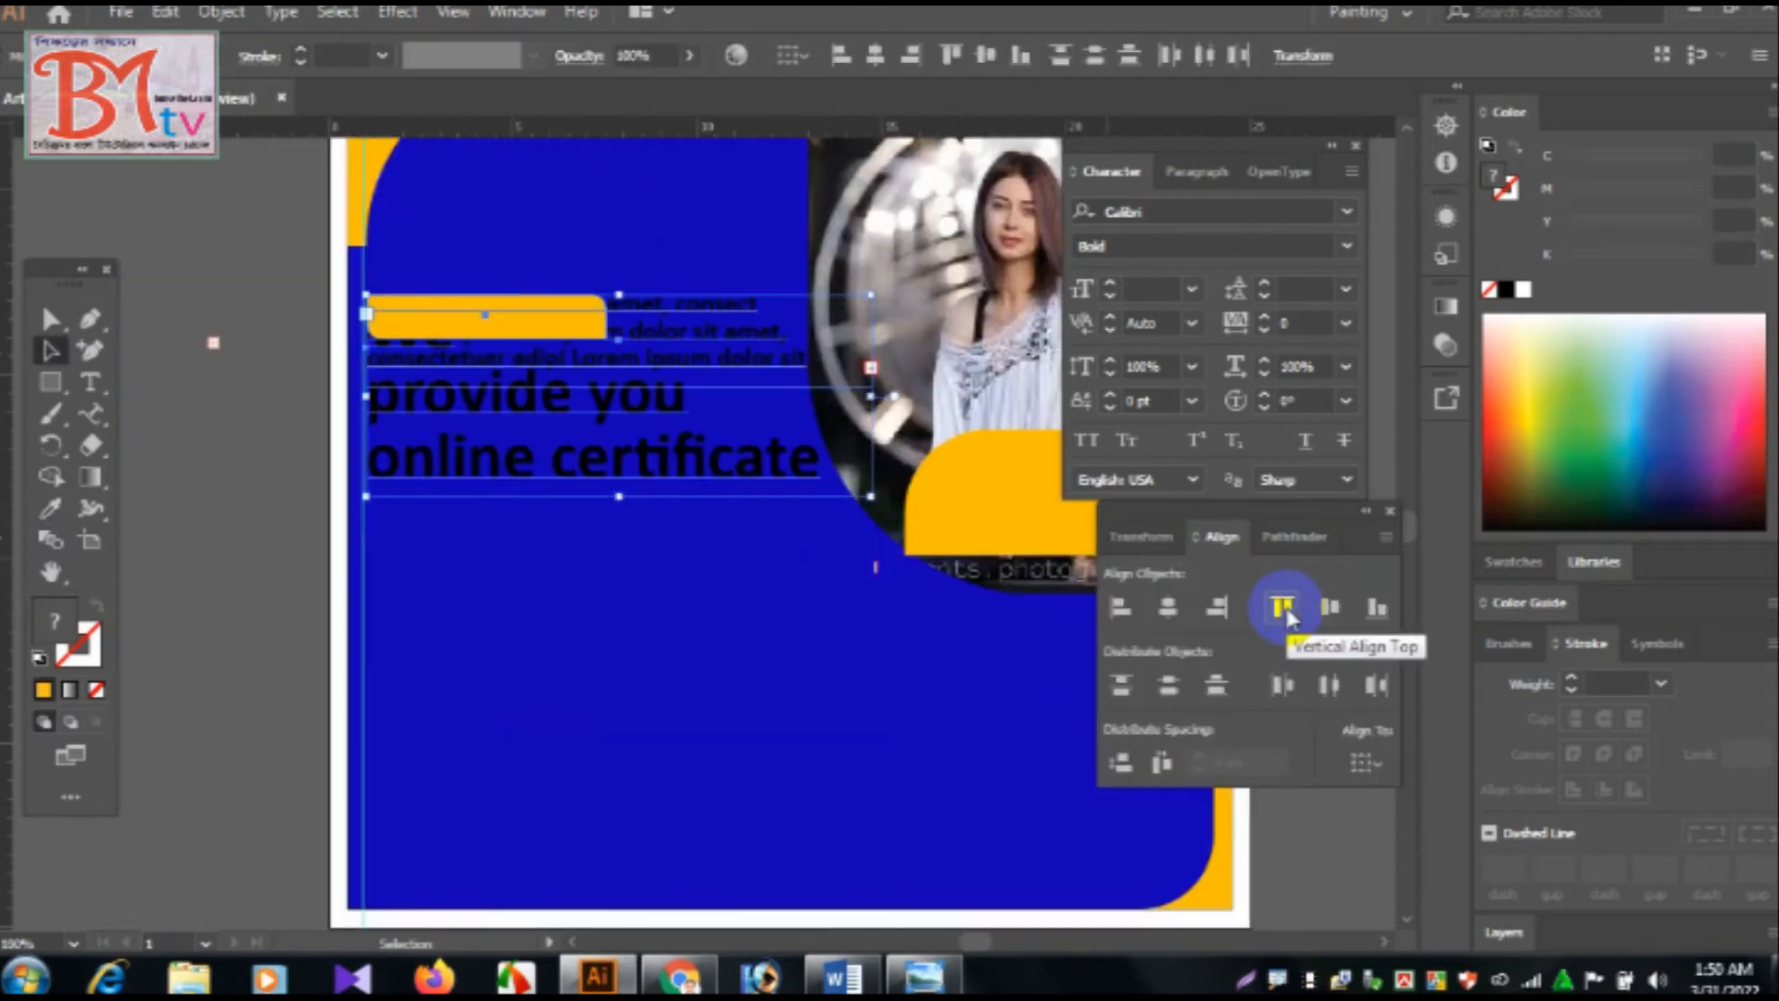
click(1330, 608)
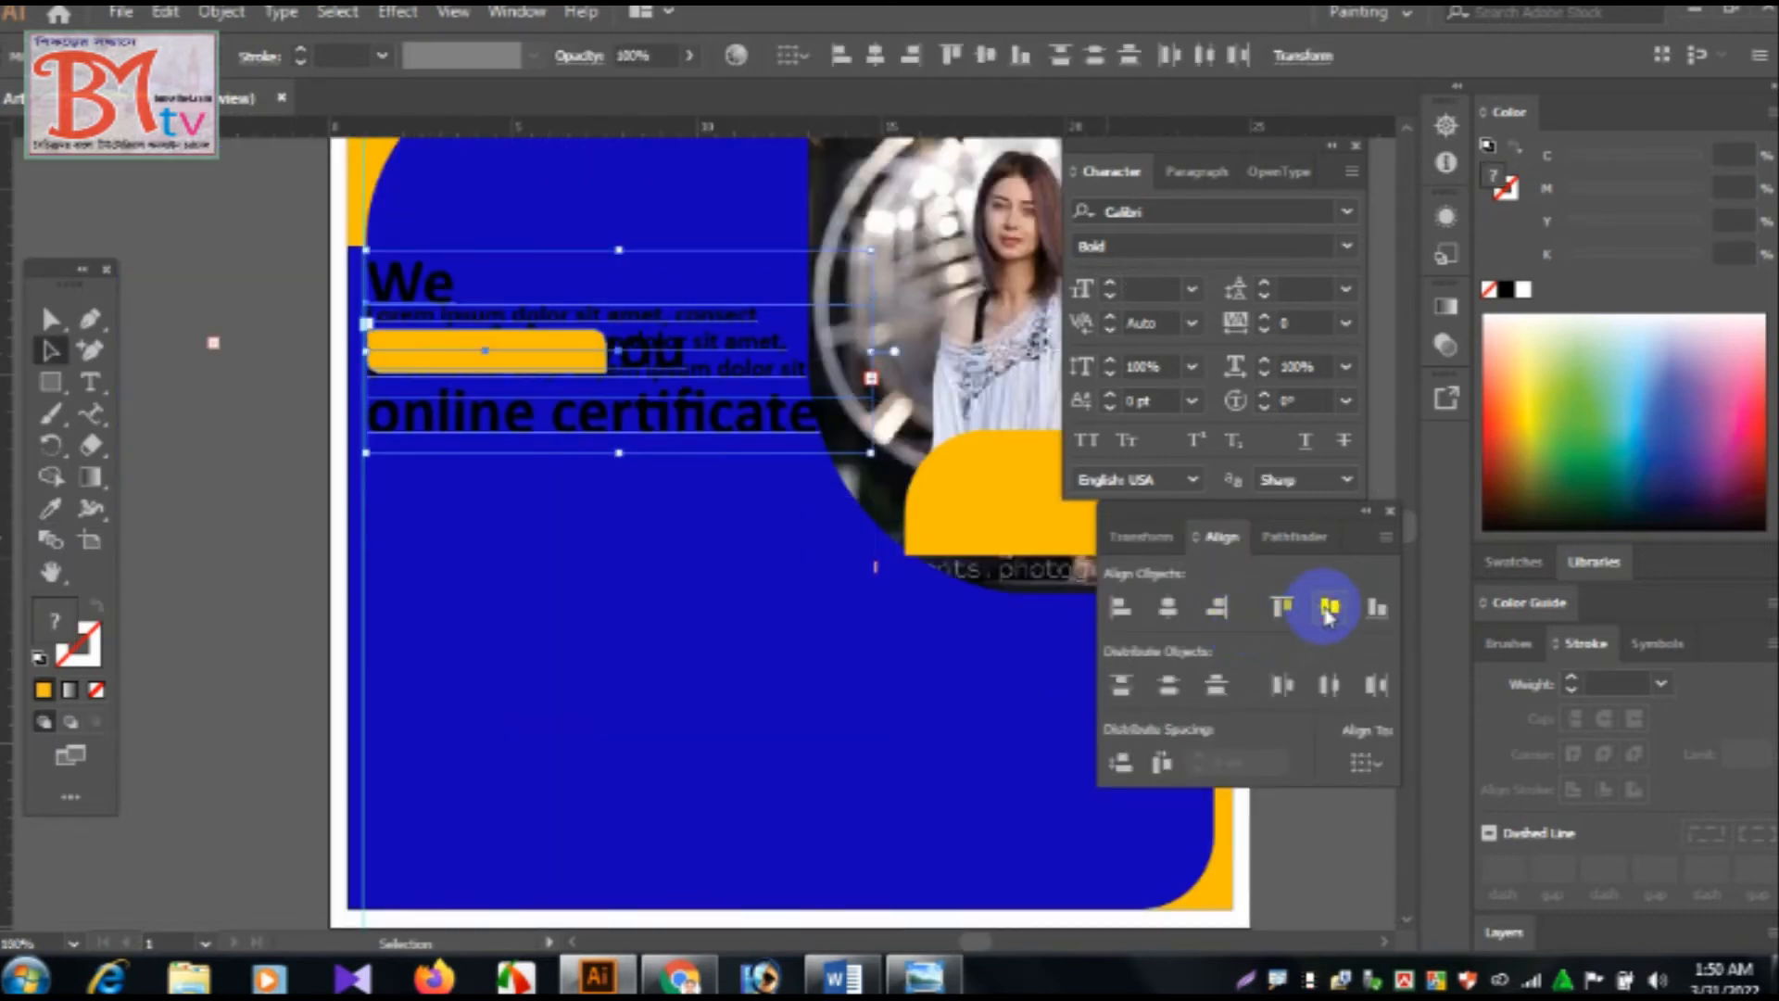
key(ctrl+z)
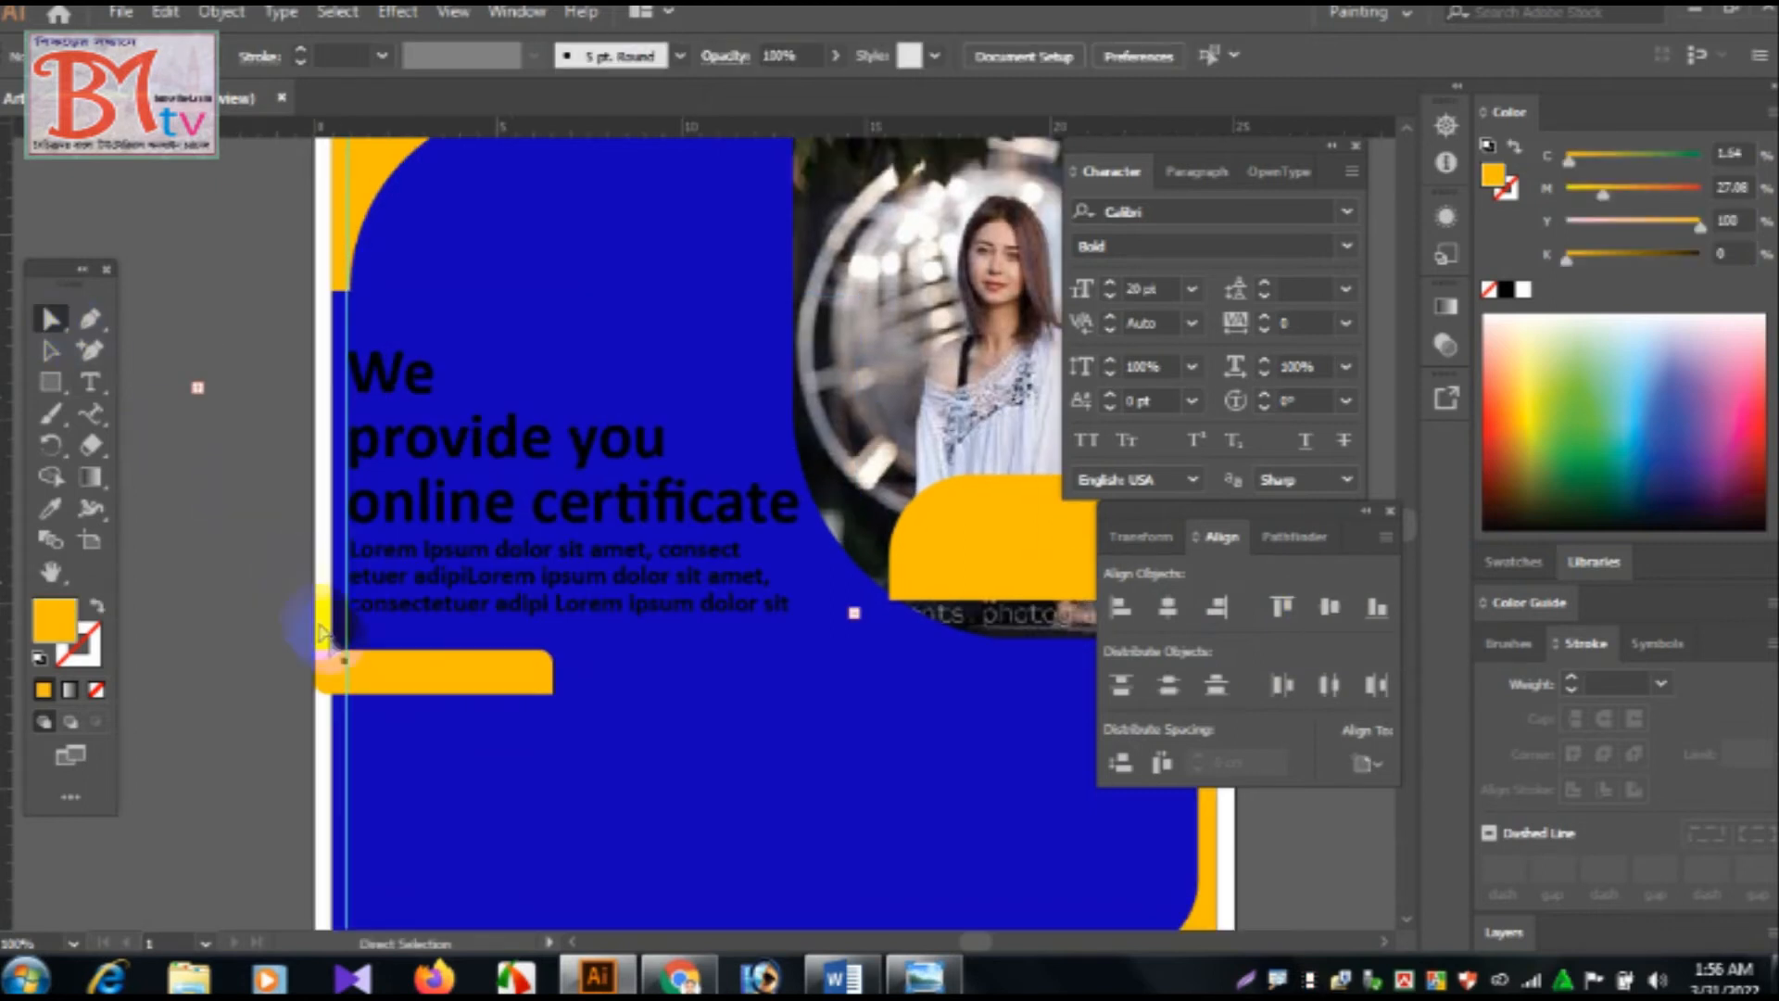
Centre the orange rectangle horizontally on the large blue rounded shape, using Align to Key Object.
click(408, 679)
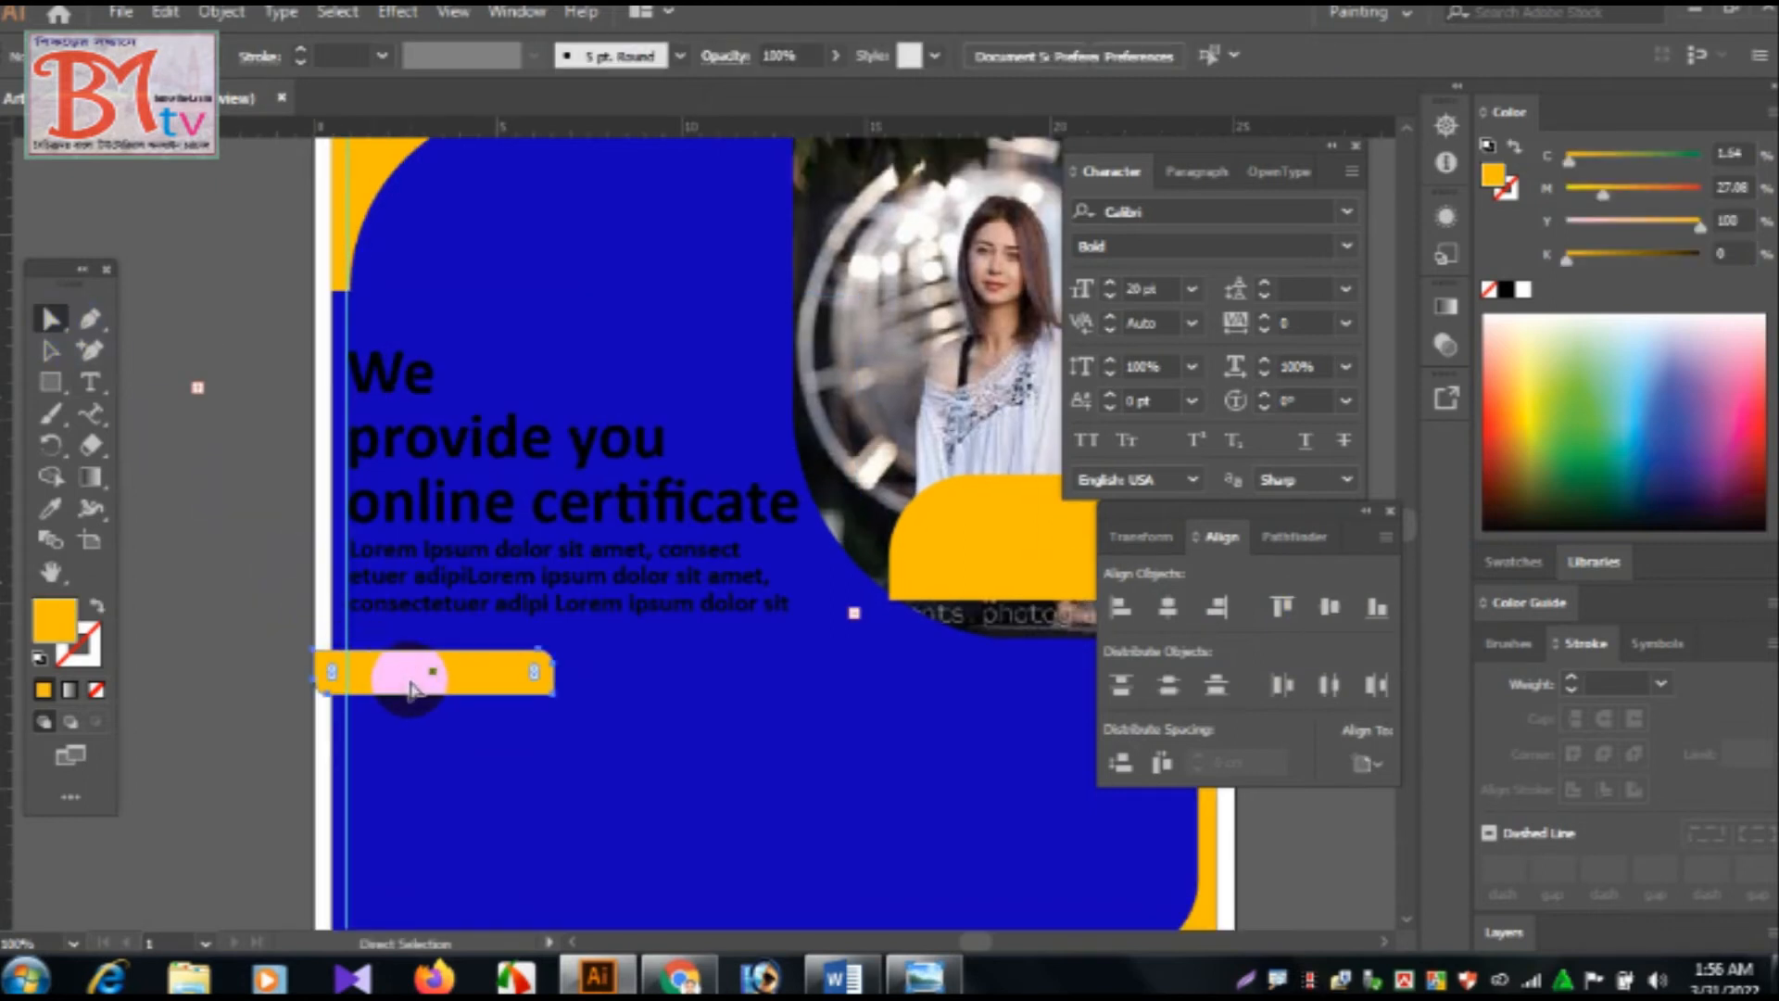
key(v)
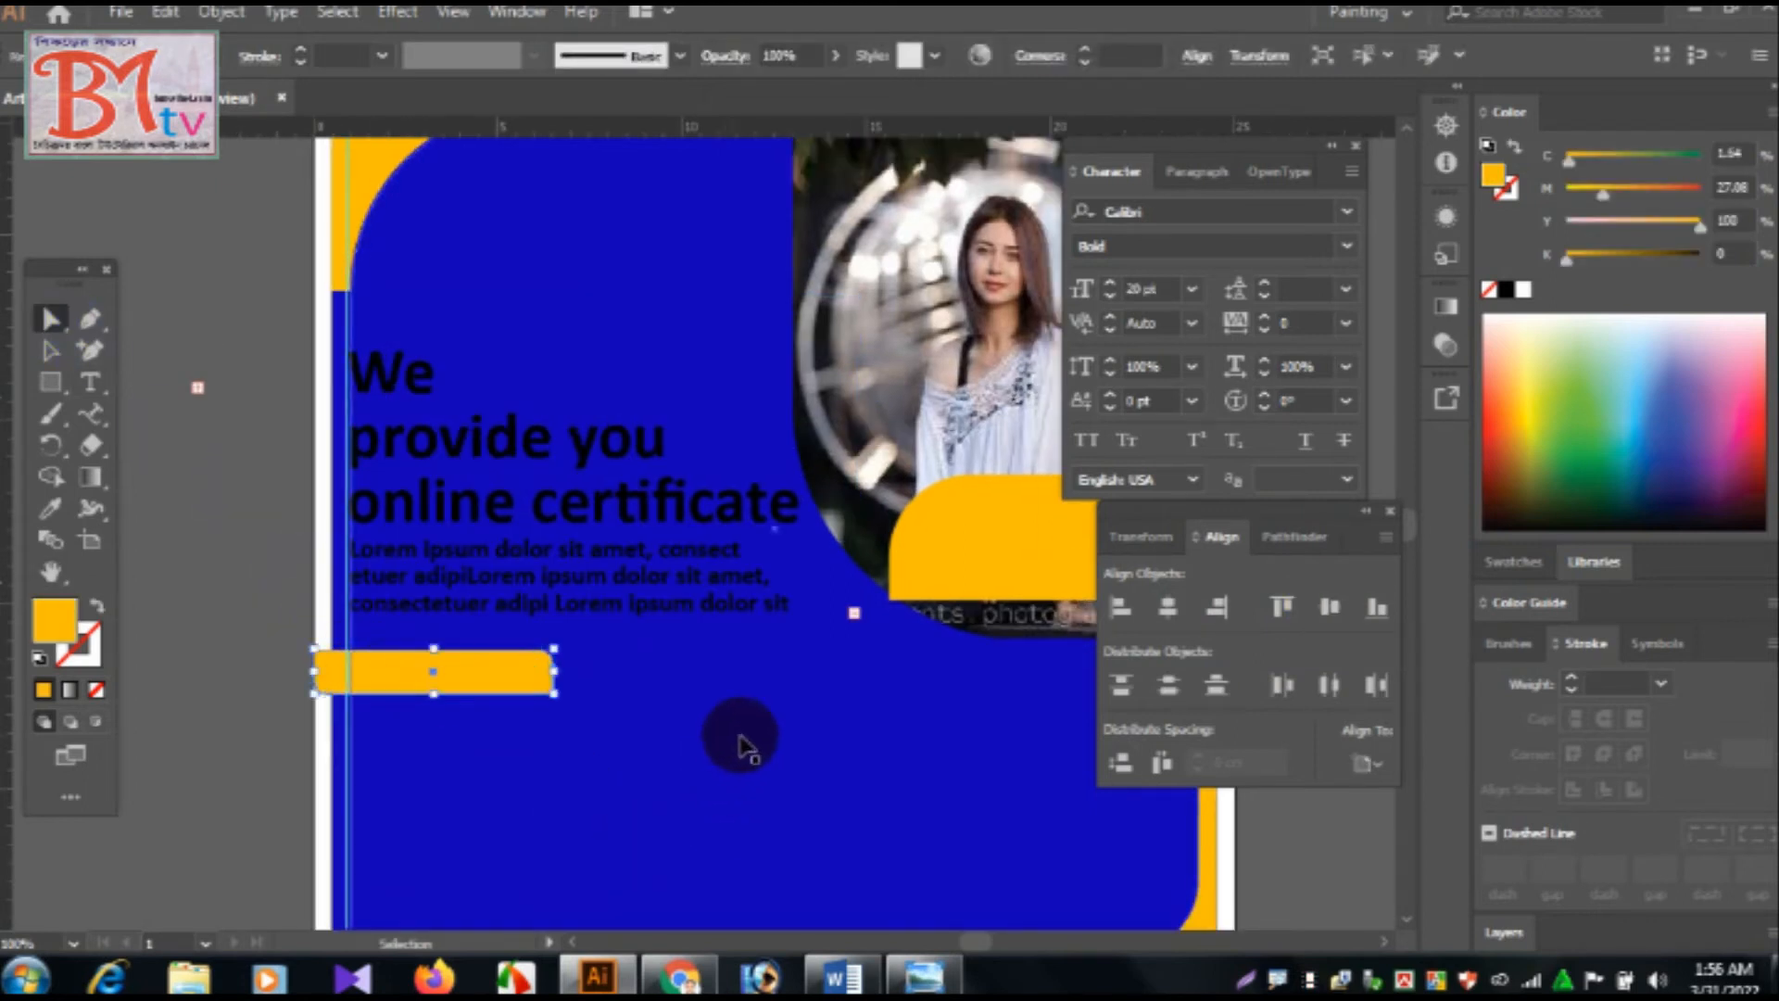
shift+click(704, 760)
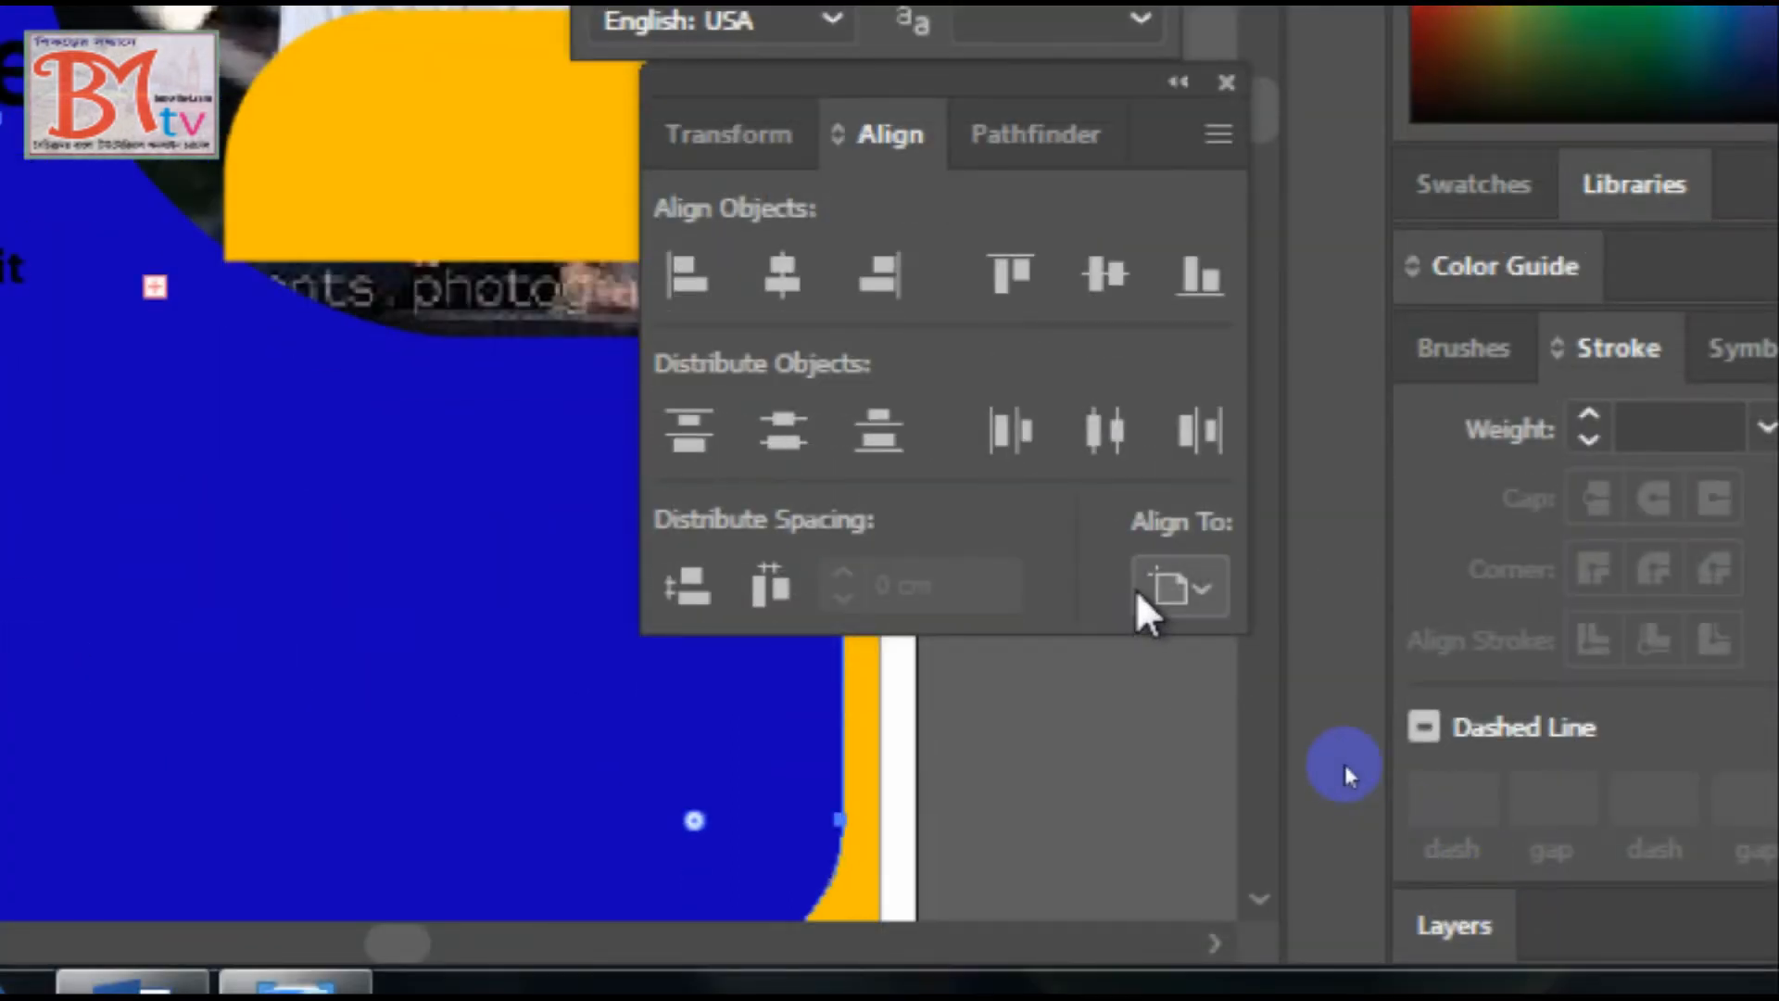
click(1140, 593)
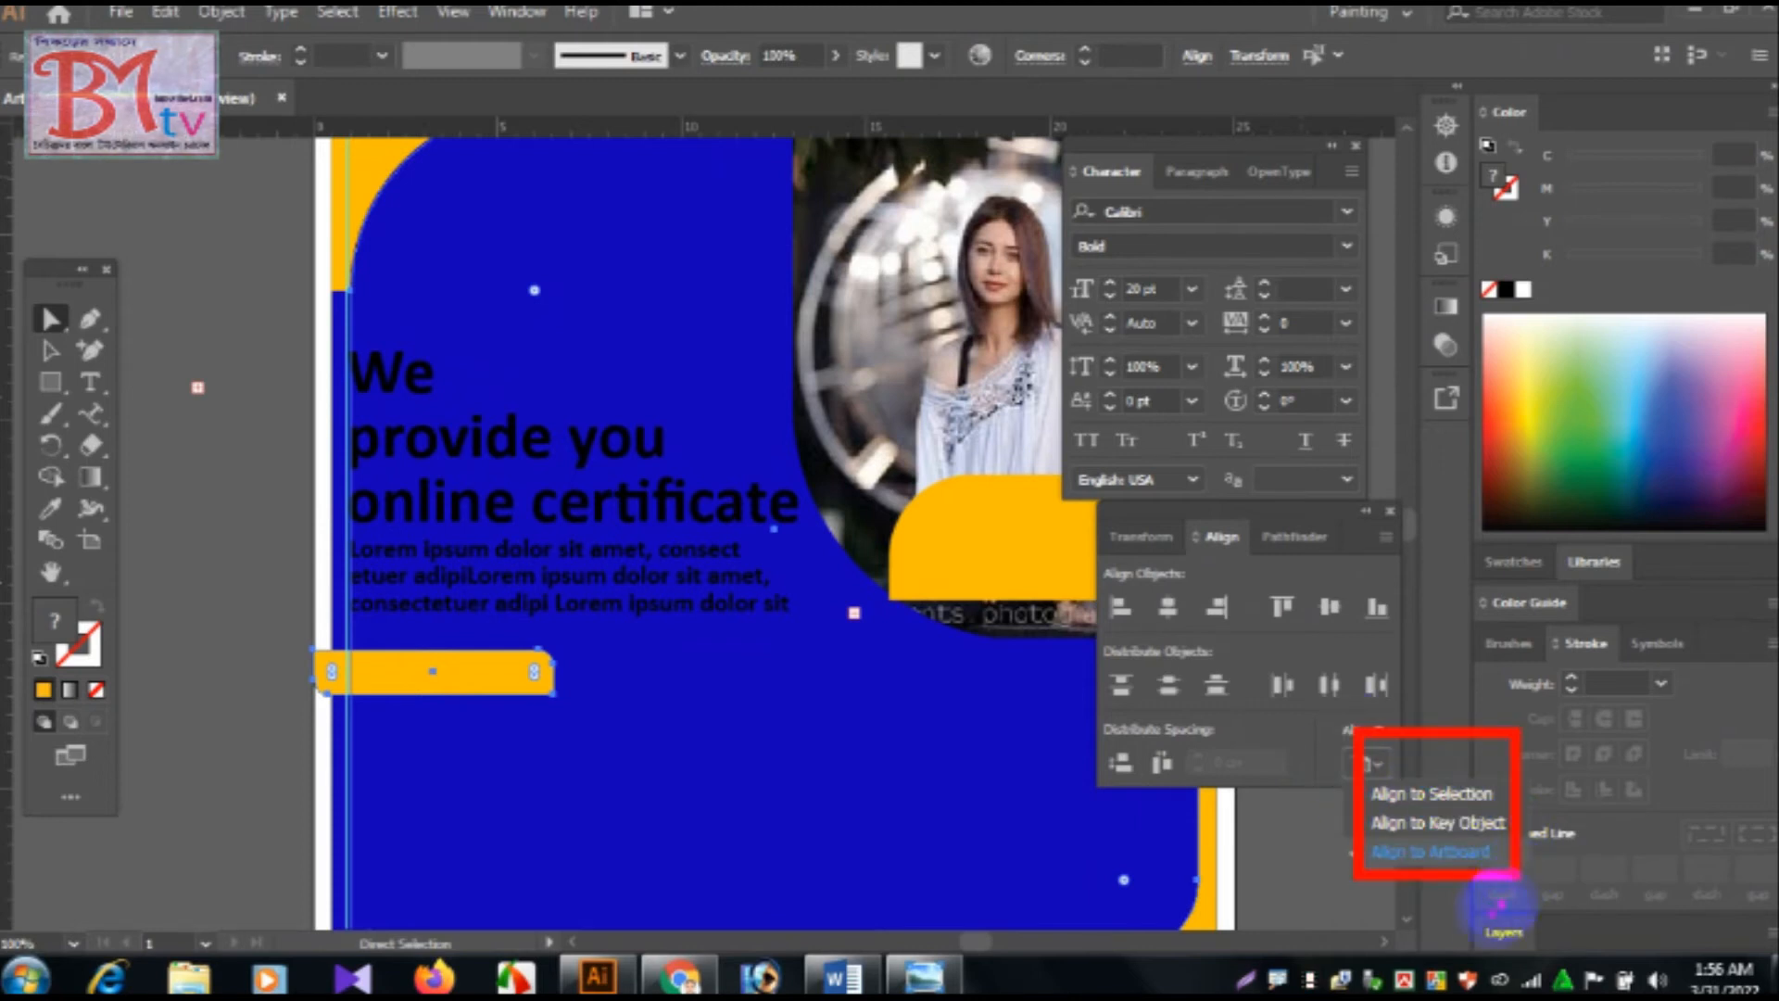
key(Escape)
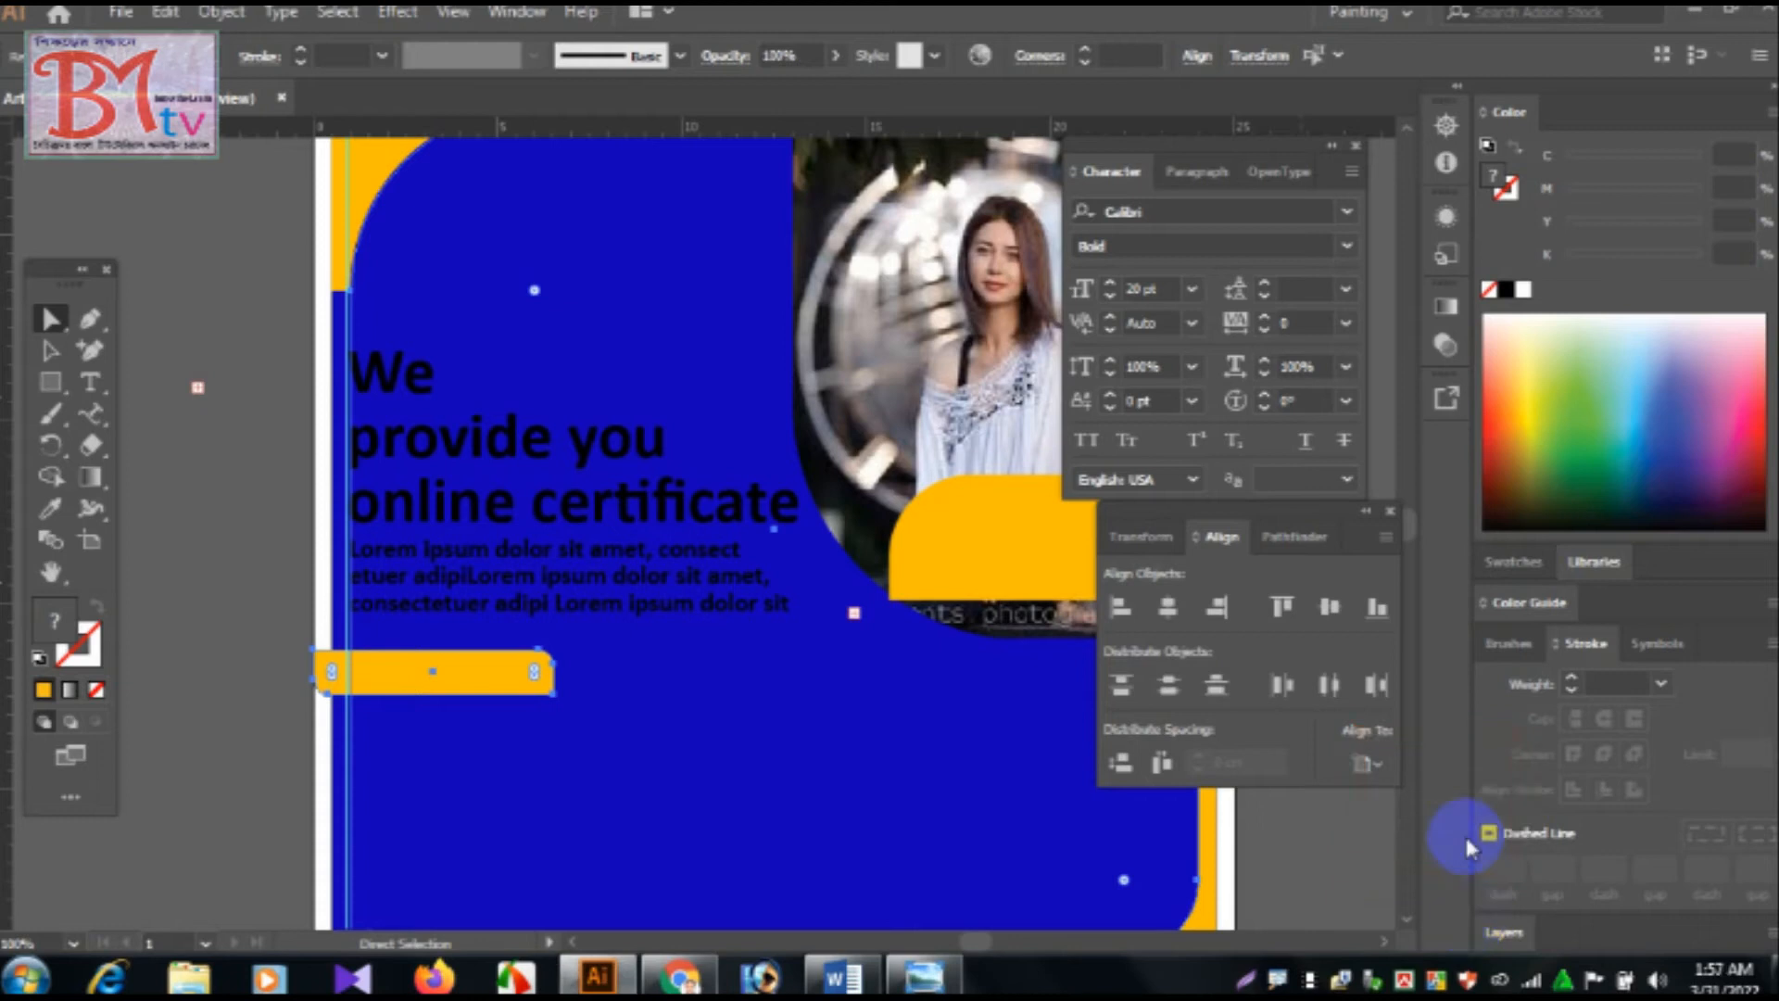
click(1371, 769)
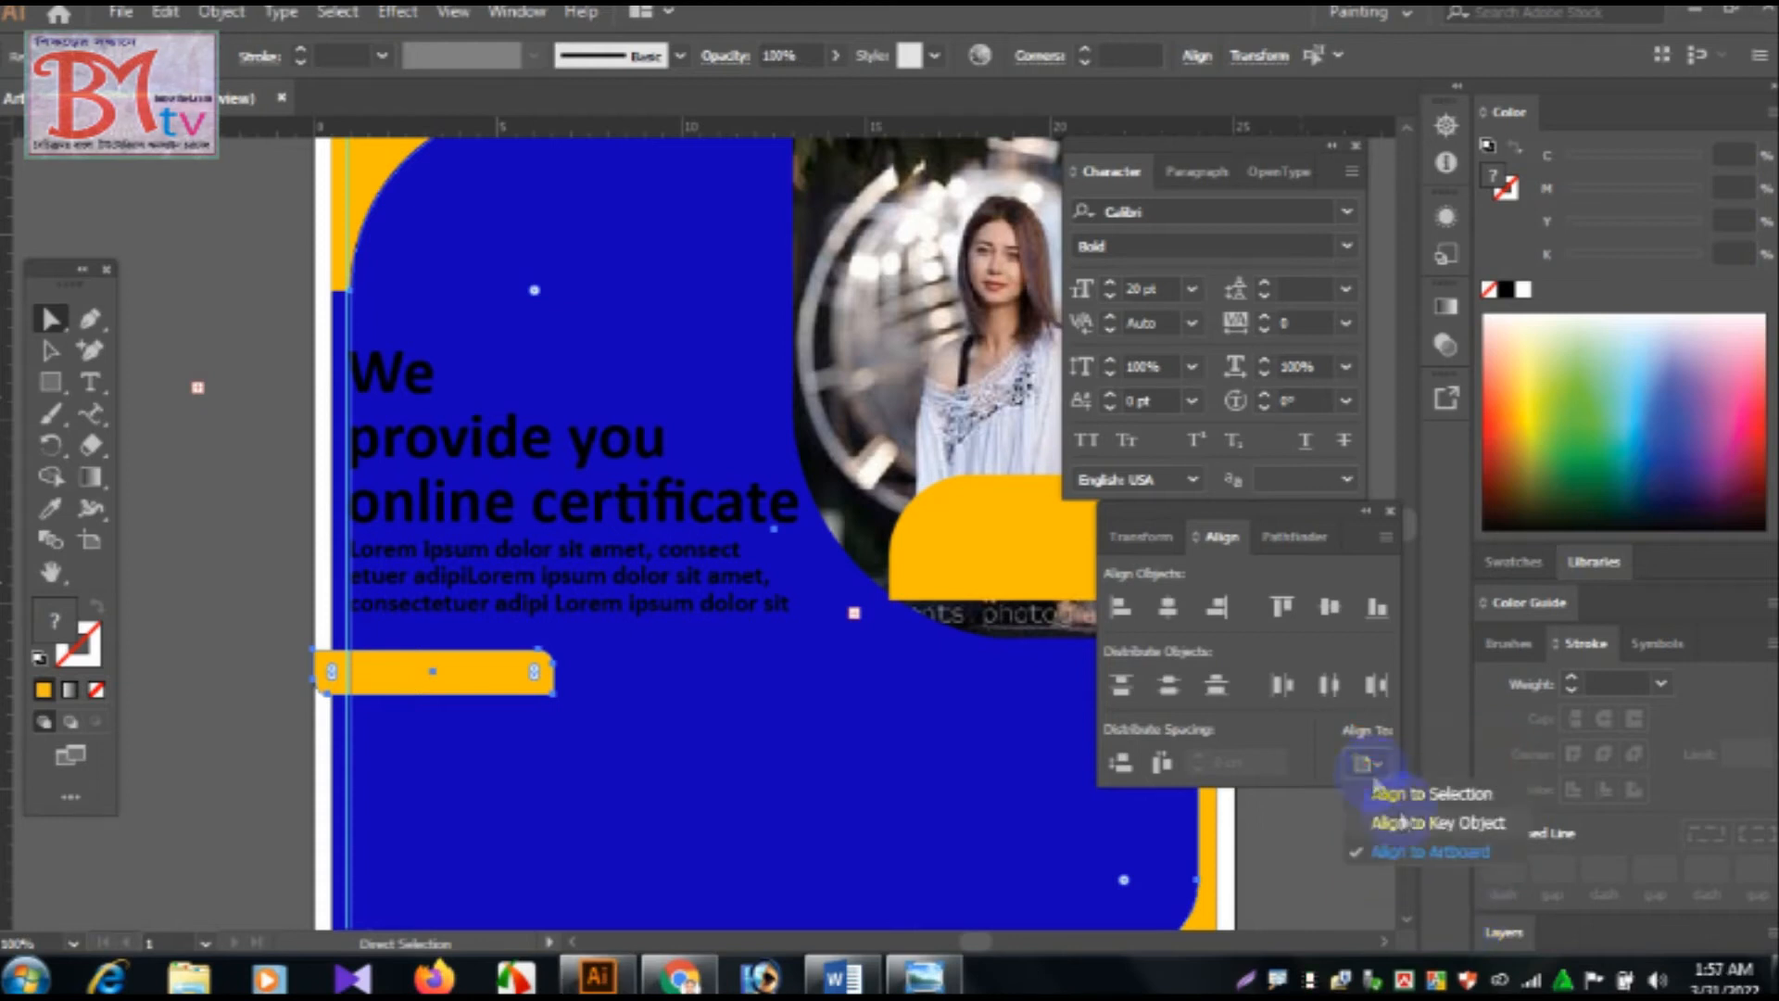
click(1422, 861)
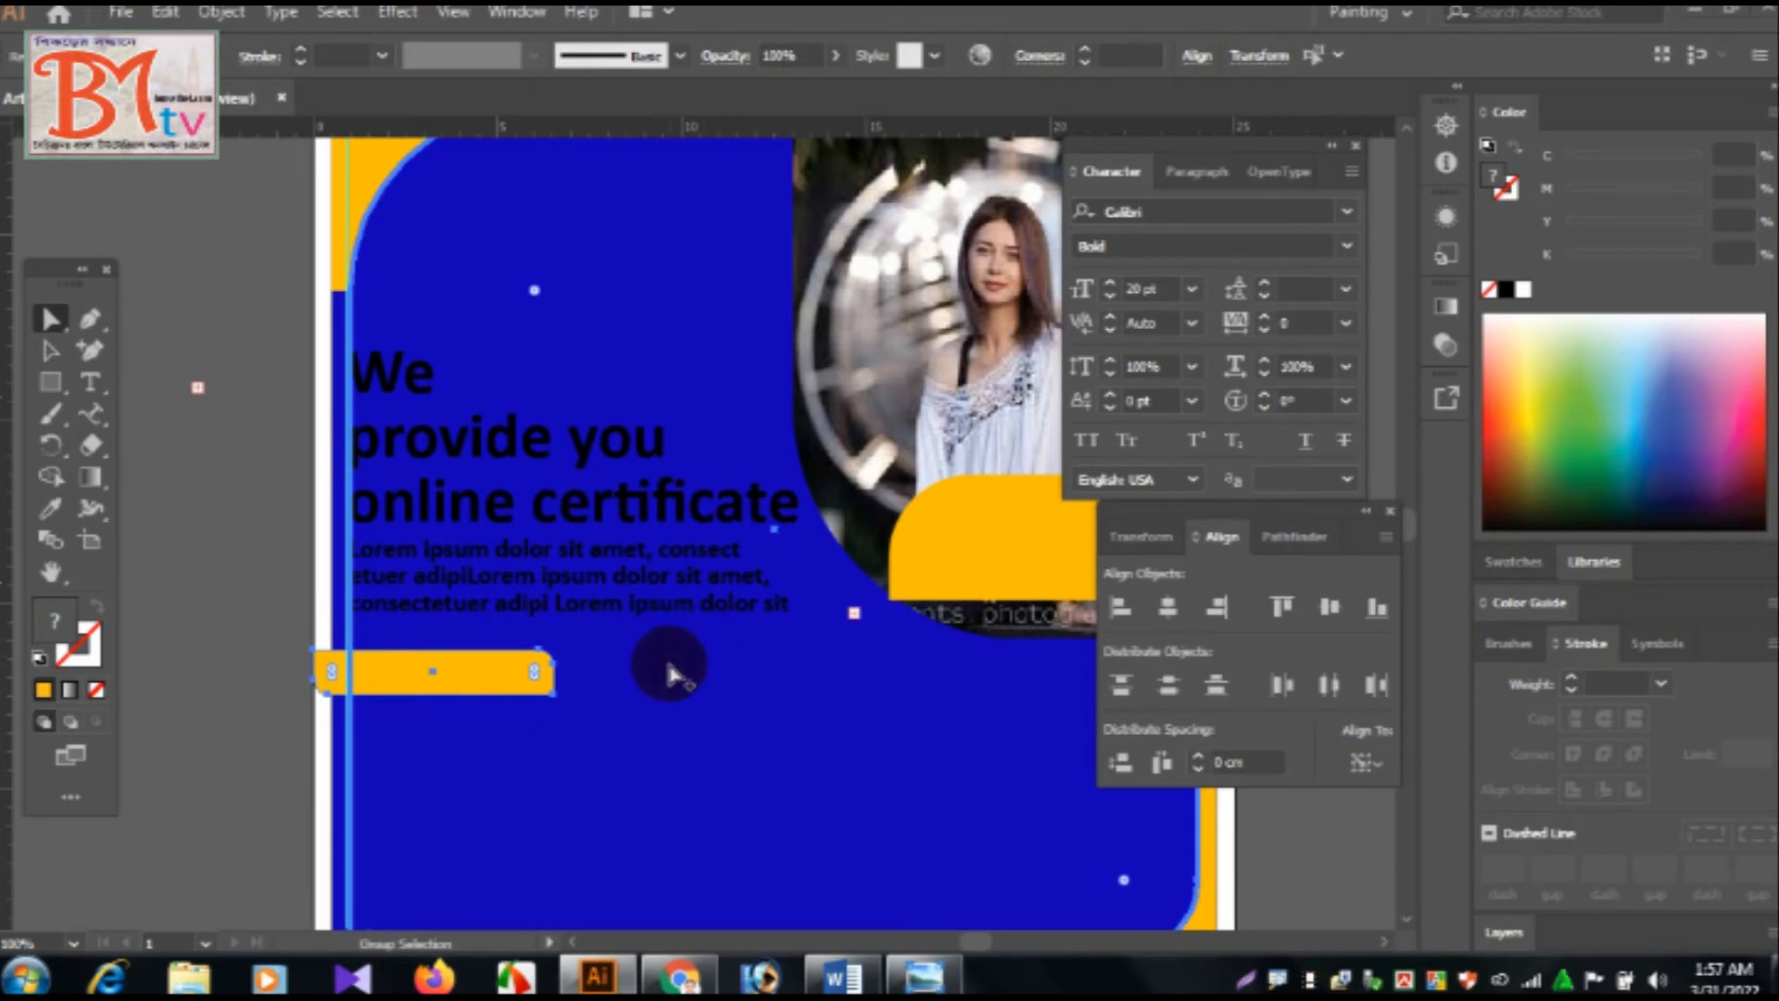
click(1169, 608)
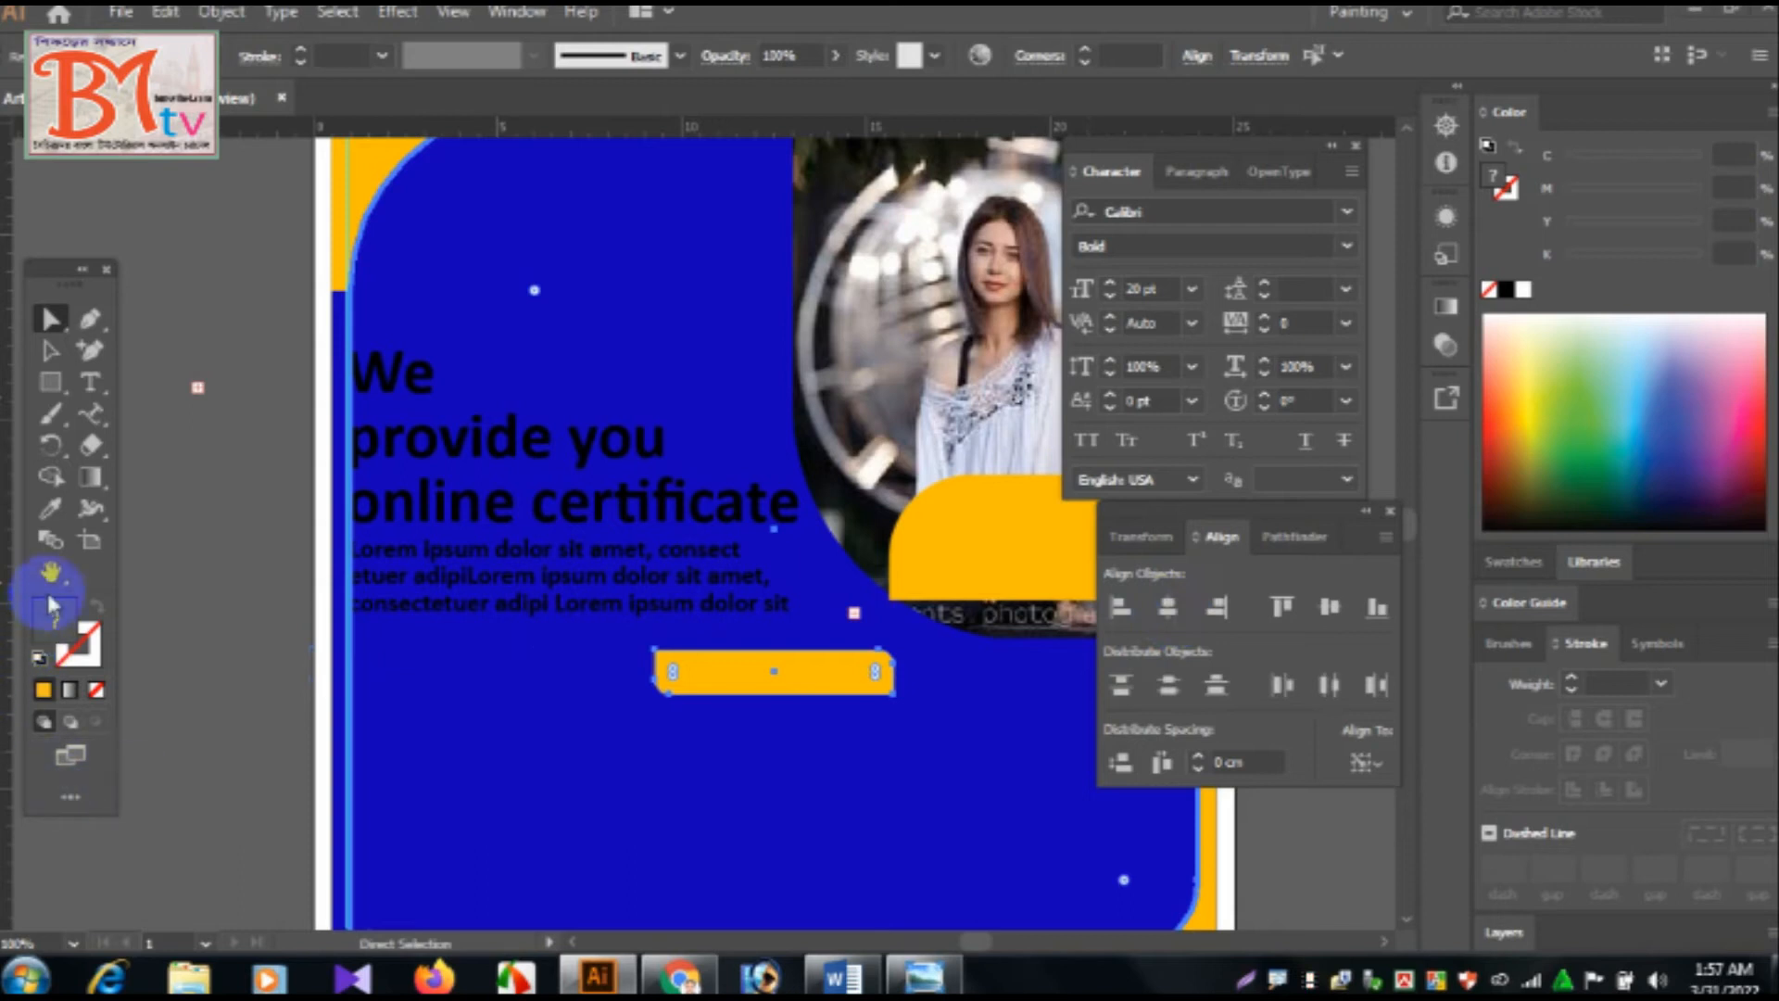
click(50, 572)
drag(639, 648, 684, 764)
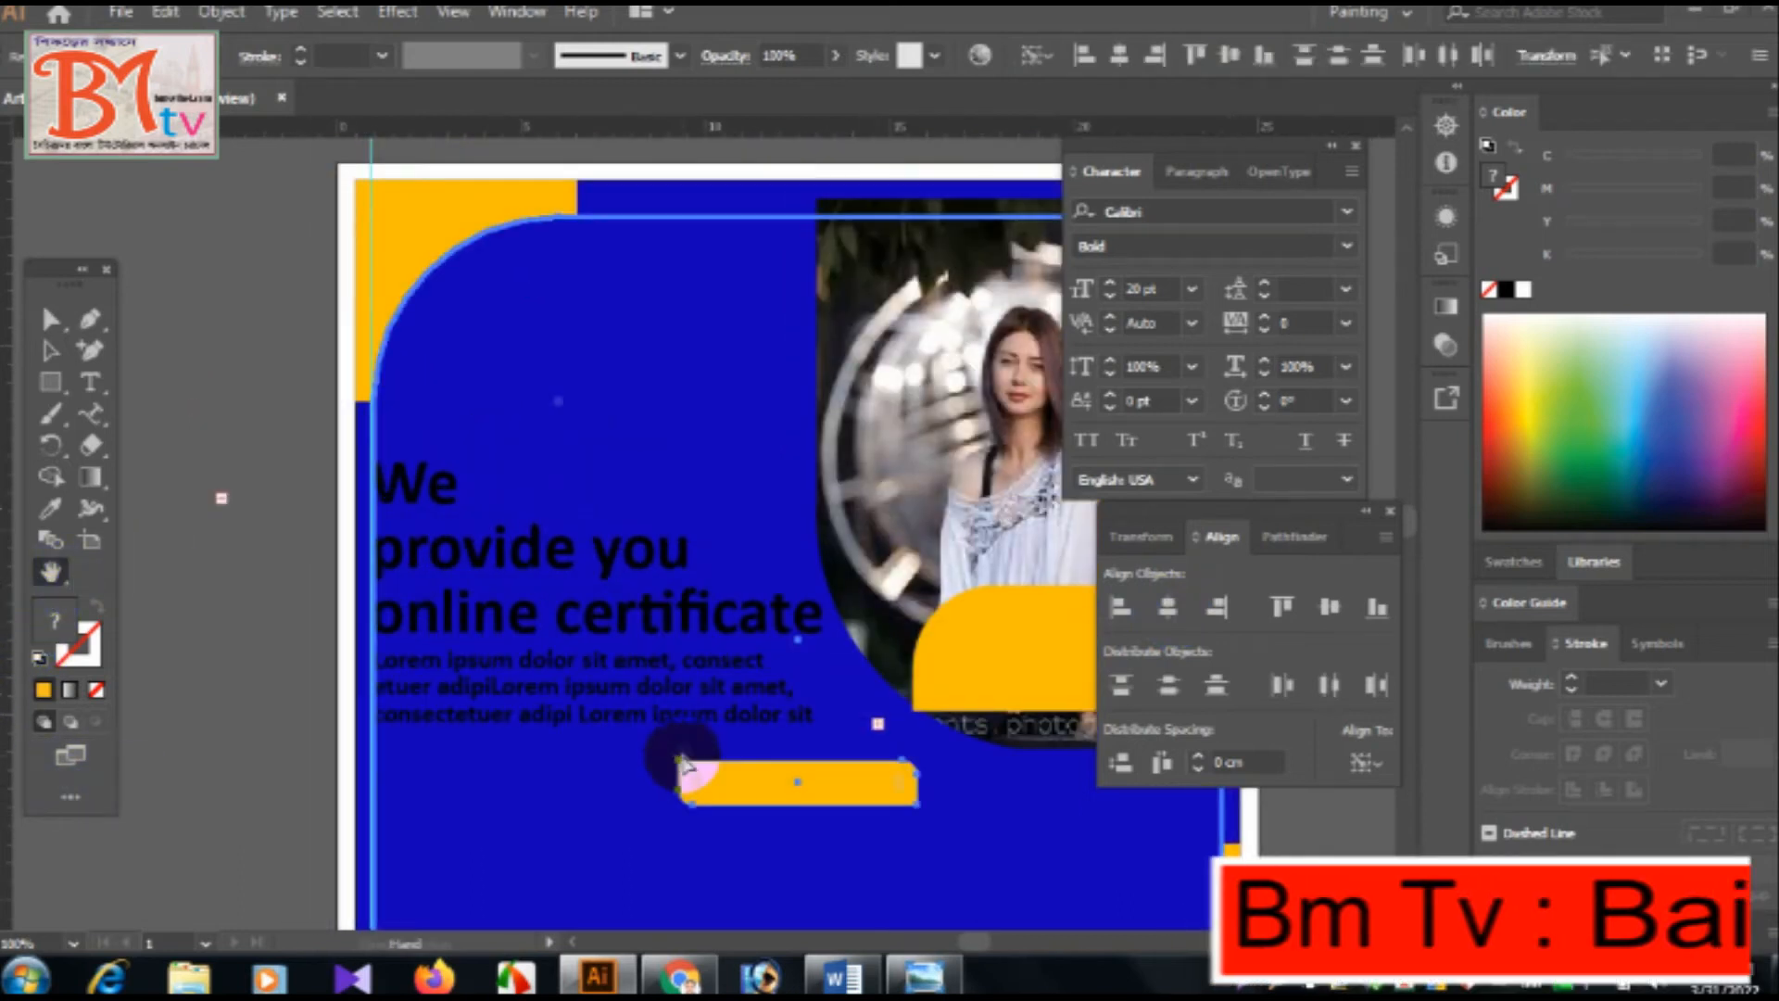
key(ctrl+minus)
key(ctrl+minus)
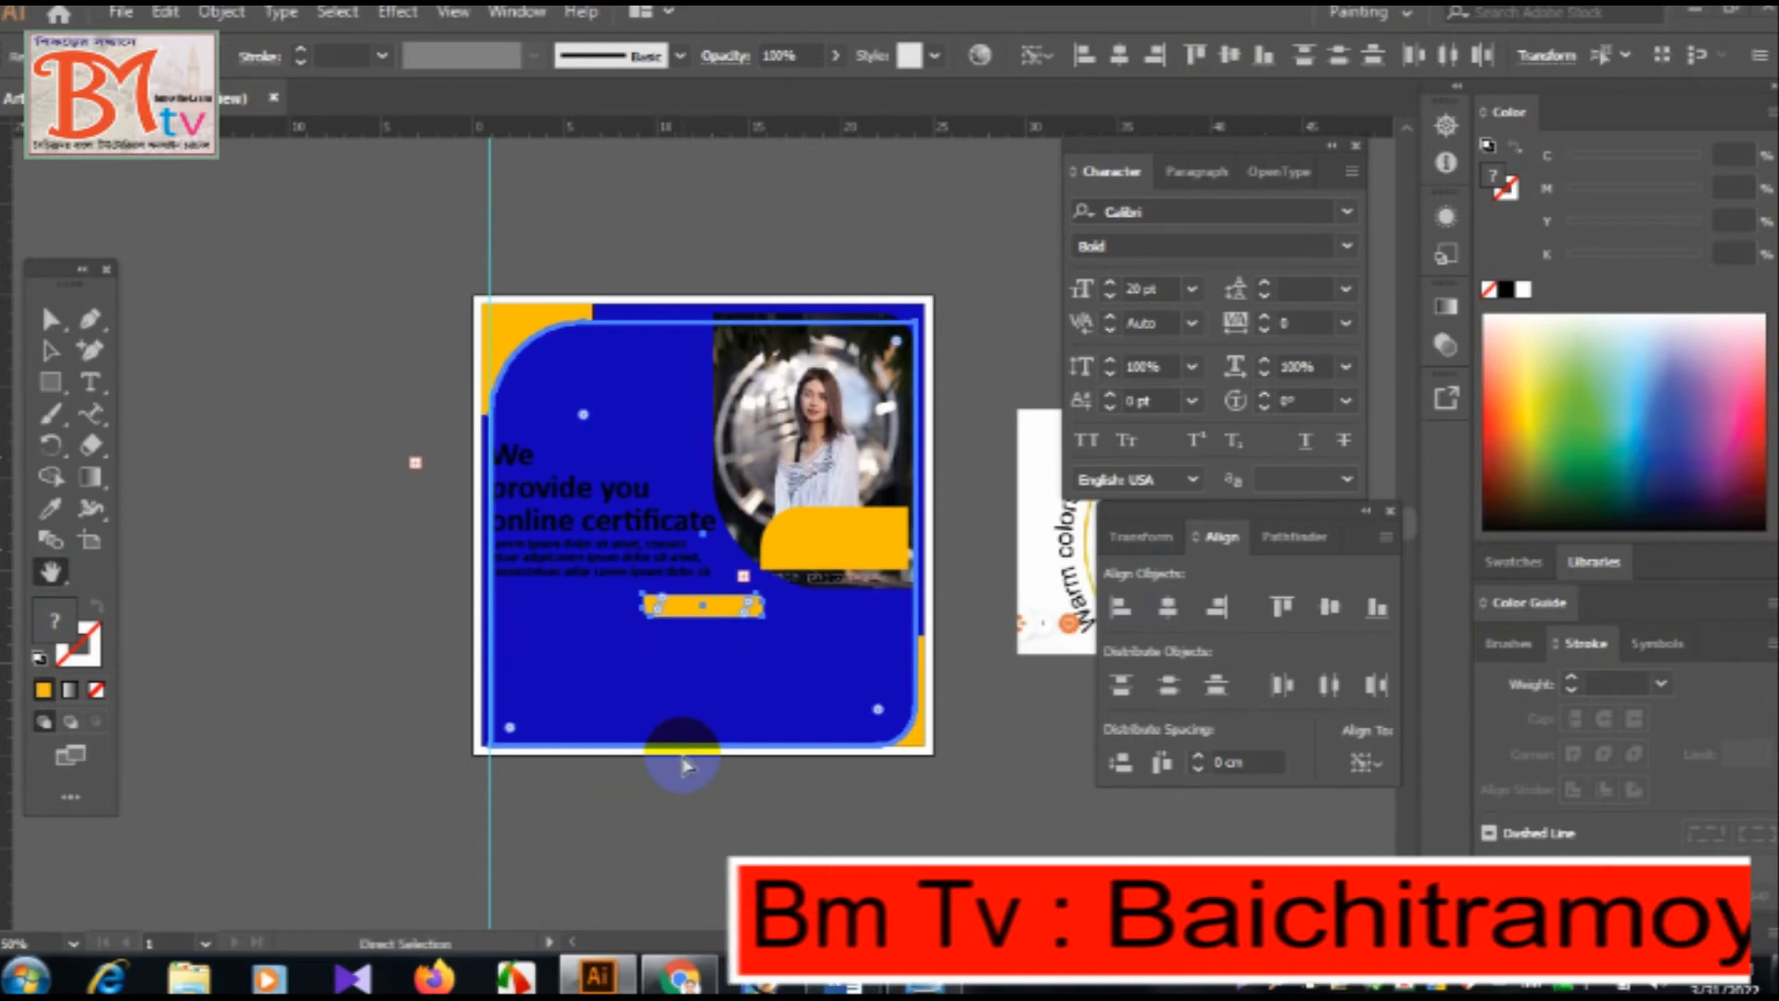
Add the text "Register Now" in Calibri Bold 20 pt and place it over the orange rectangle below the dummy text.
key(ctrl+plus)
key(ctrl+plus)
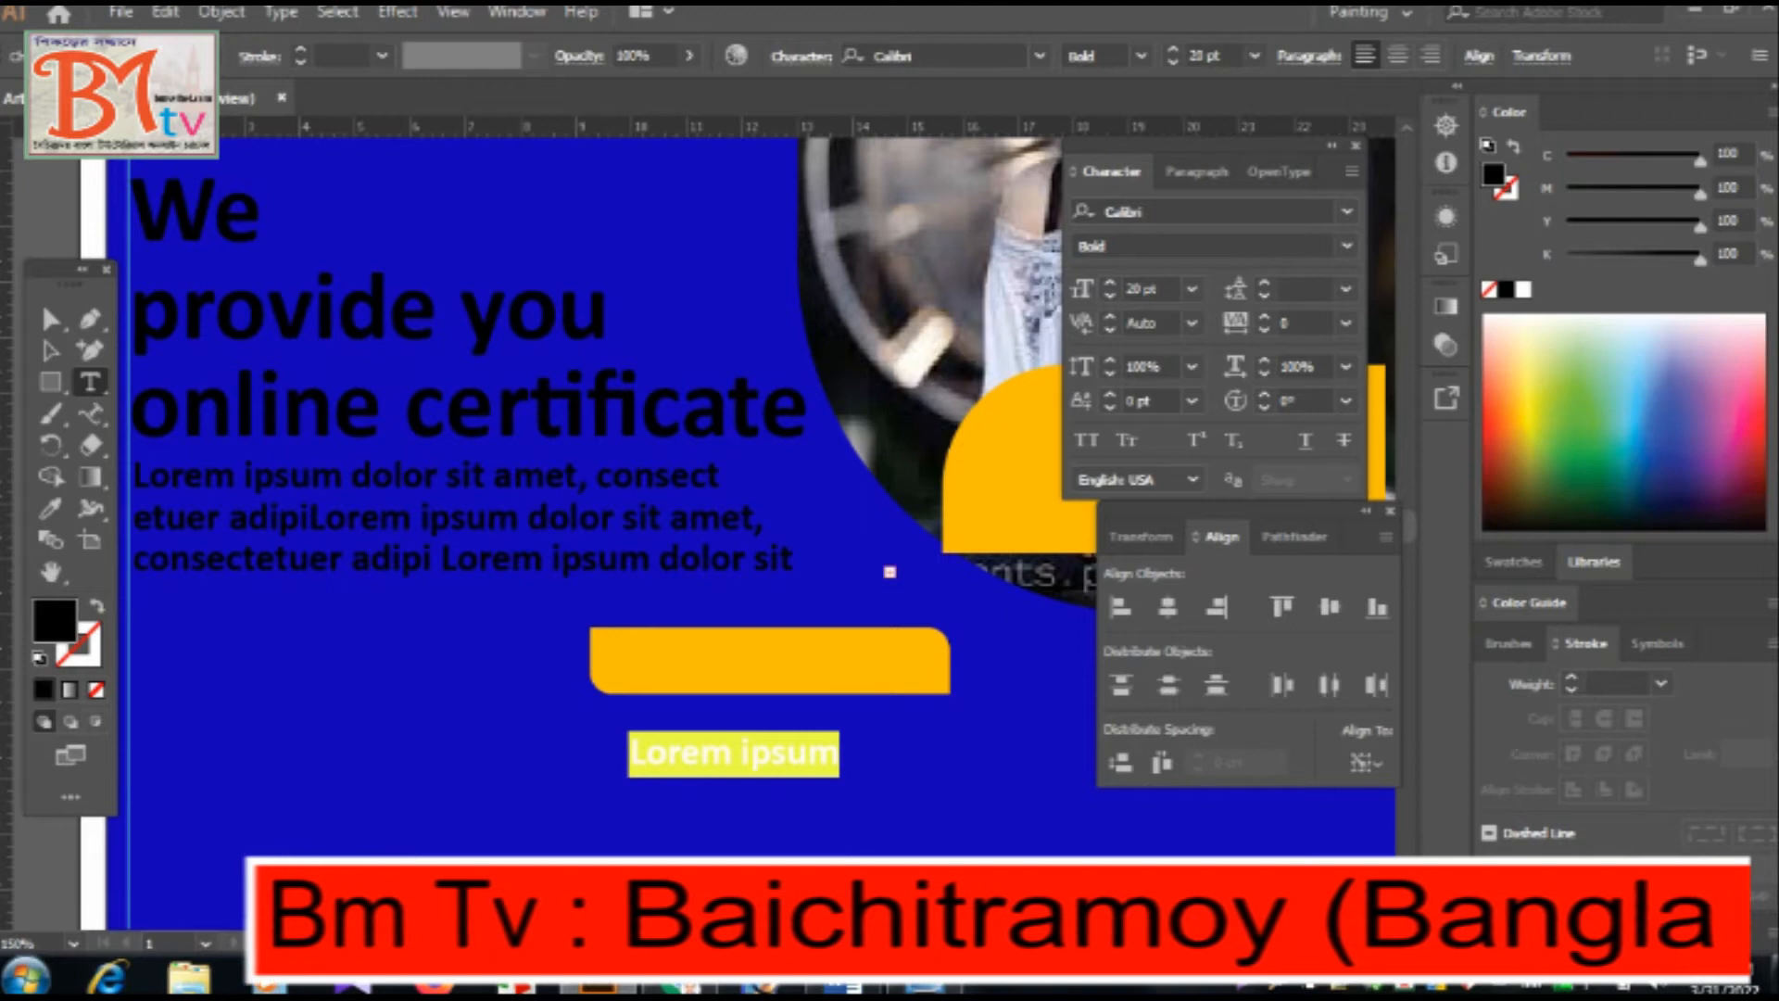
text(Register Now)
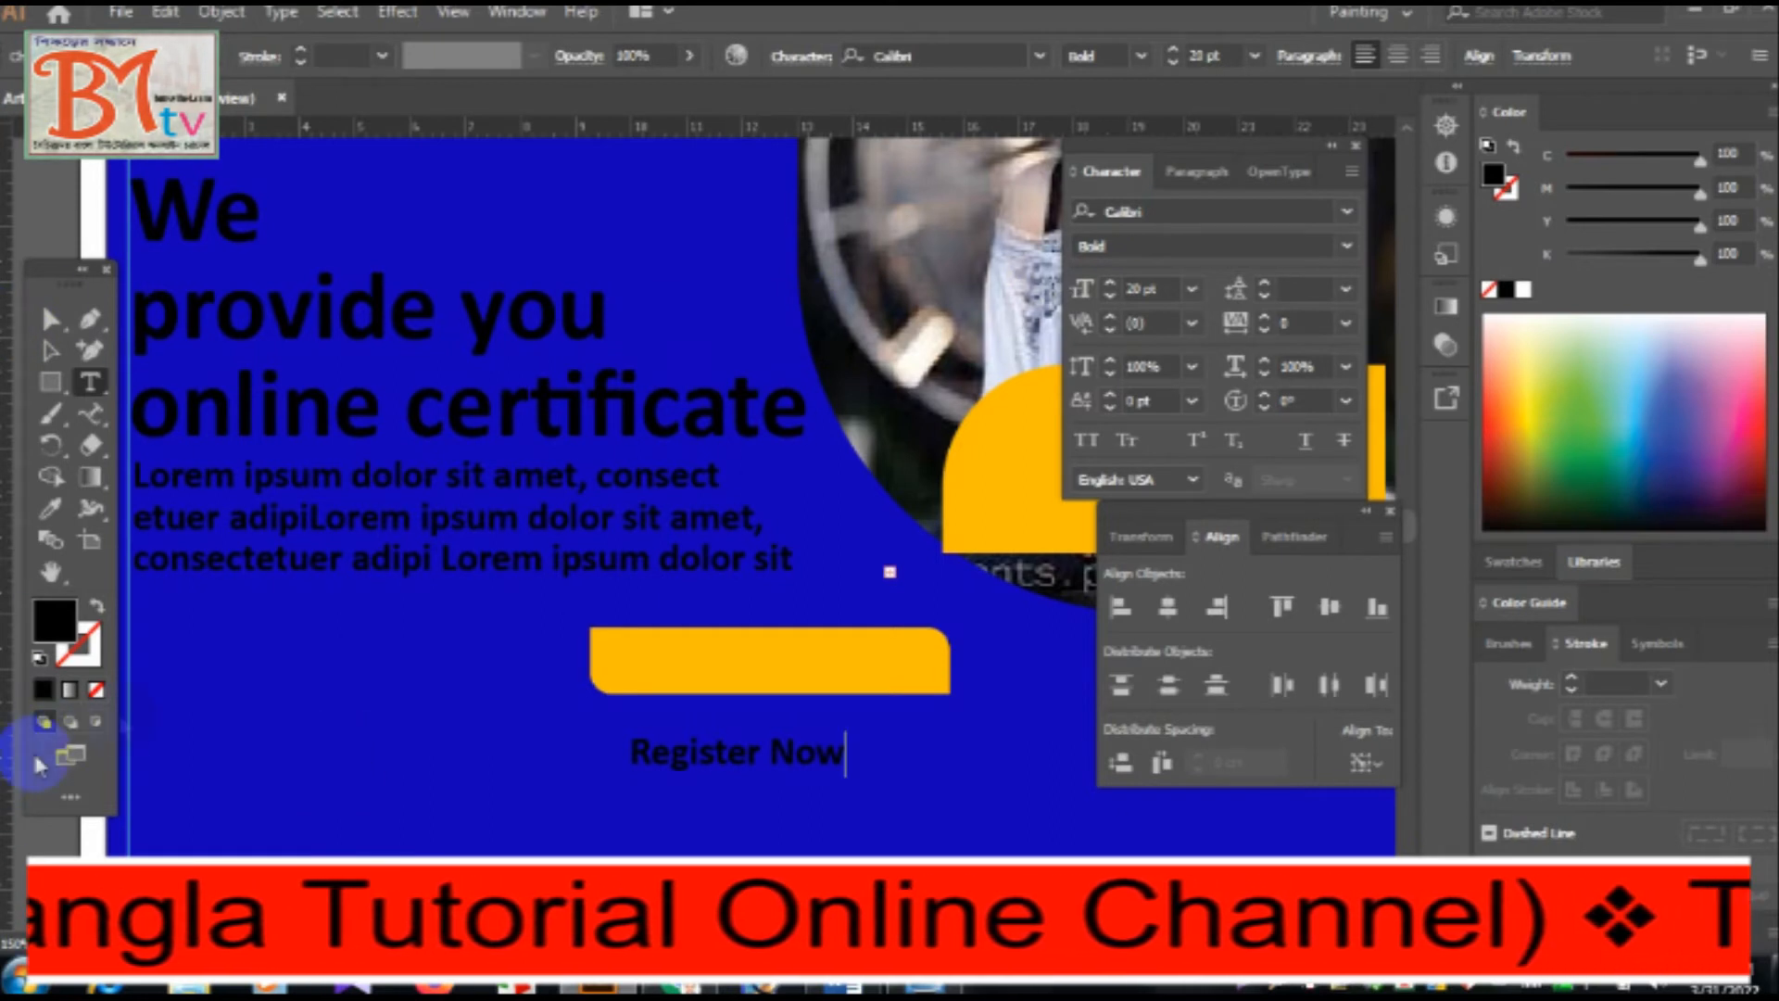
click(51, 350)
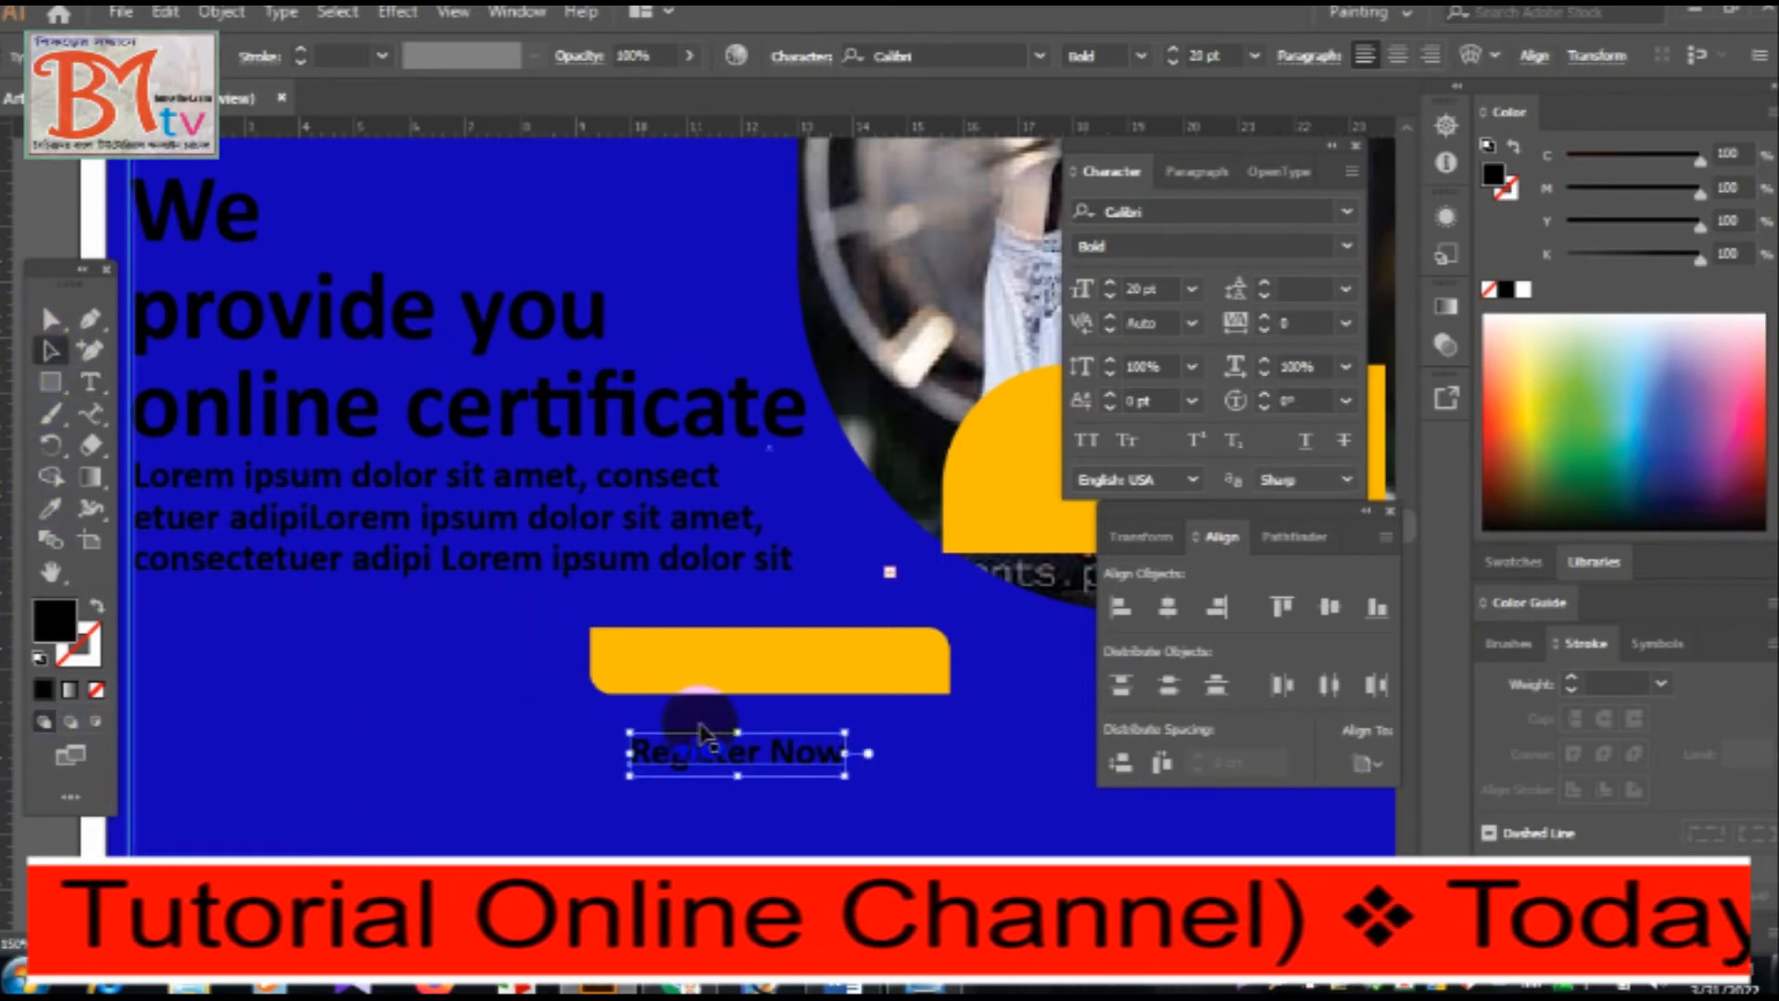
drag(795, 760, 805, 665)
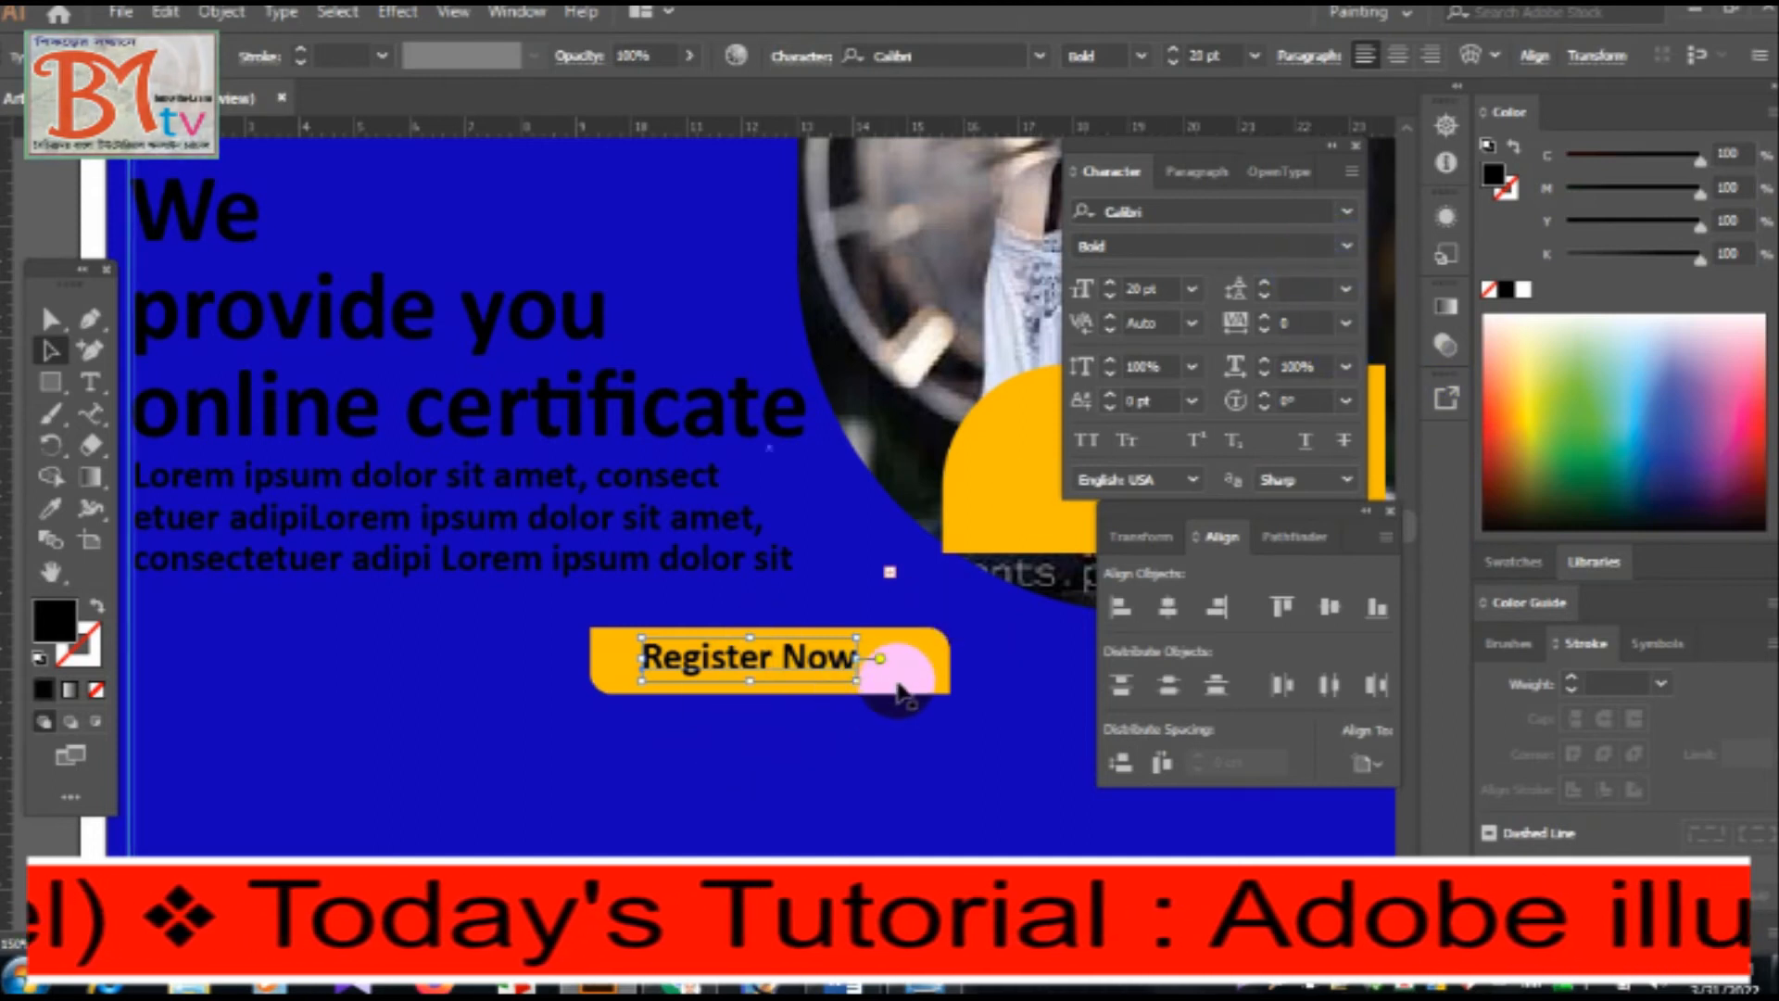
Centre the "Register Now" text horizontally on the orange rectangle.
click(904, 677)
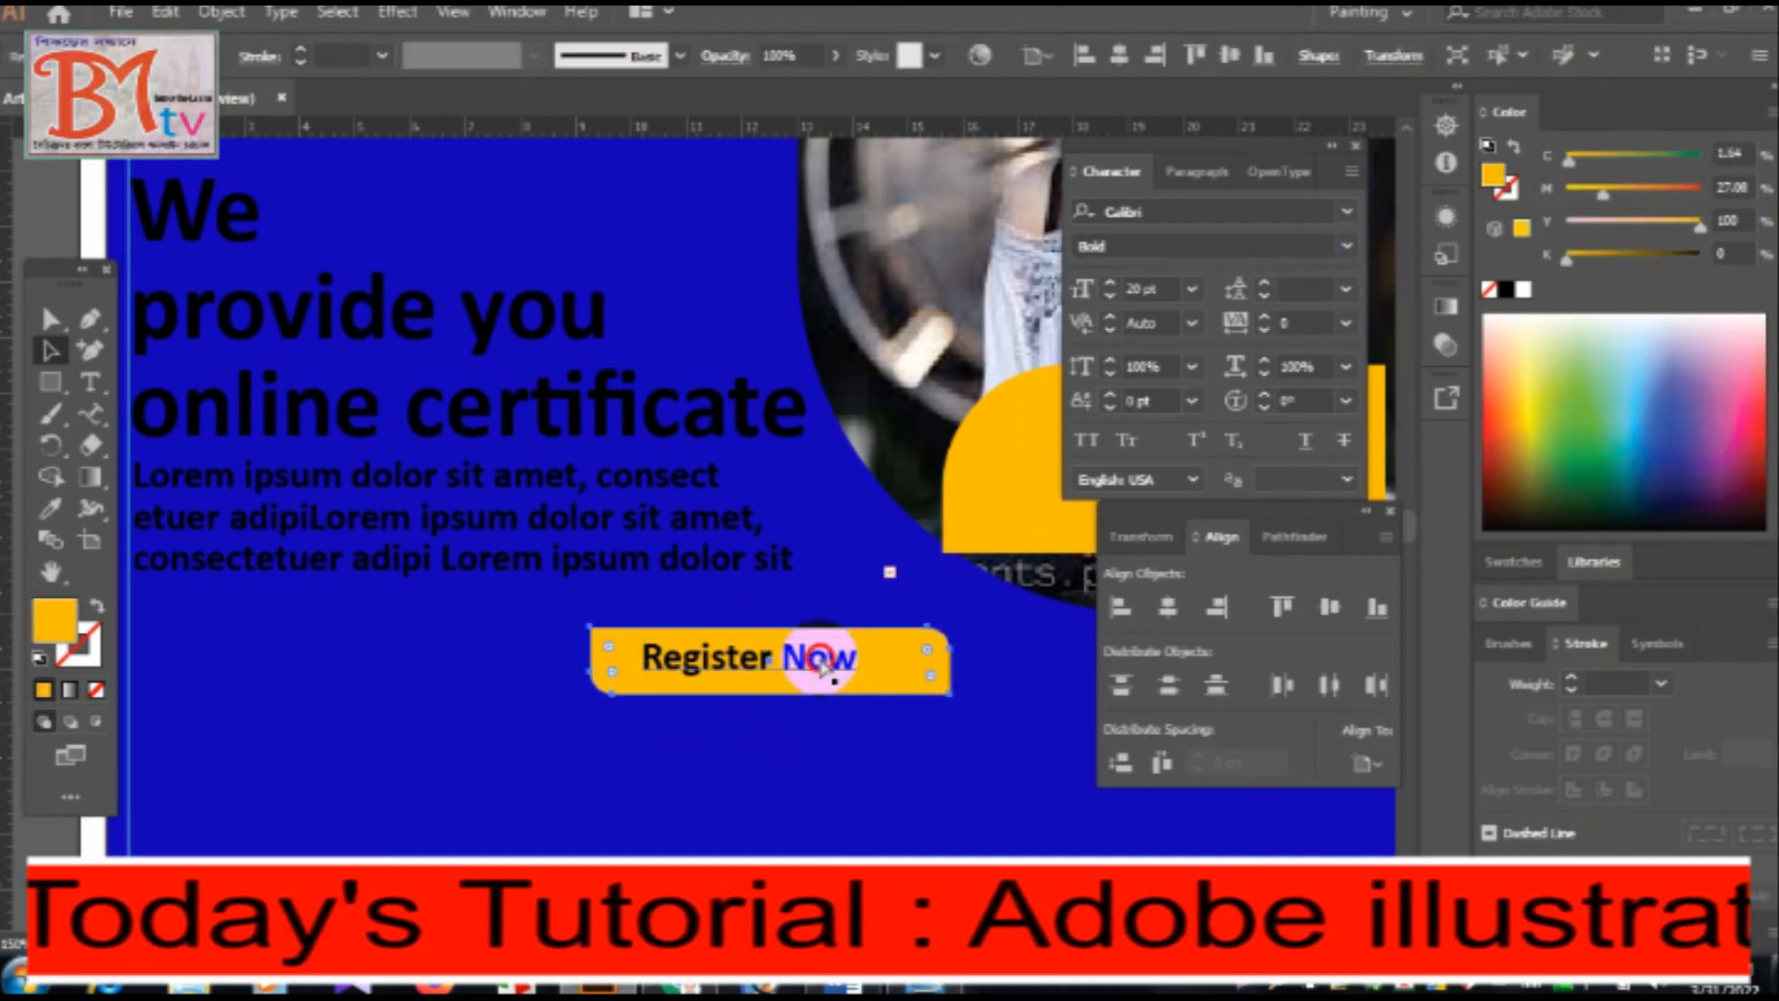
shift+click(822, 666)
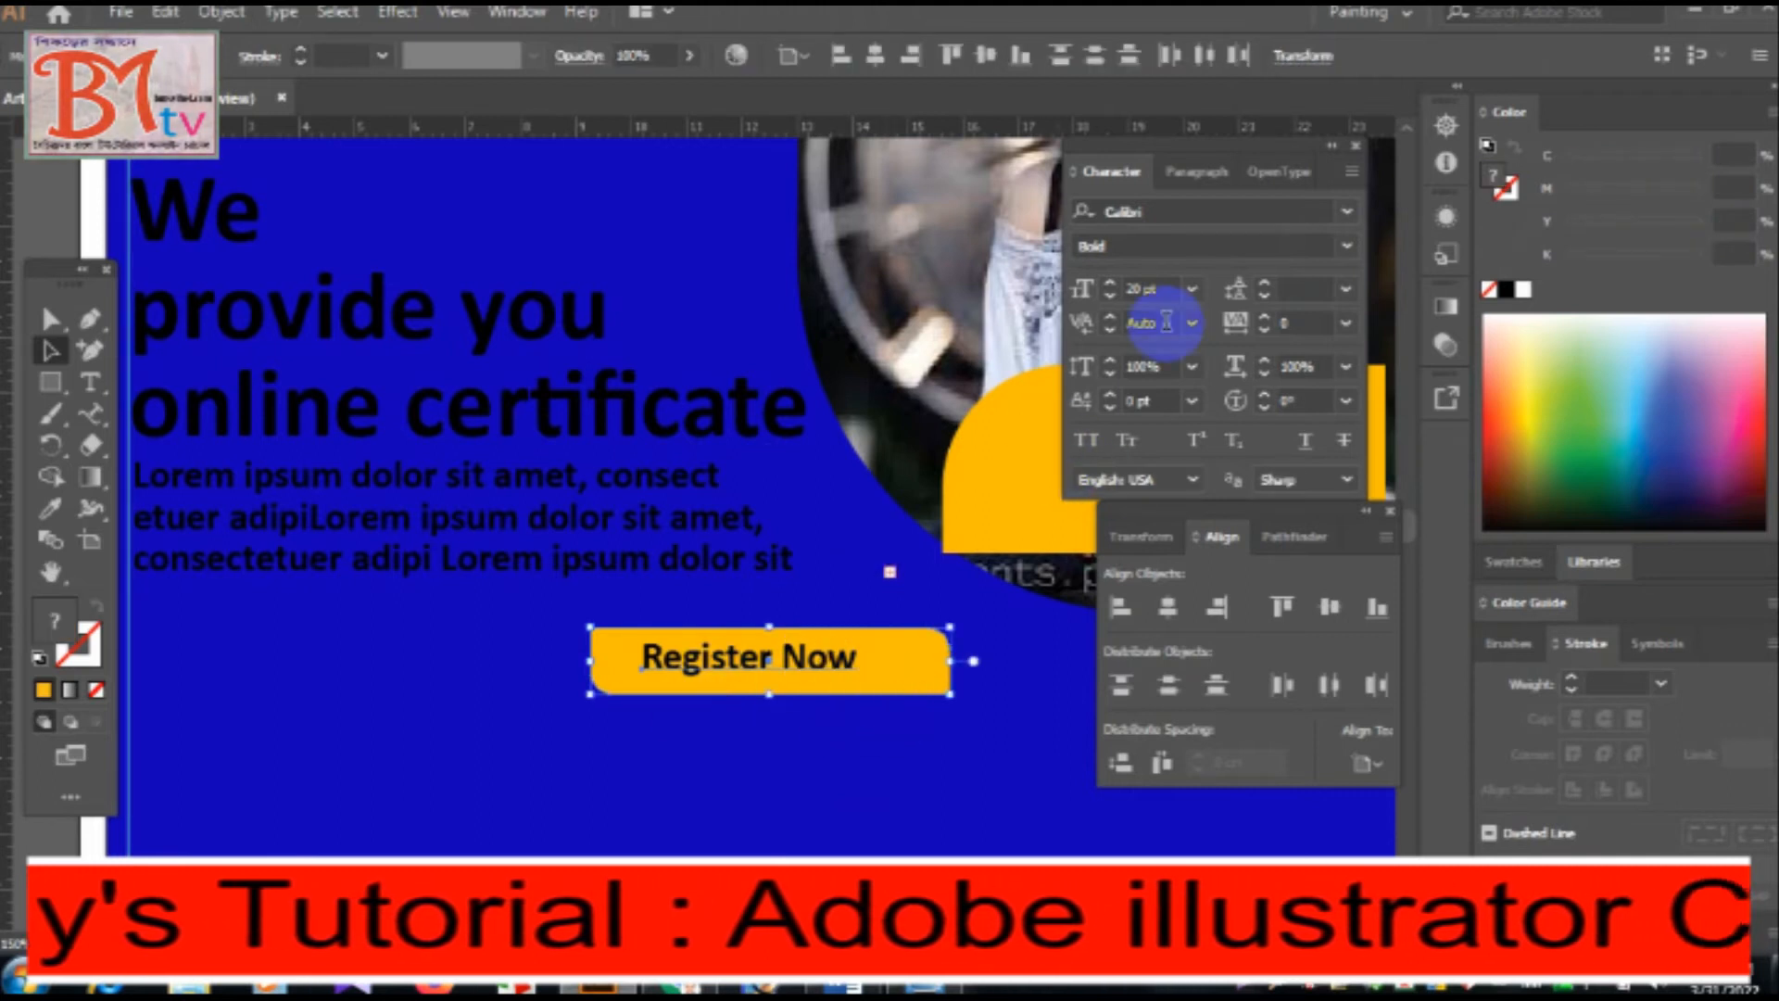
click(1169, 612)
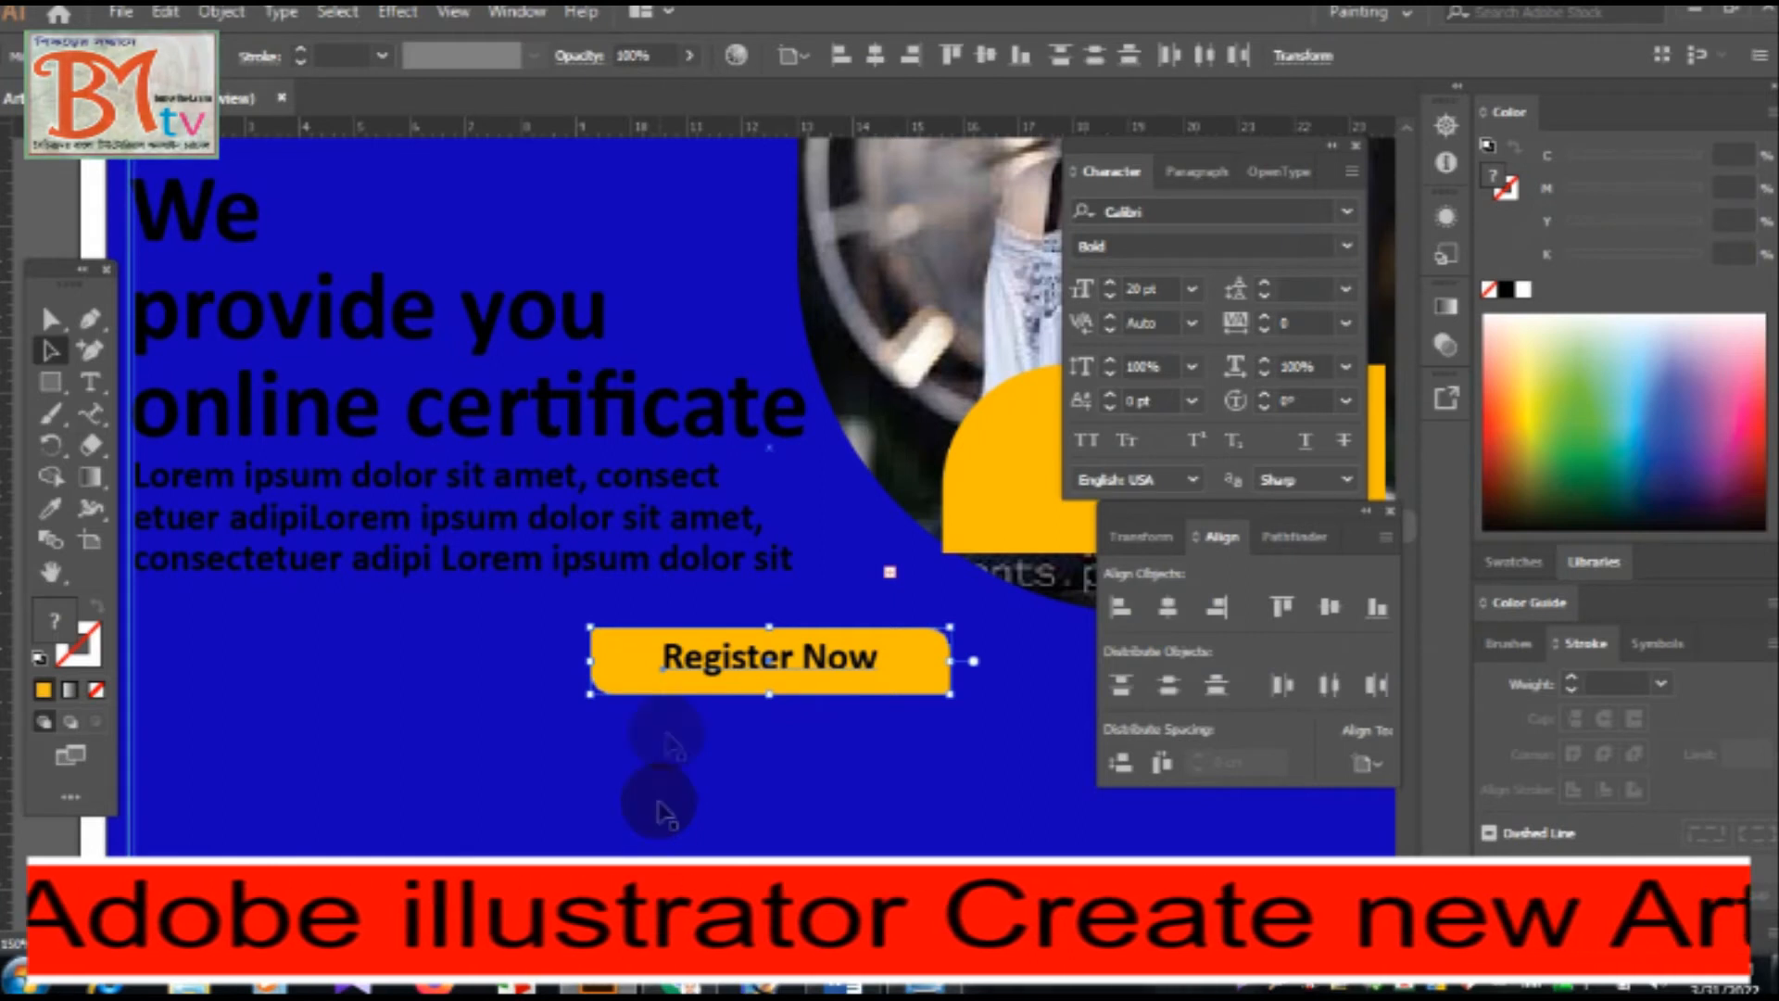
Examine instruction 11 in Word and the finished example in Windows Photo Viewer, and return to Illustrator.
click(843, 986)
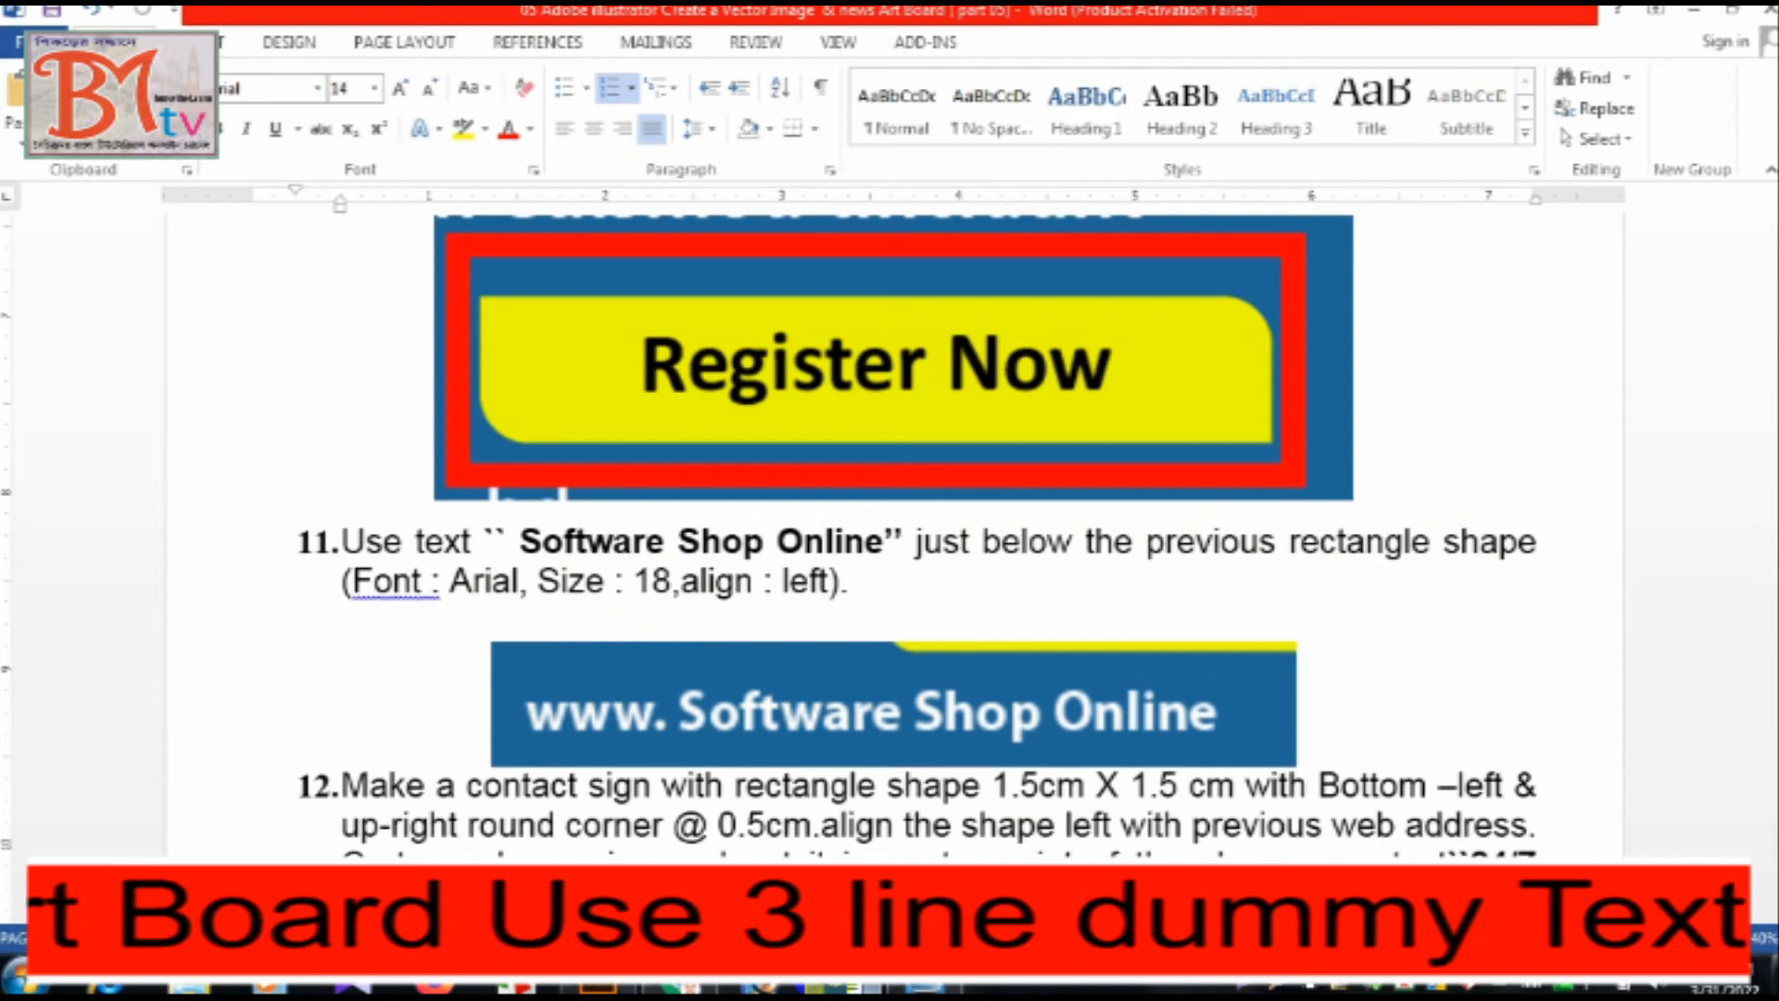
click(838, 990)
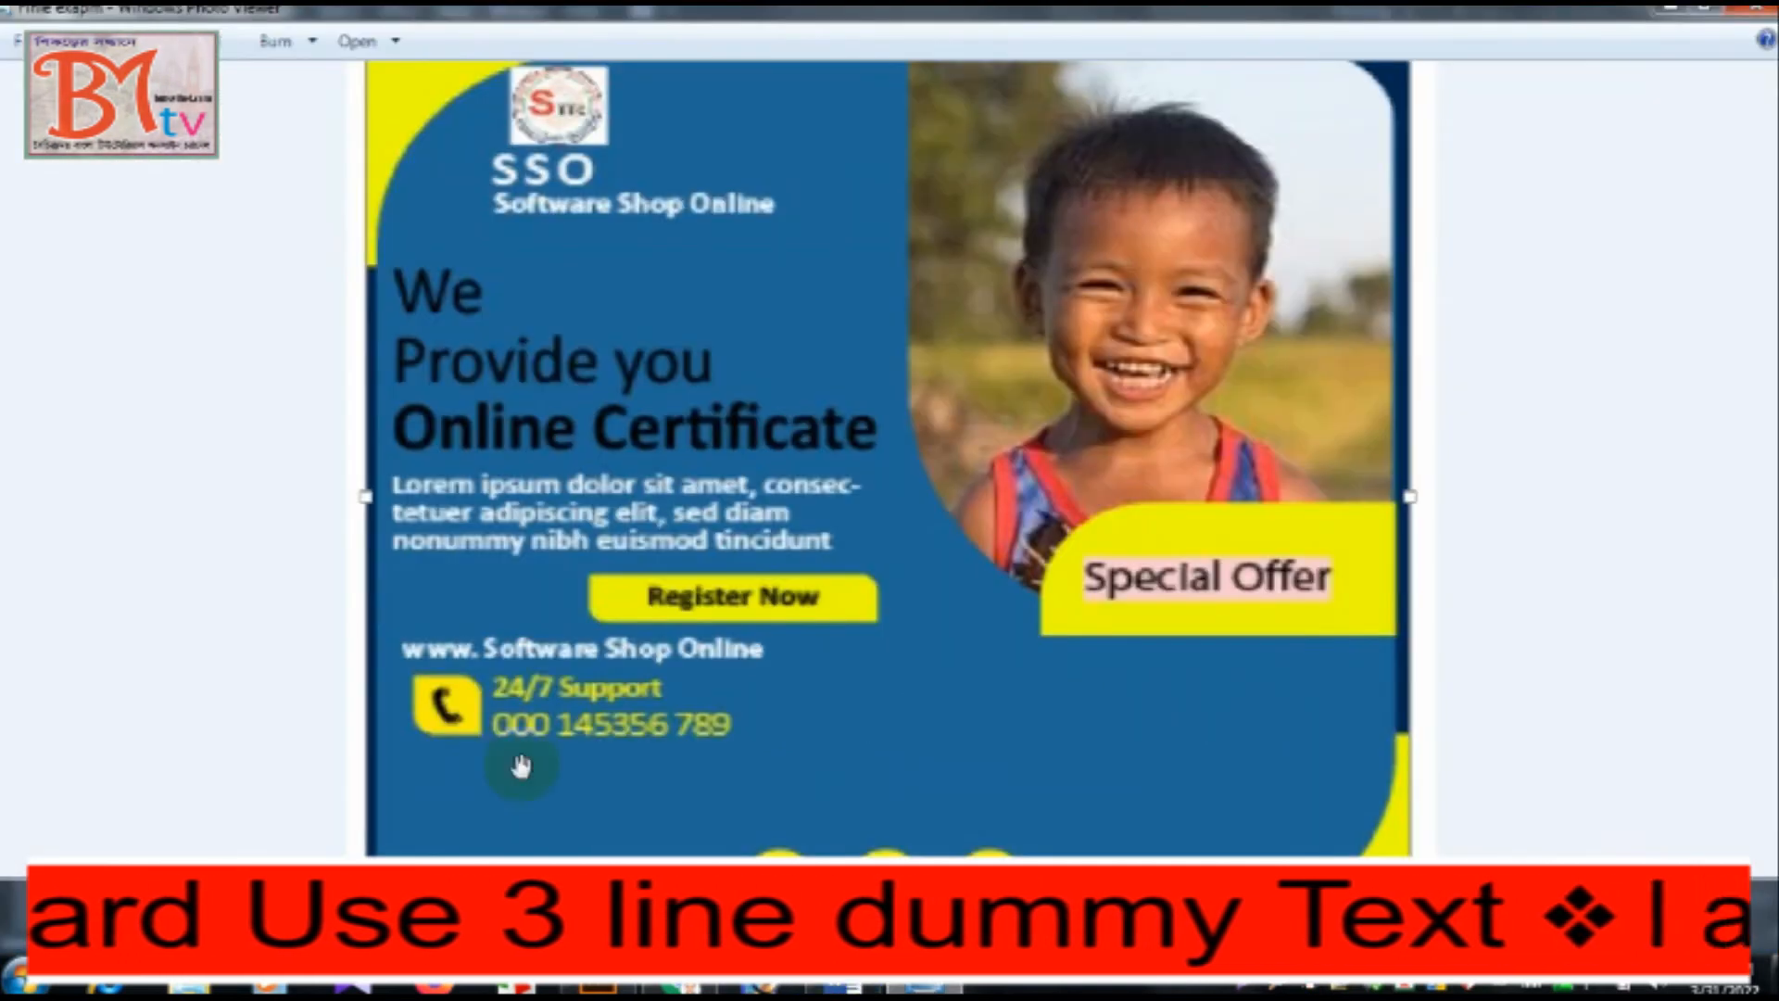
click(842, 989)
click(598, 990)
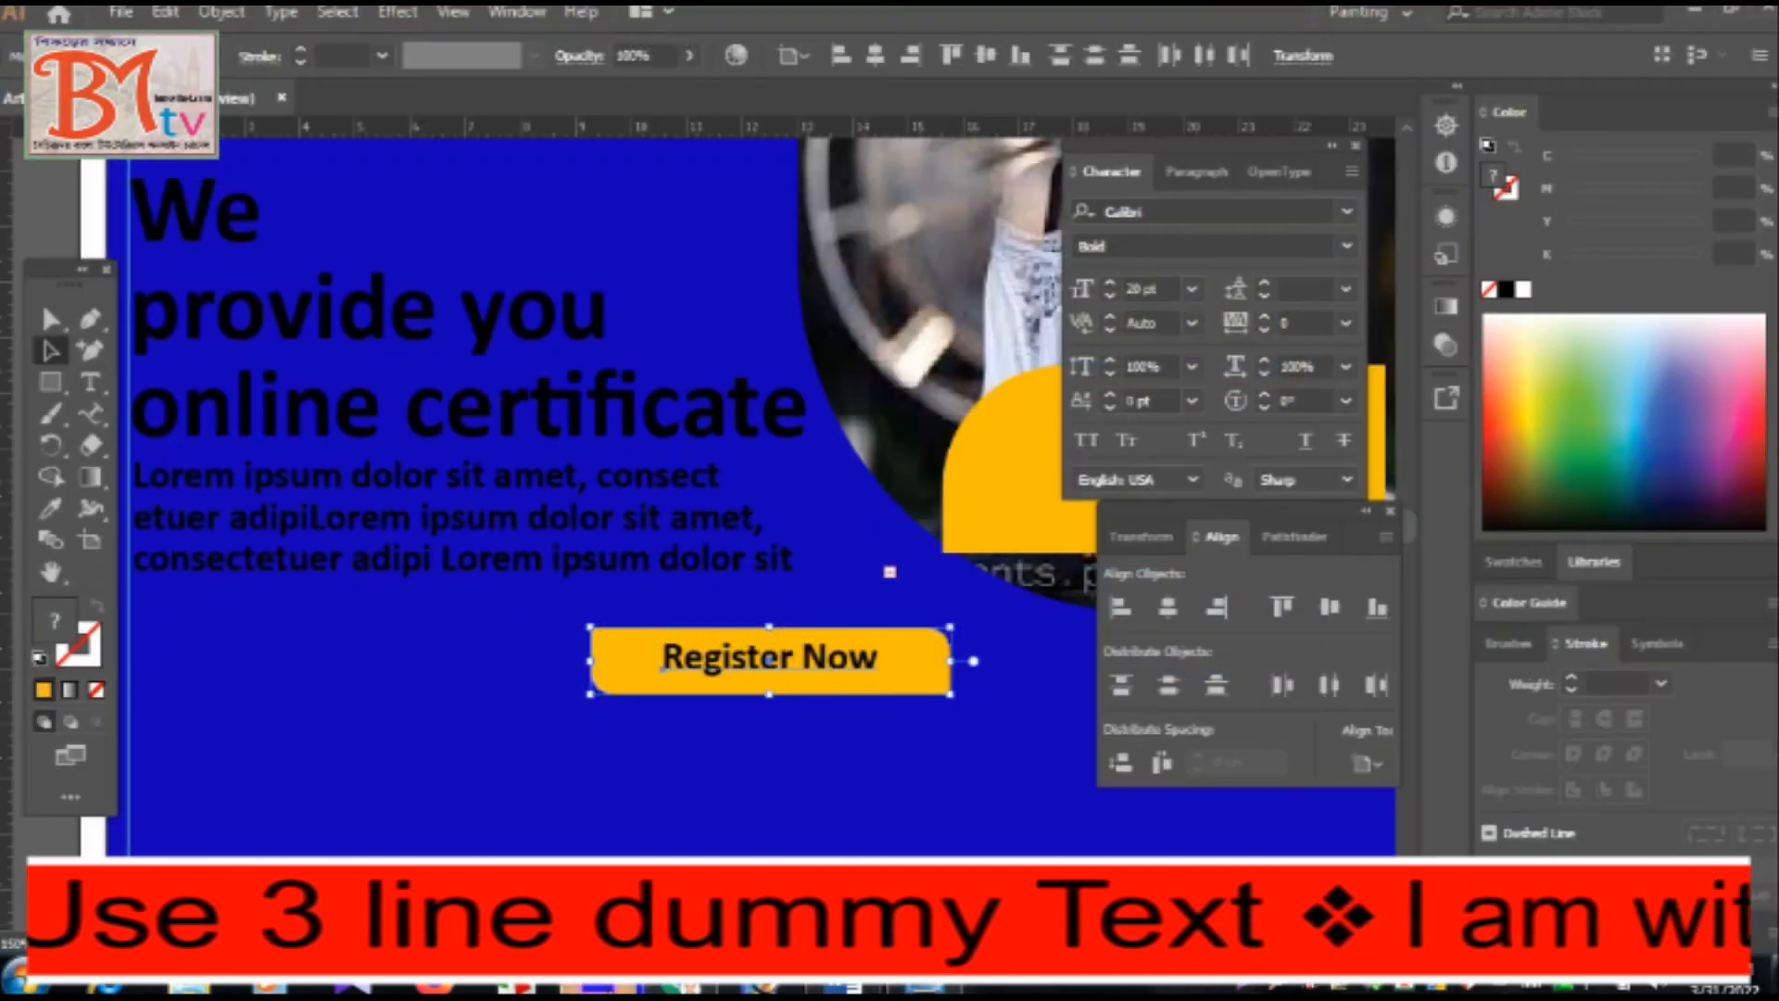
Copy "Software Shop Online" from instruction 11 in Word into the Illustrator design, placing it below the dummy text at 18 pt in line with the heading.
click(51, 322)
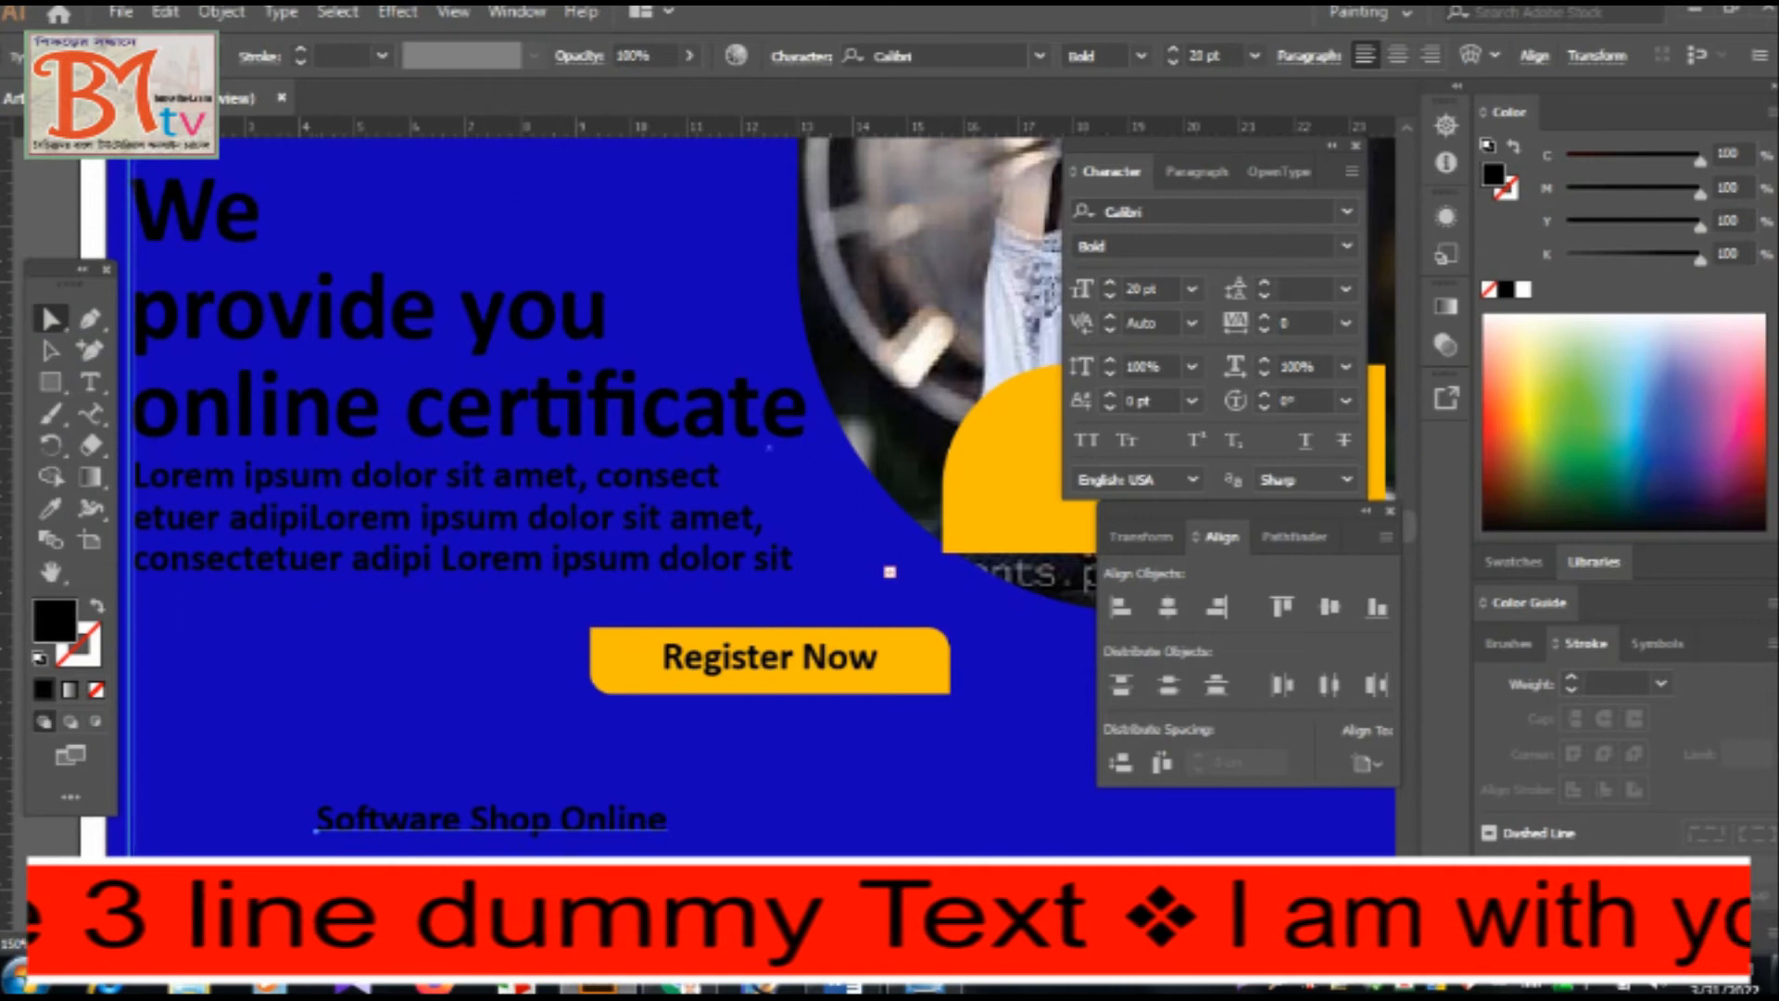
click(842, 989)
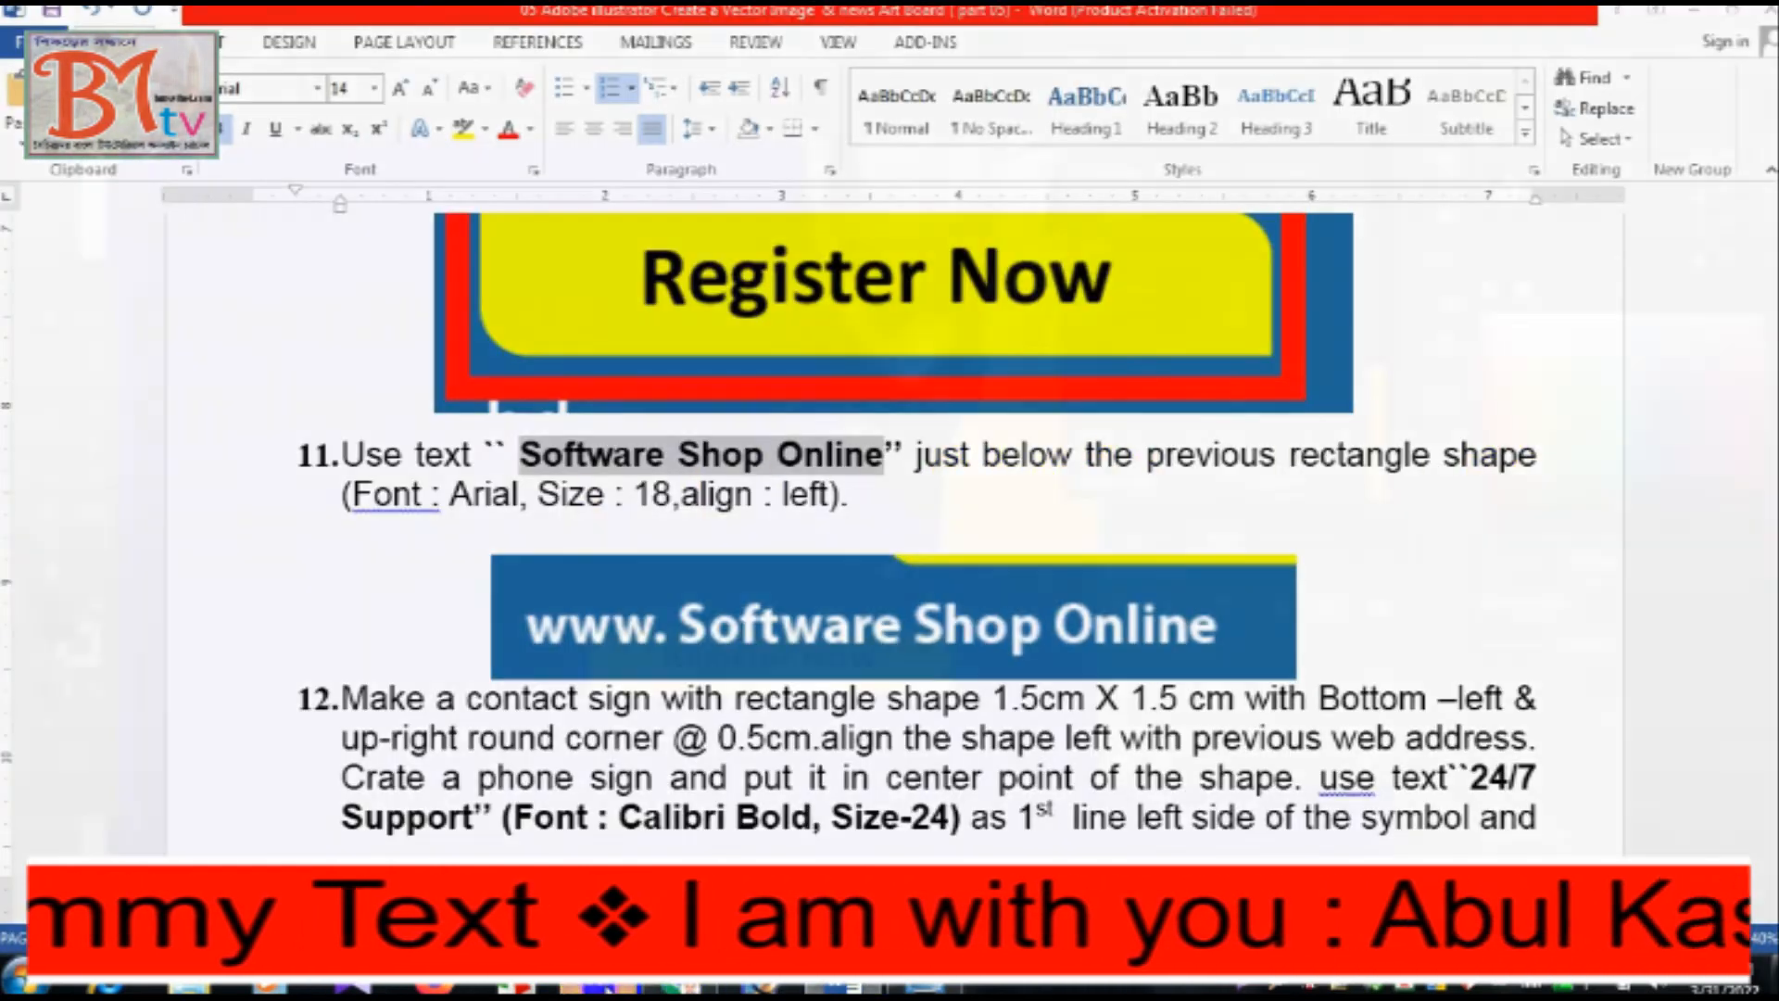
click(608, 989)
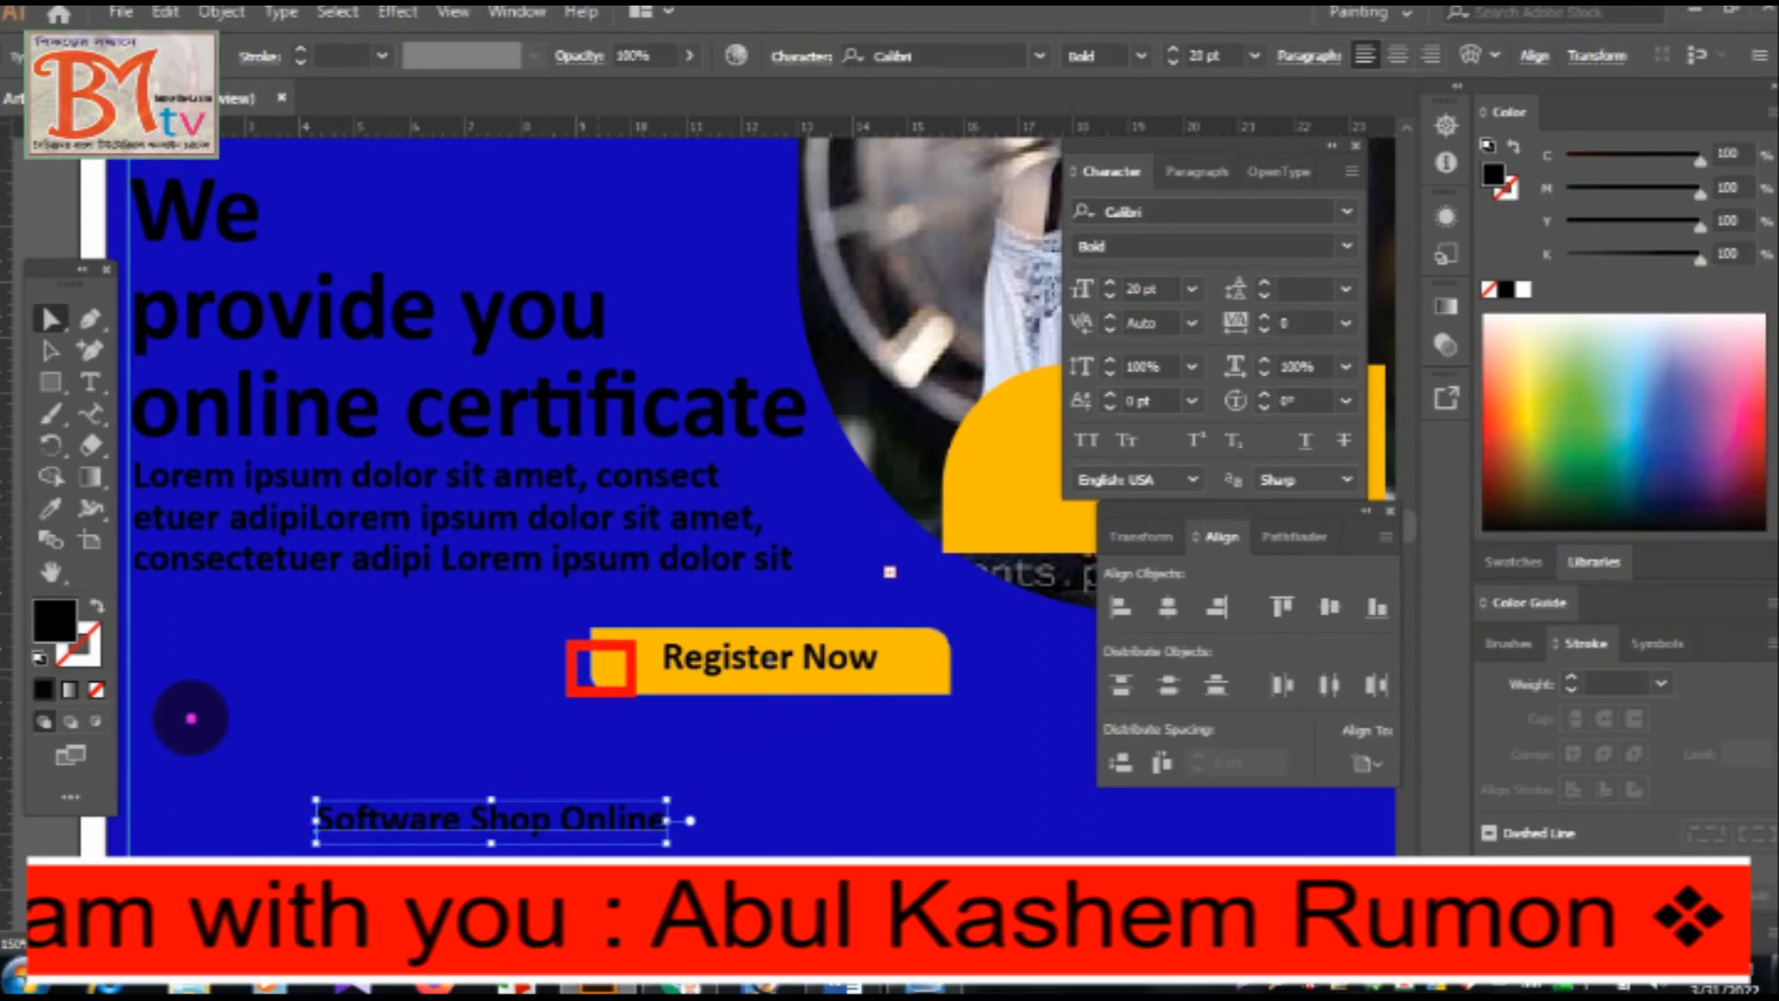
key(alt+Tab)
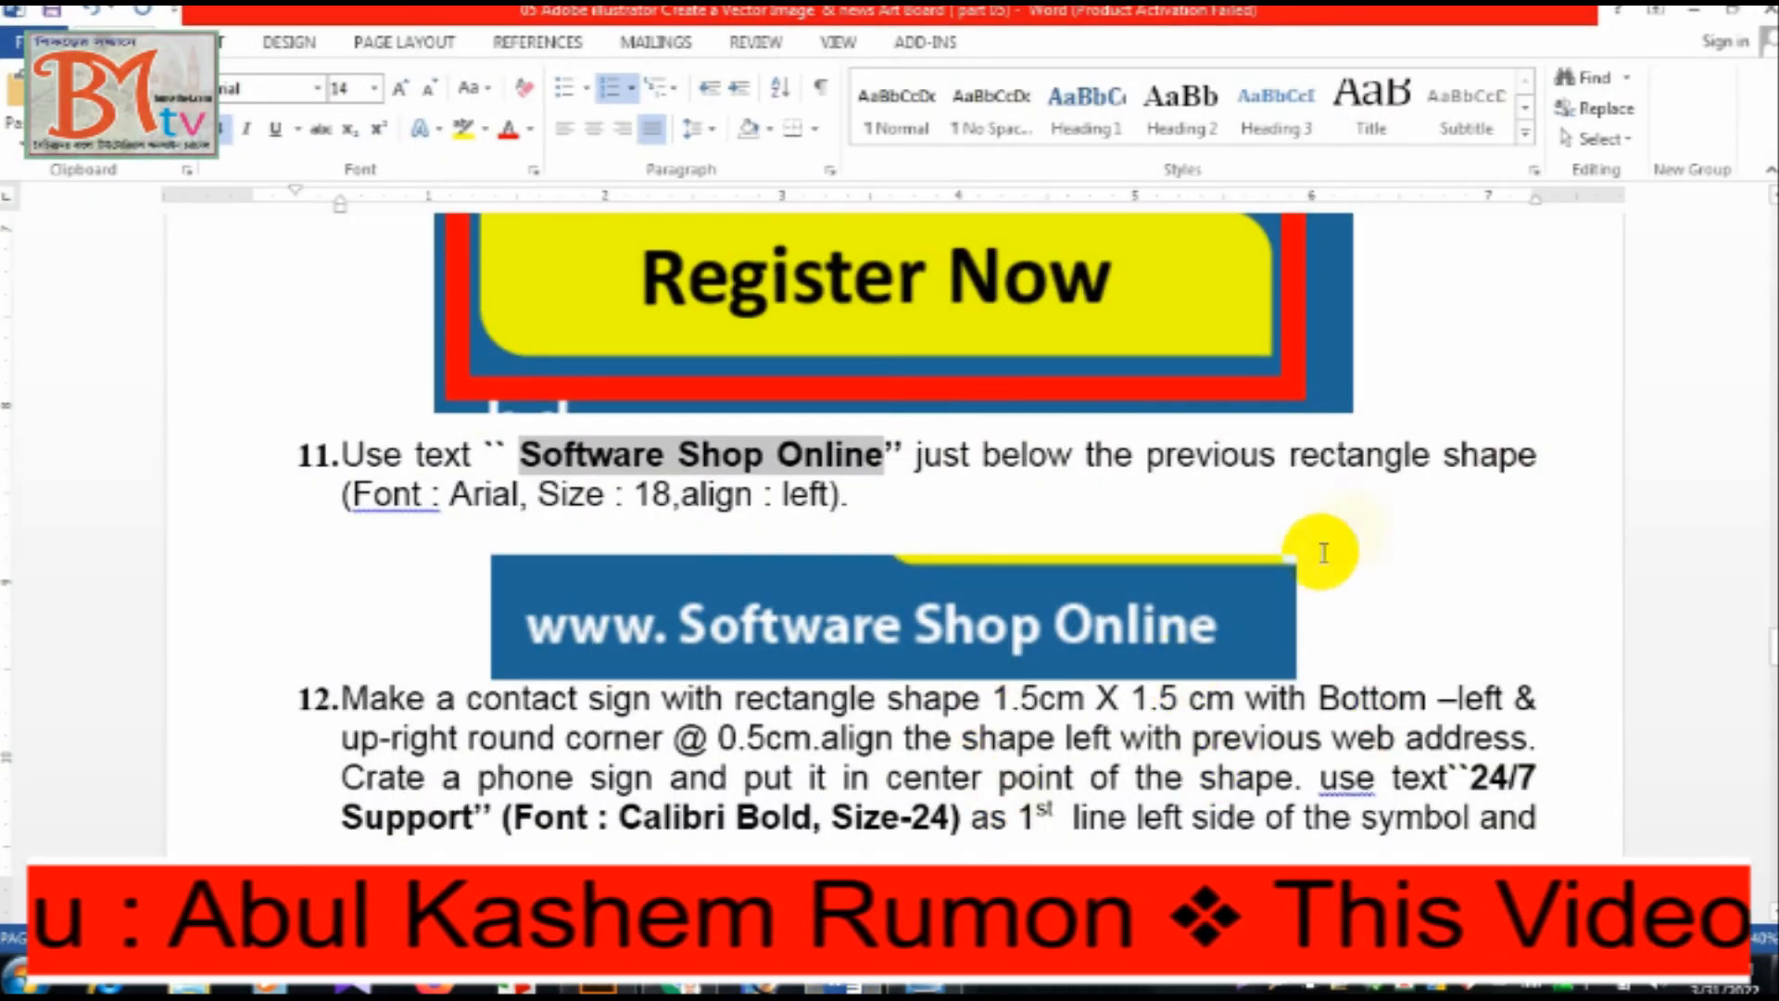
double_click(656, 494)
click(597, 987)
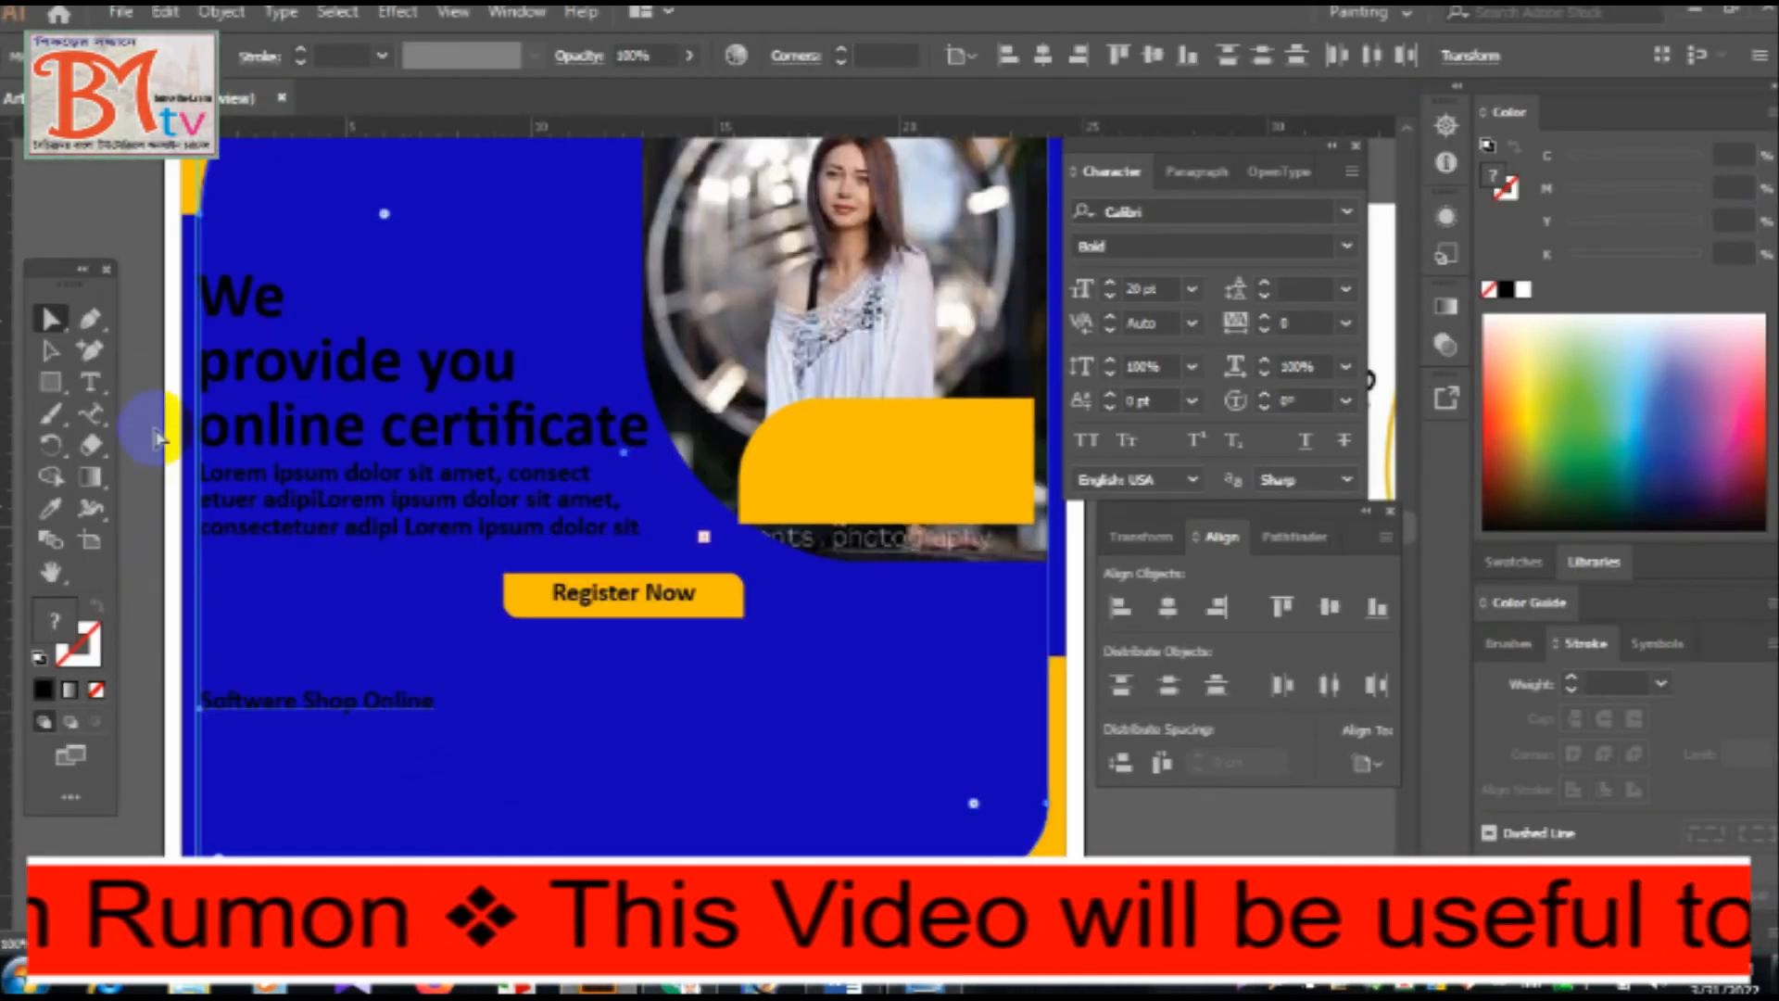
click(51, 350)
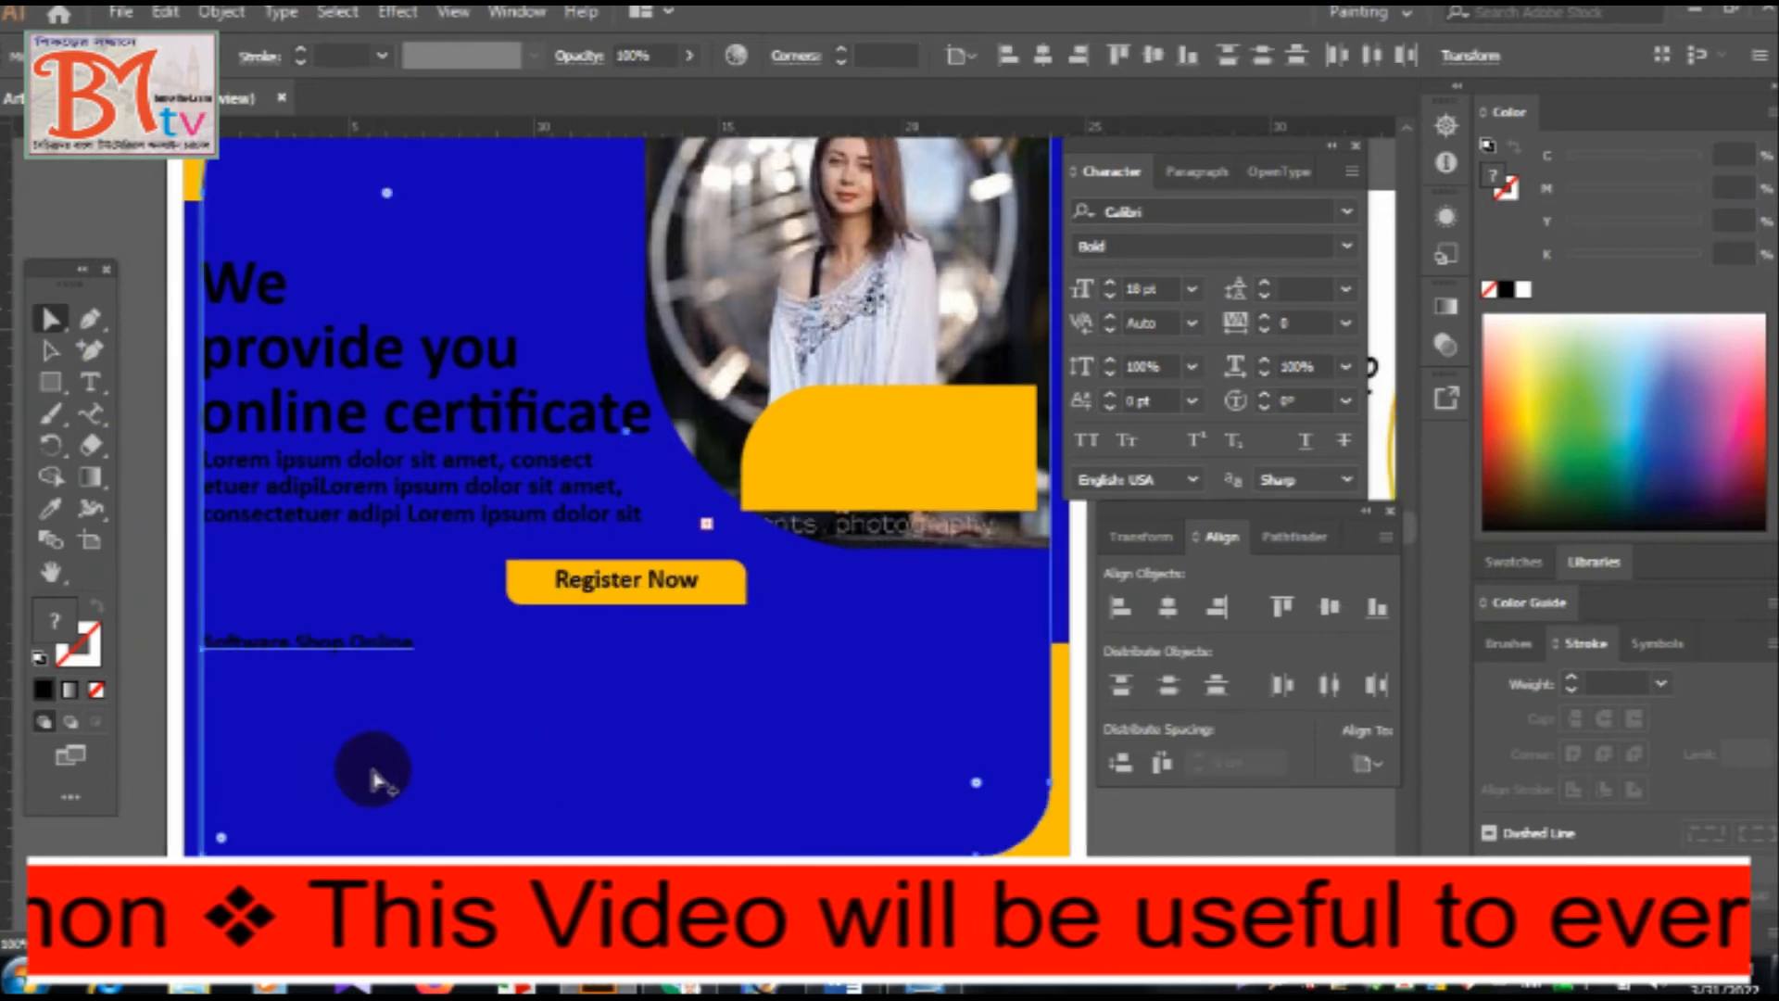
Try to left-align the "Software Shop Online" text with the large blue rounded shape.
click(1120, 608)
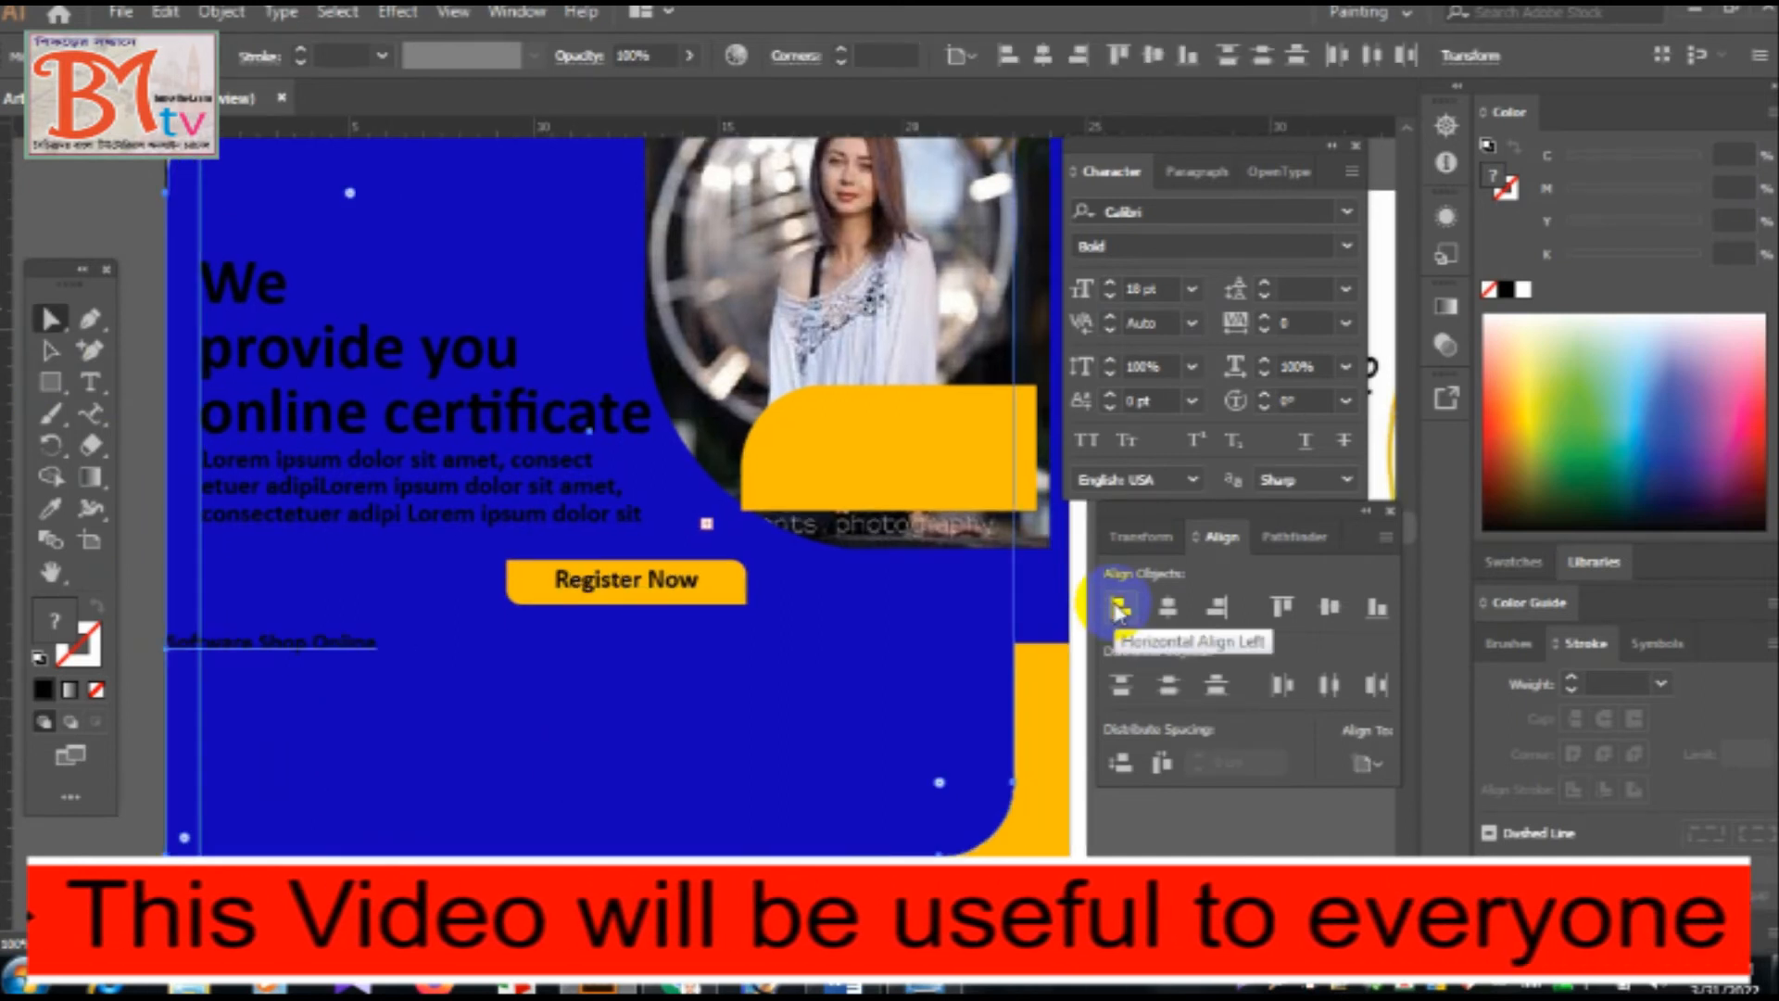
key(ctrl+z)
click(157, 607)
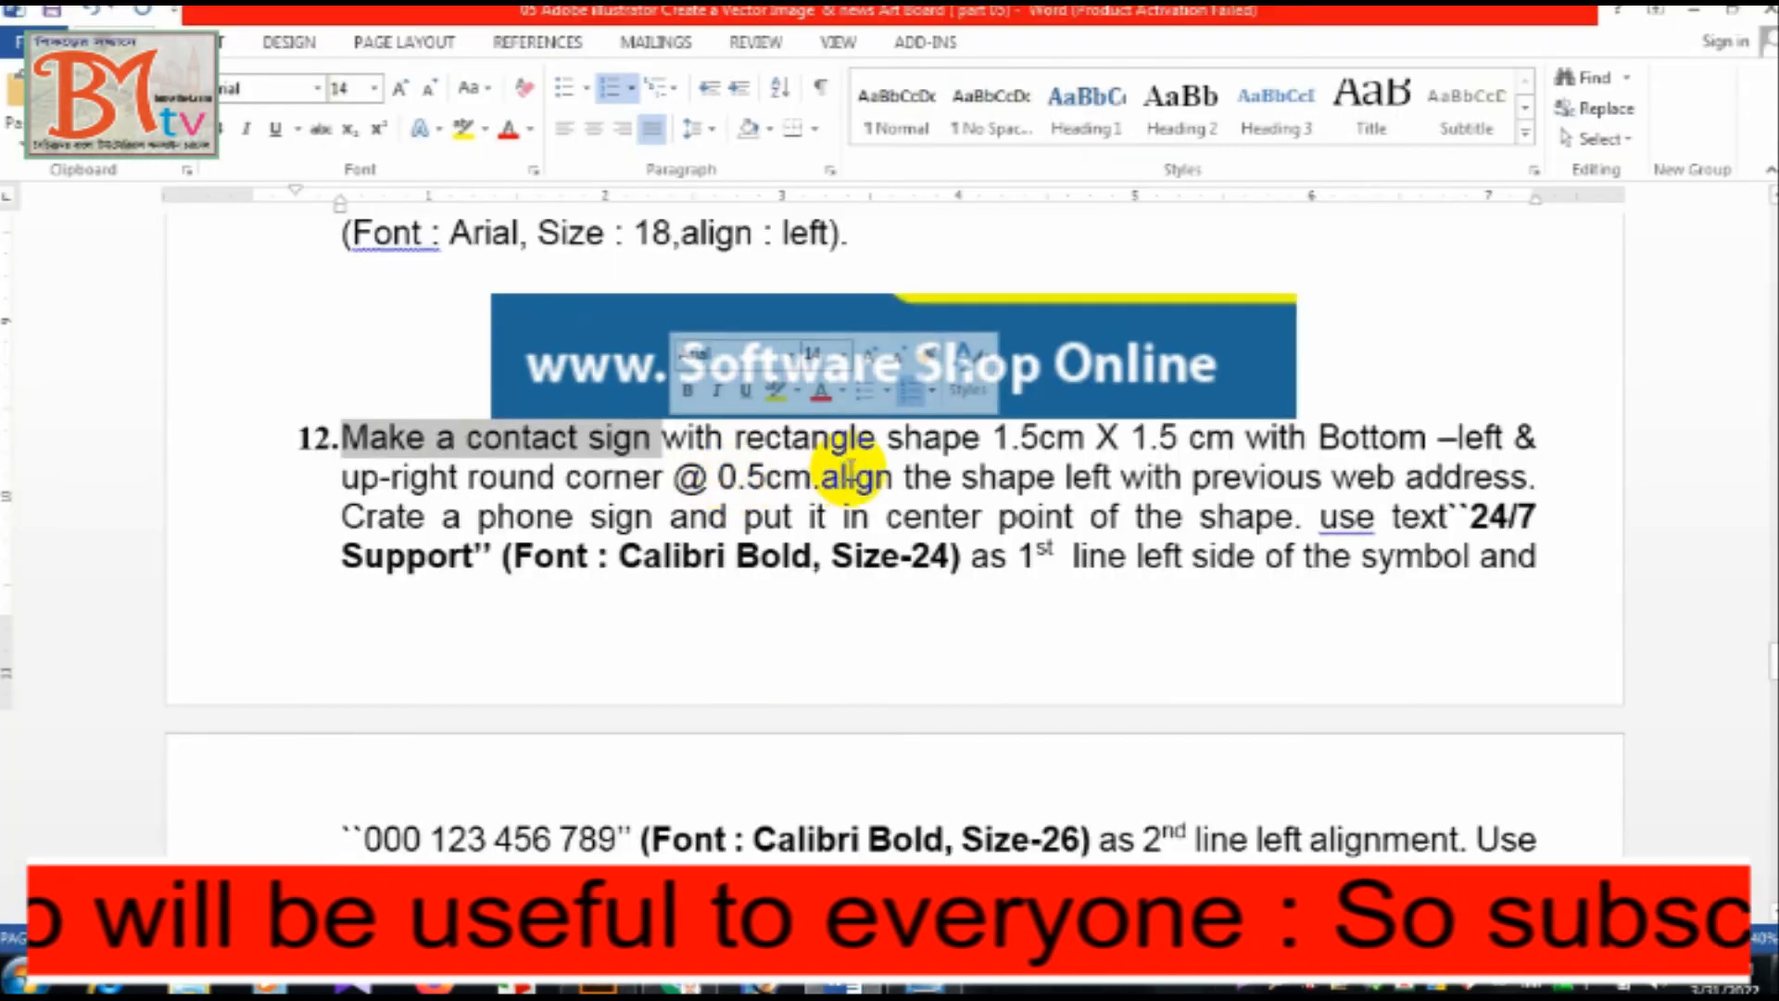
Following instruction 12, draw a 1.5 × 1.5 cm square below "Software Shop Online" and fill it with the orange sampled from the shape over the photo.
click(732, 473)
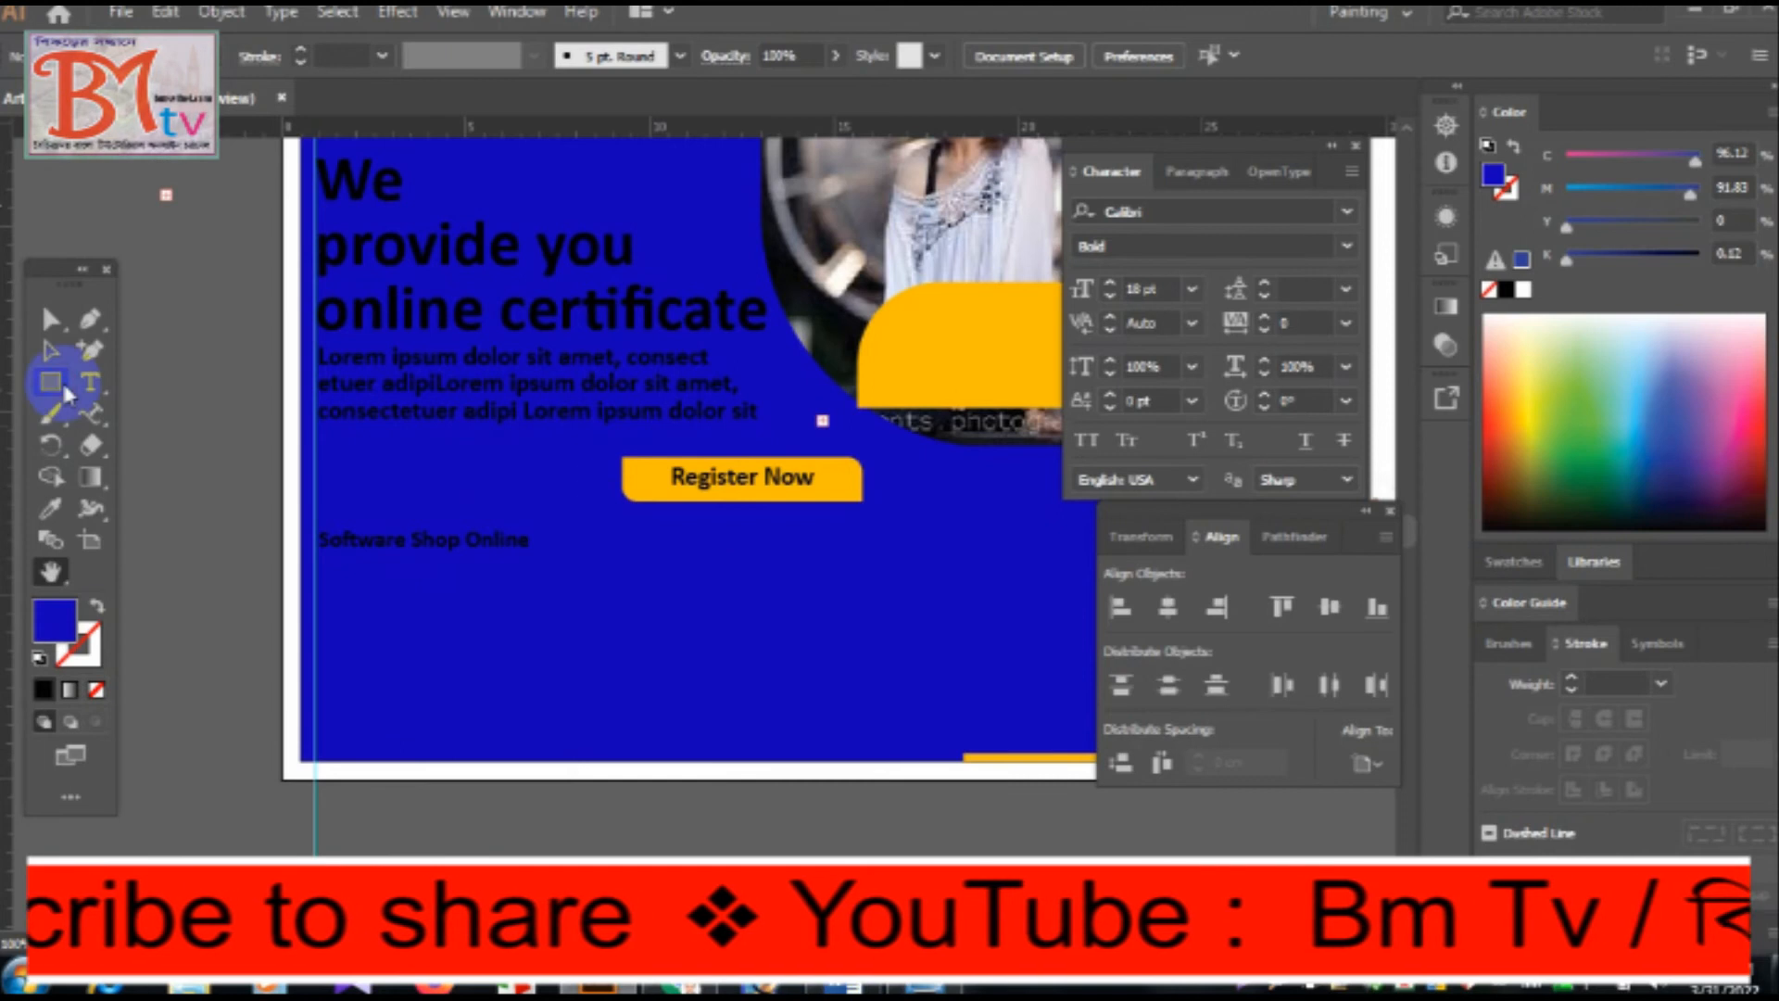
click(365, 626)
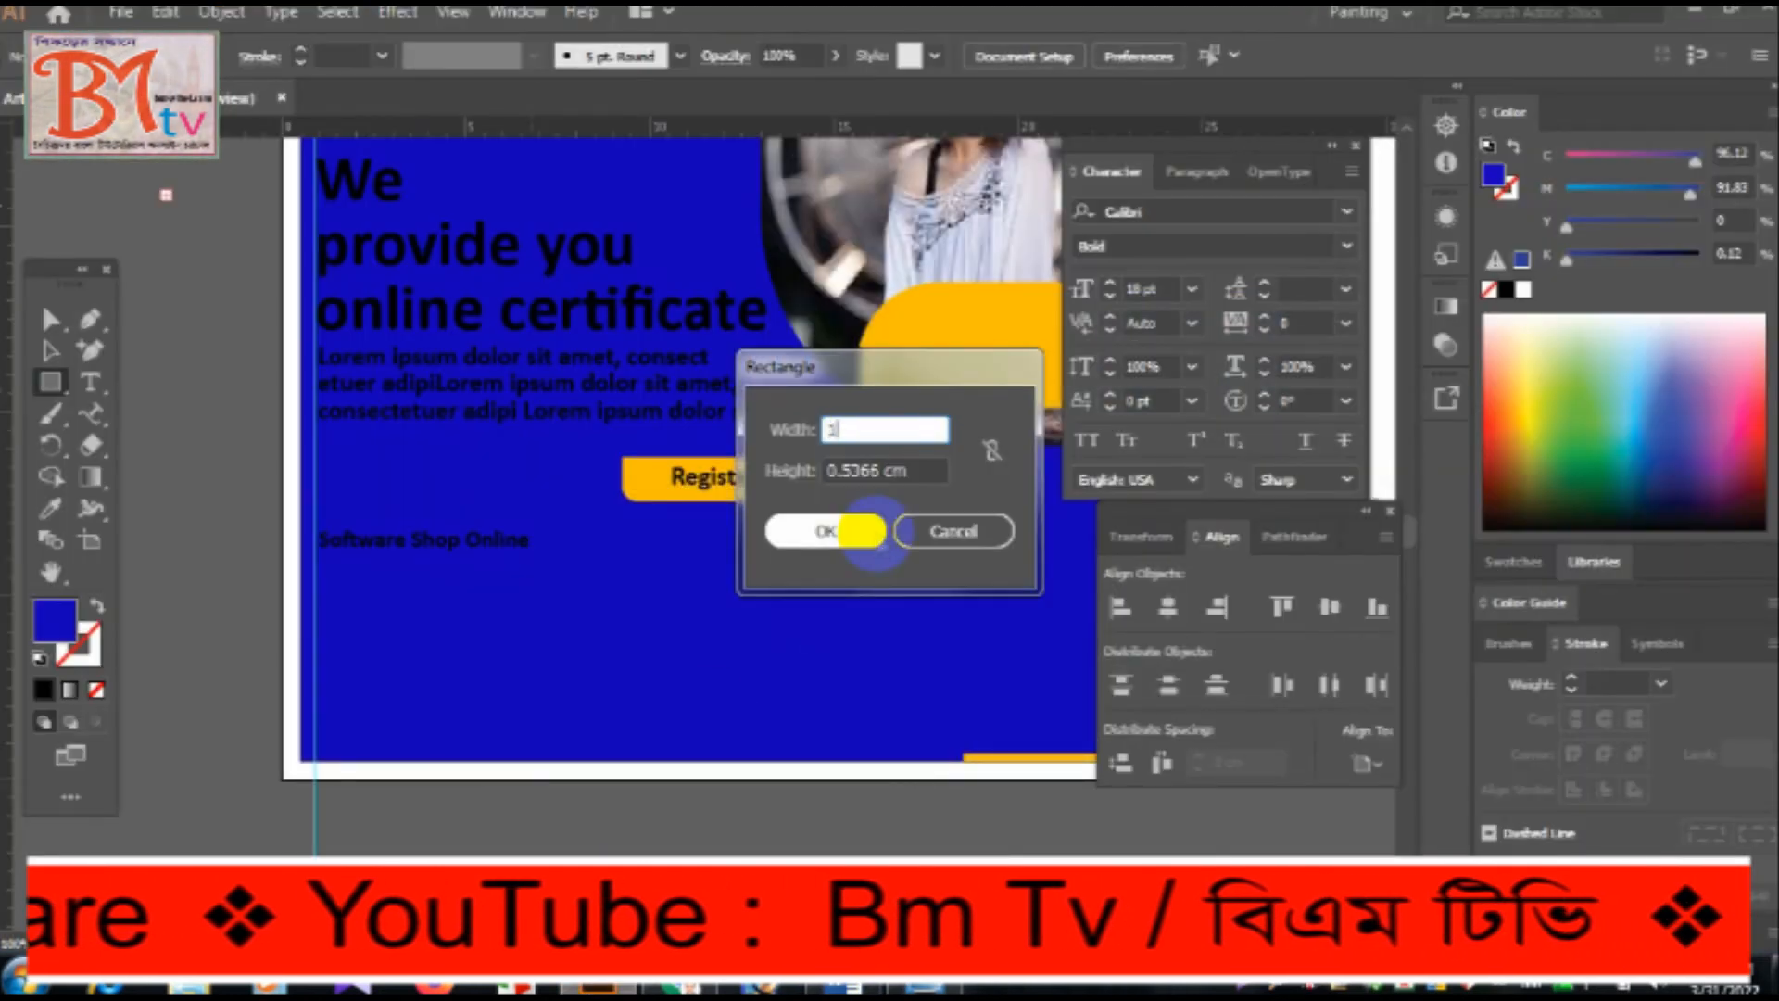
click(876, 538)
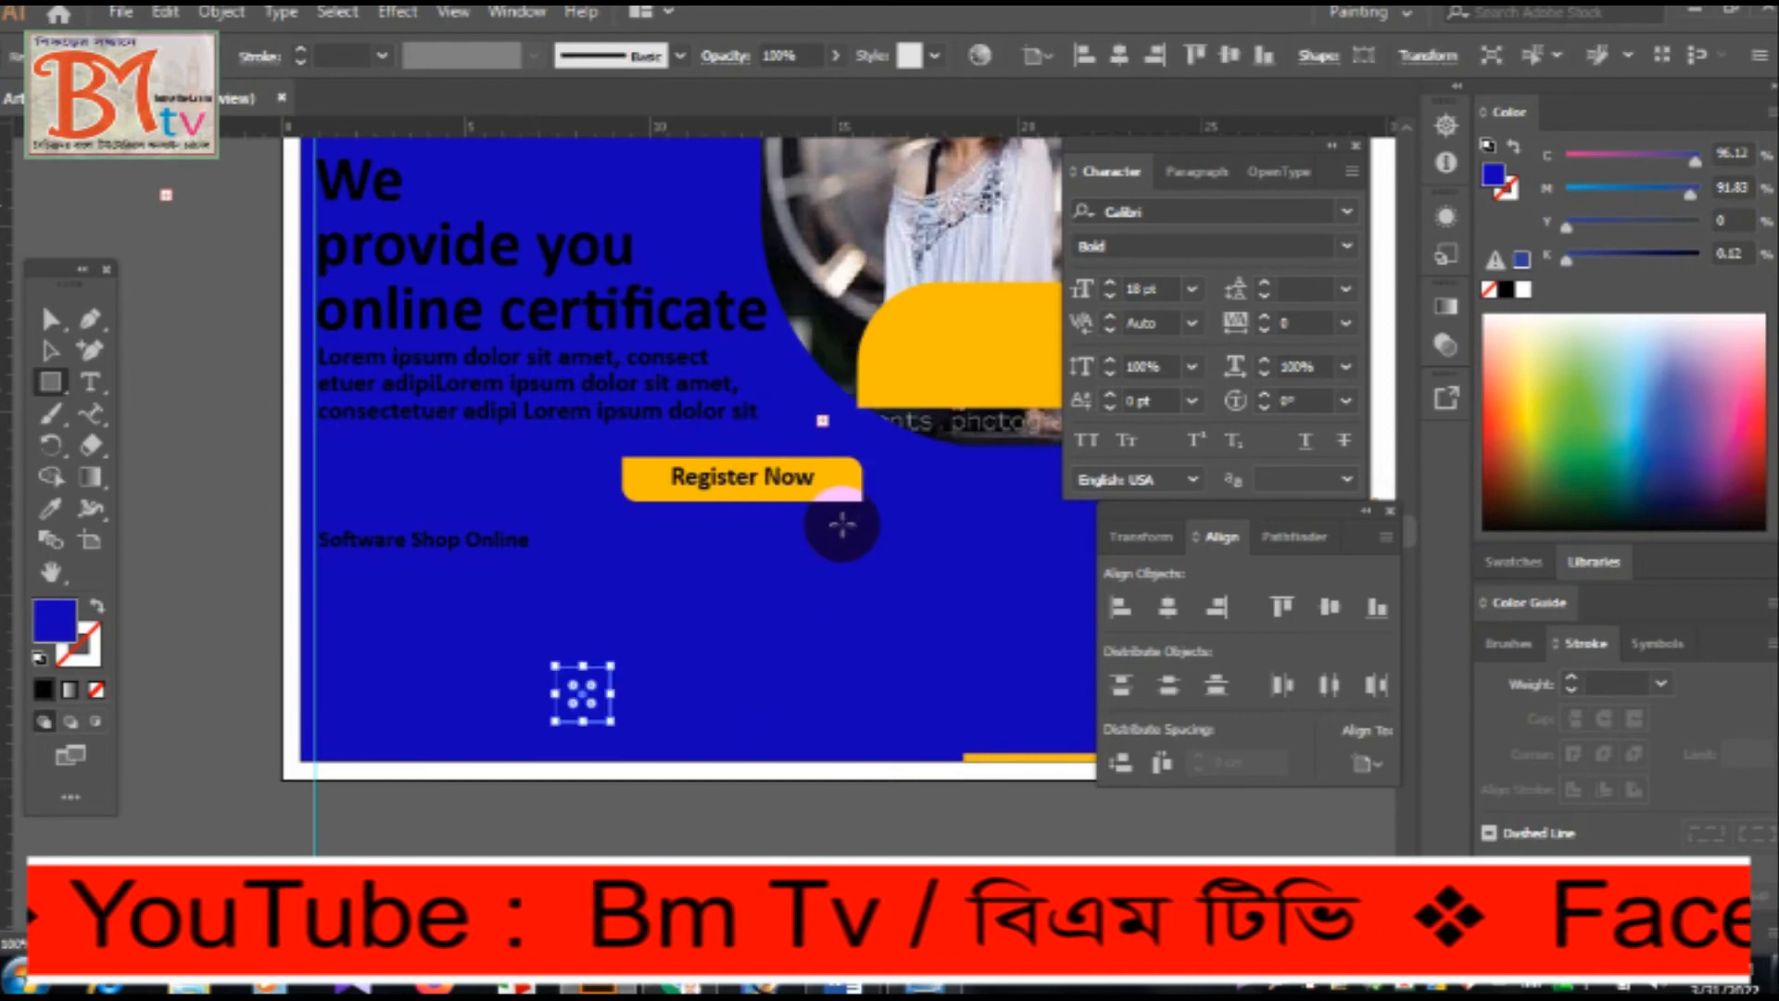
click(51, 508)
click(959, 348)
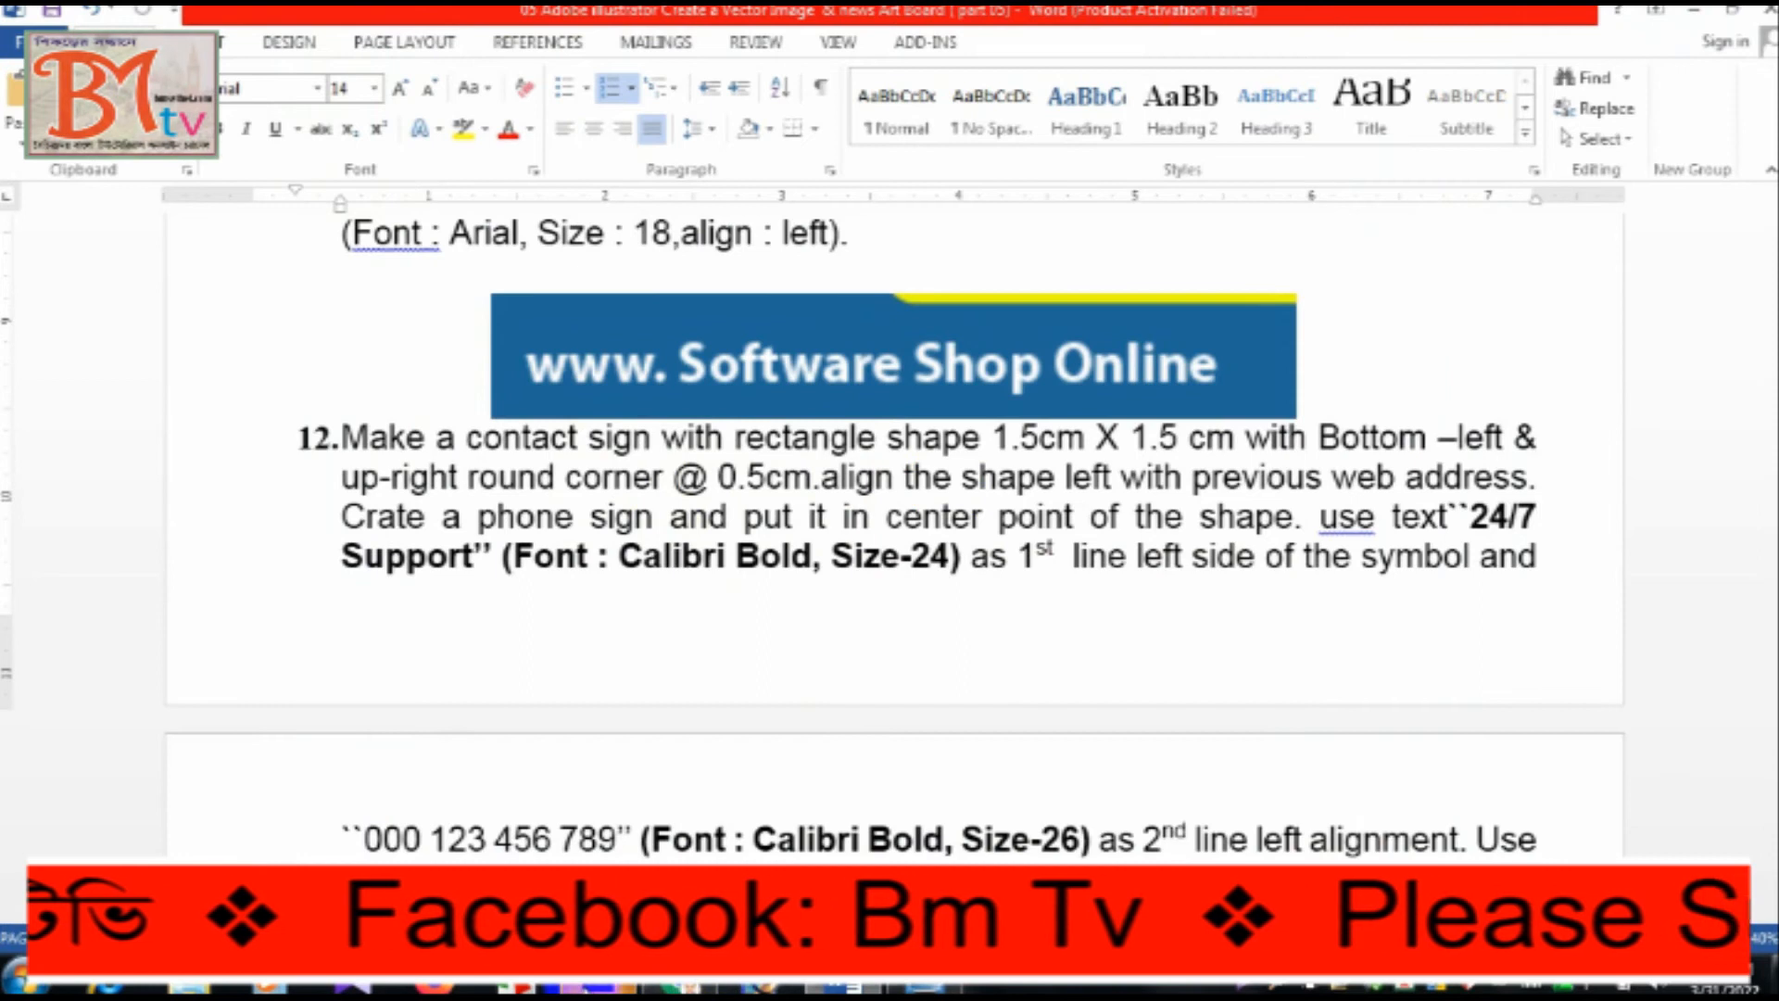
Round the orange square's bottom-left and top-right corners to 0.5 cm, as instruction 12 in Word specifies.
click(902, 988)
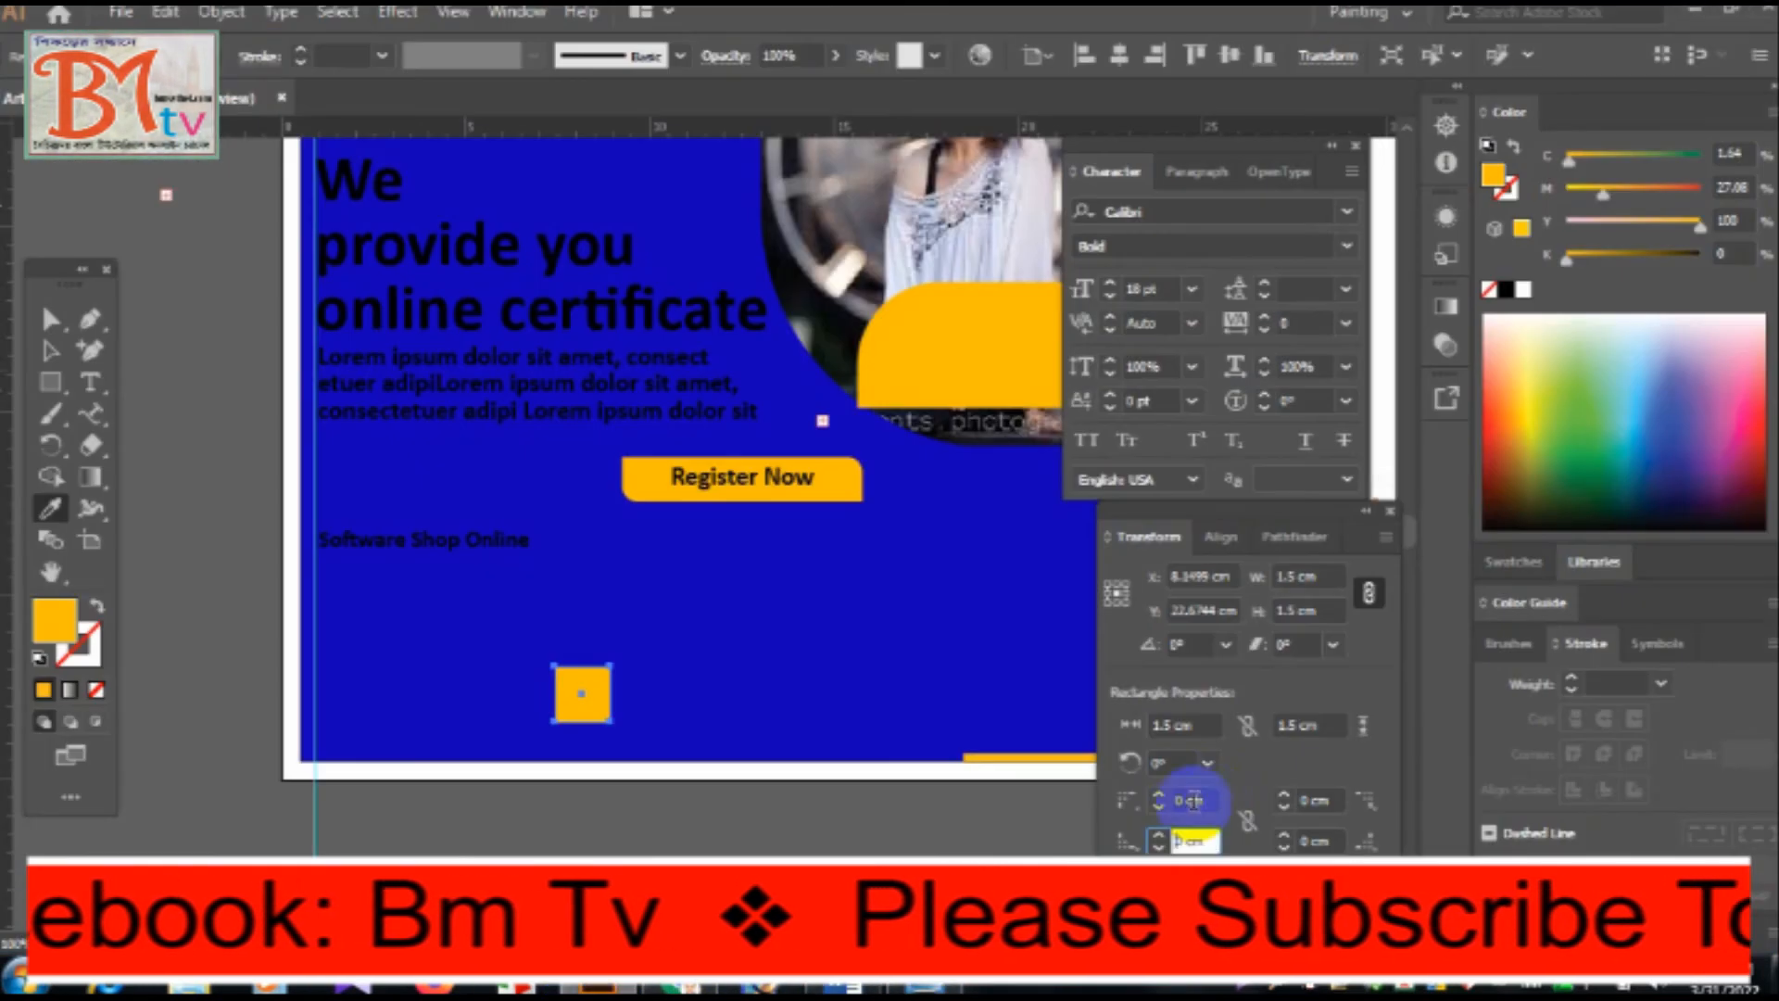
text(0.5)
key(Return)
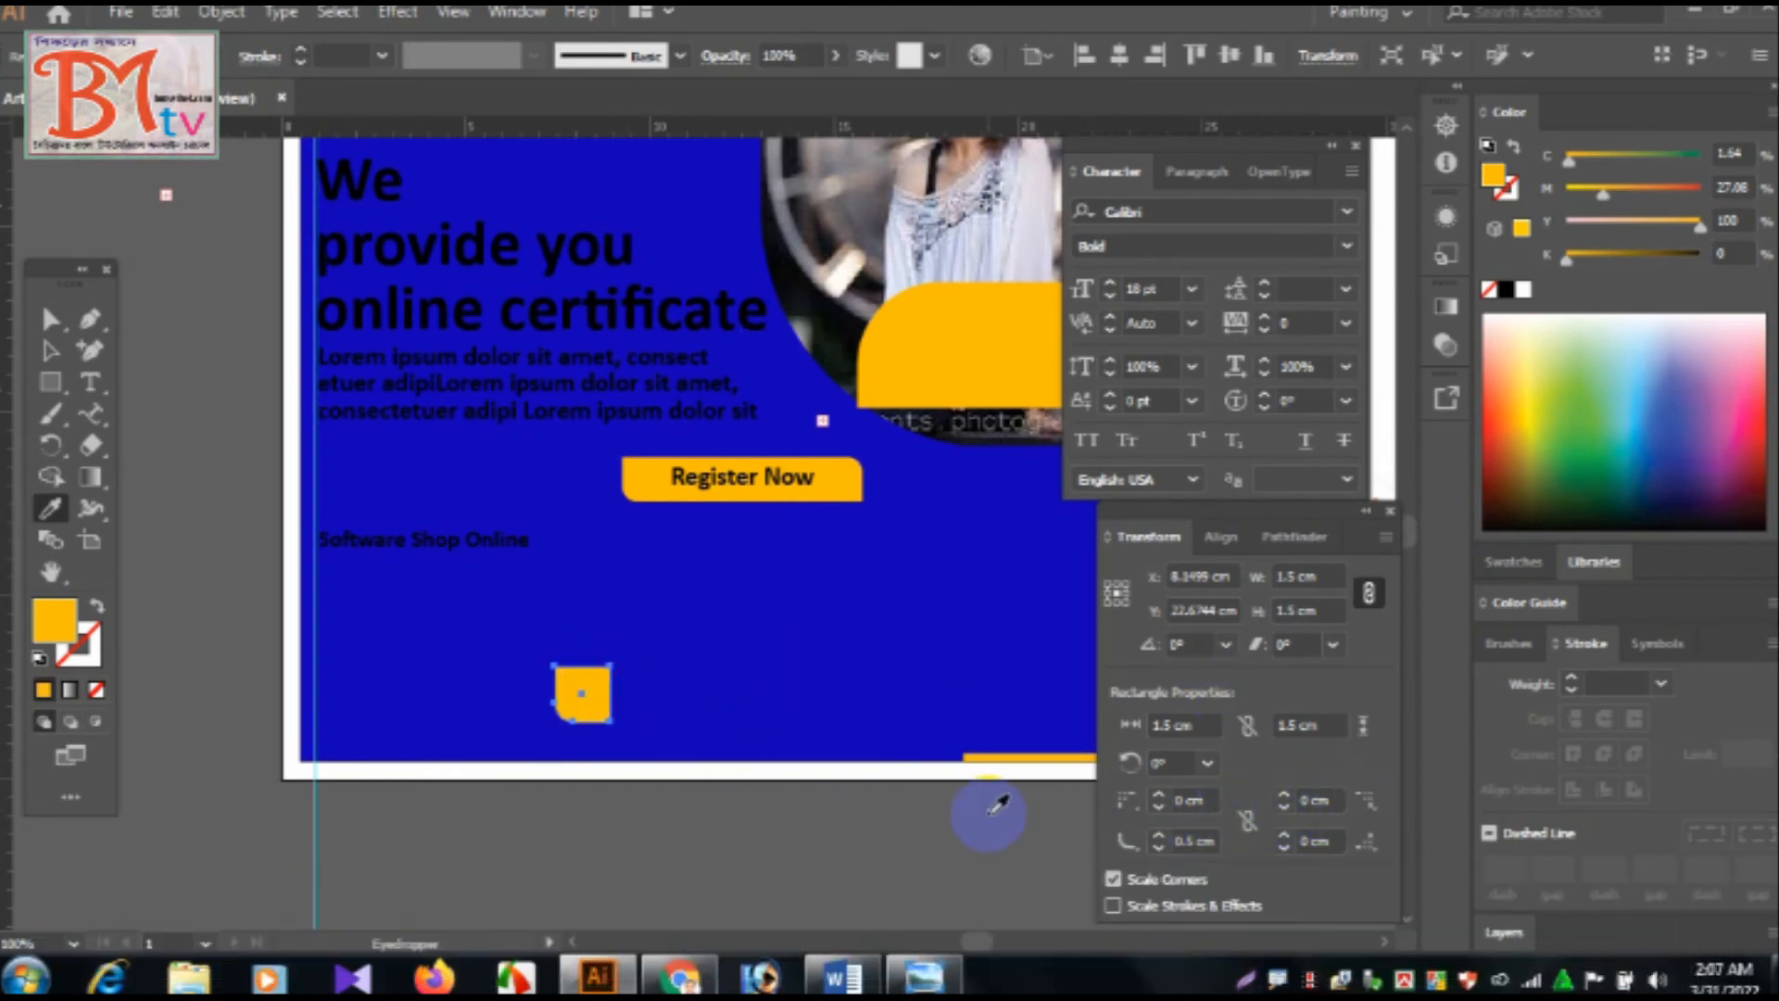
key(ctrl+equal)
click(1310, 725)
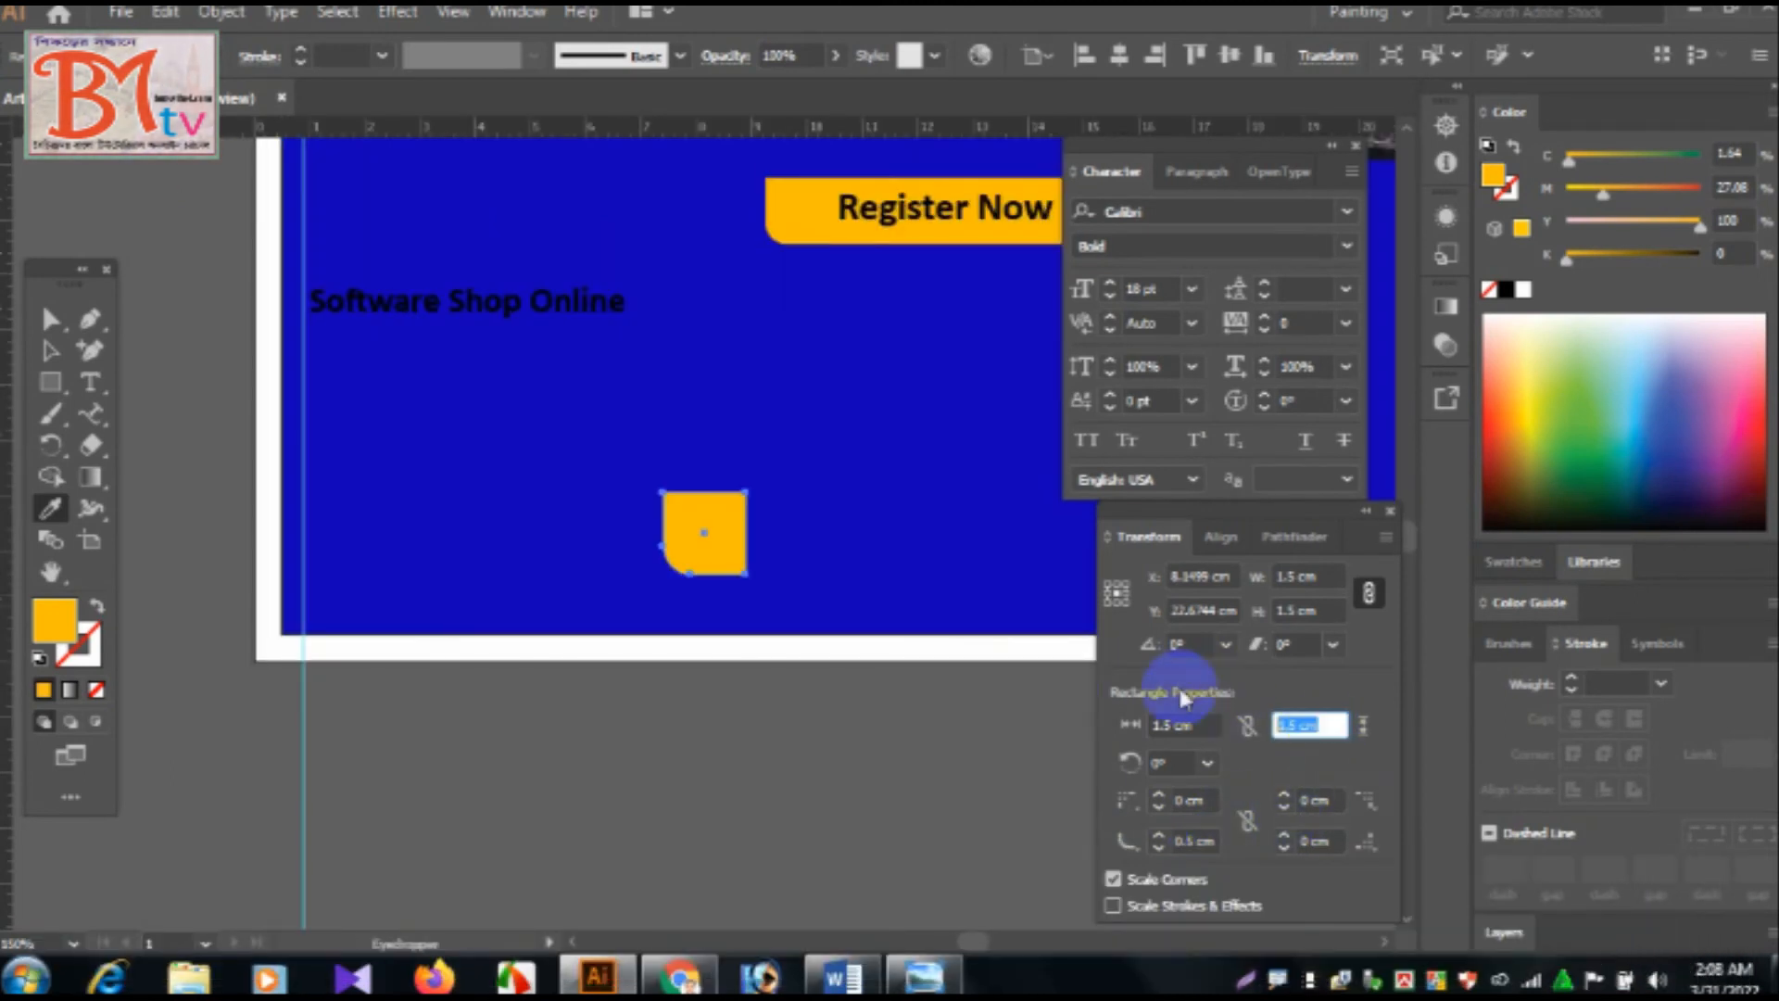
click(1318, 800)
text(0.5)
key(Return)
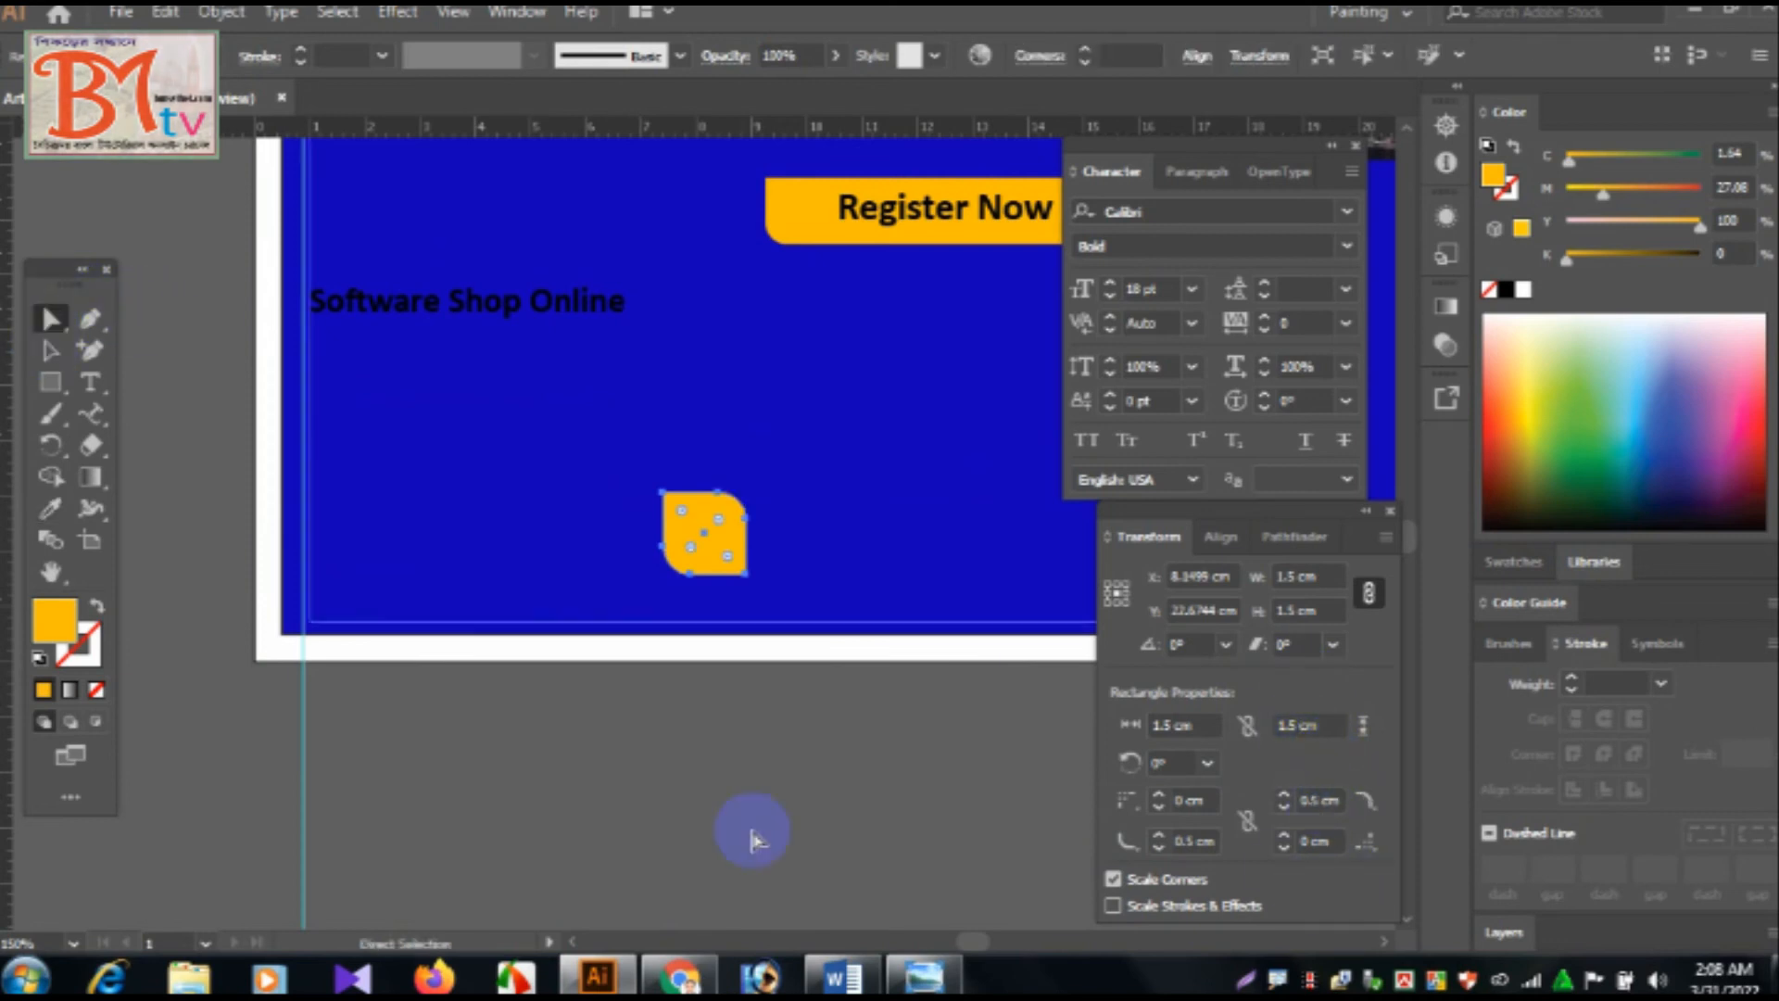
Check the finished example in Windows Photo Viewer and place the orange rounded square directly beneath the "Software Shop Online" text in Illustrator.
click(918, 978)
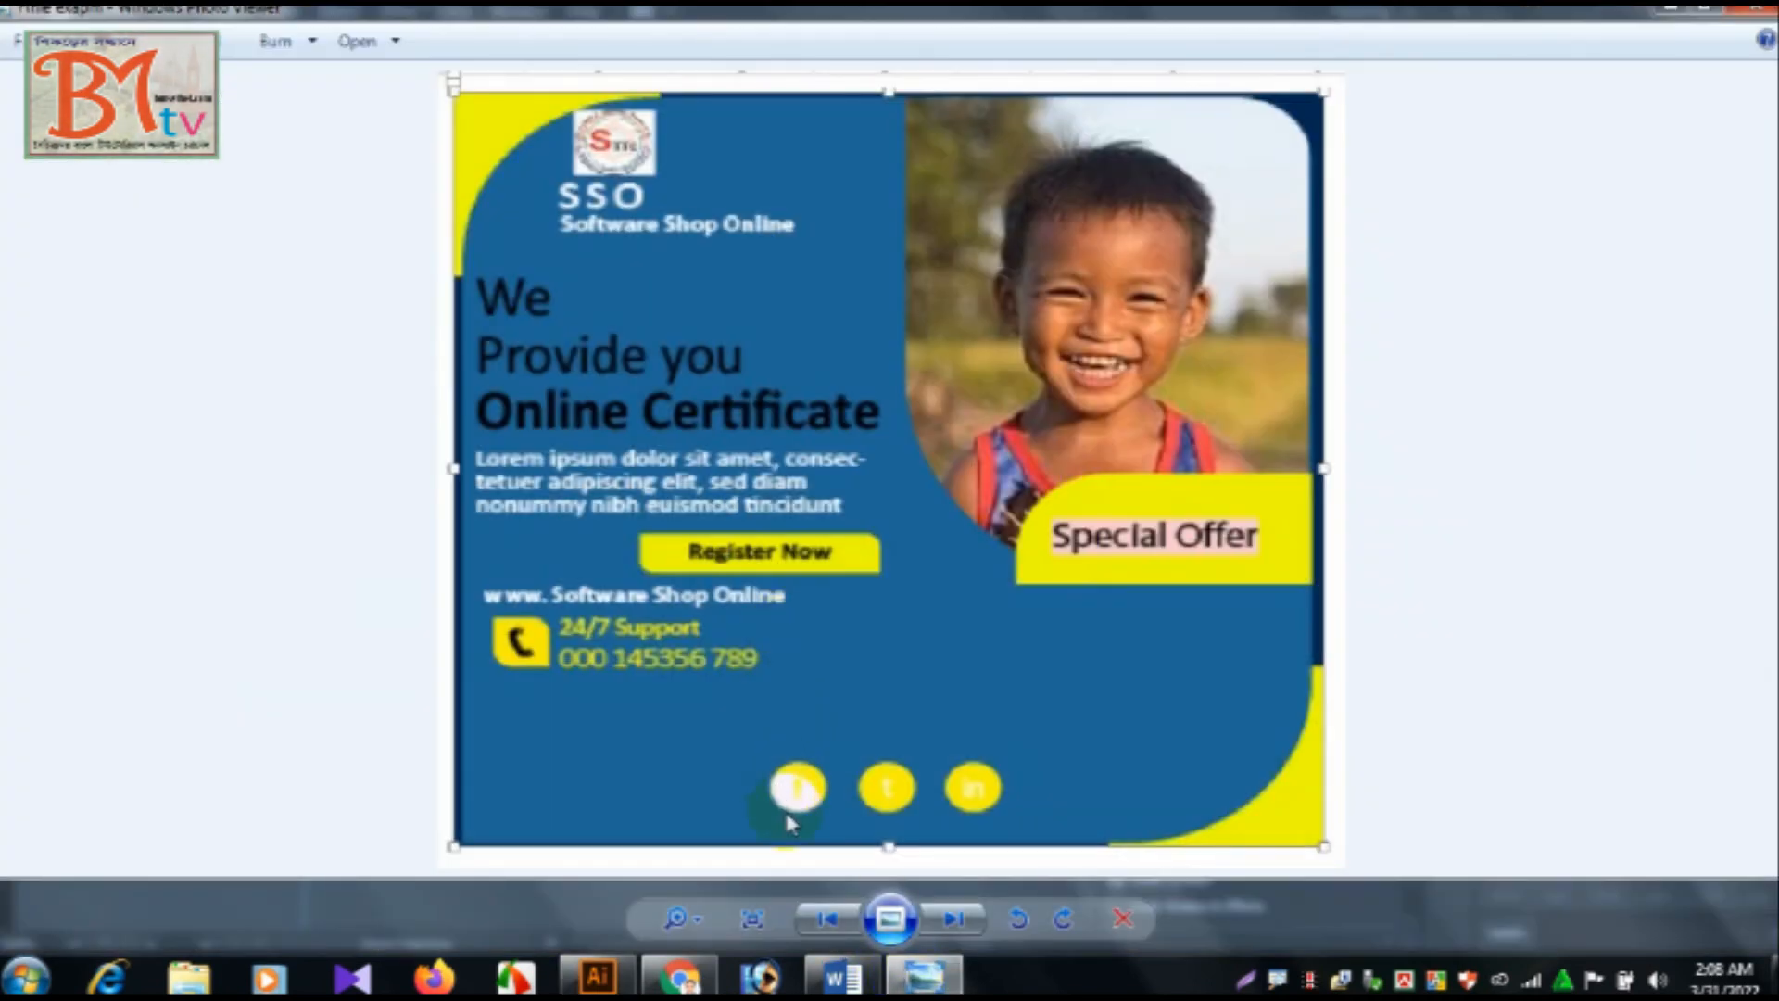
click(842, 976)
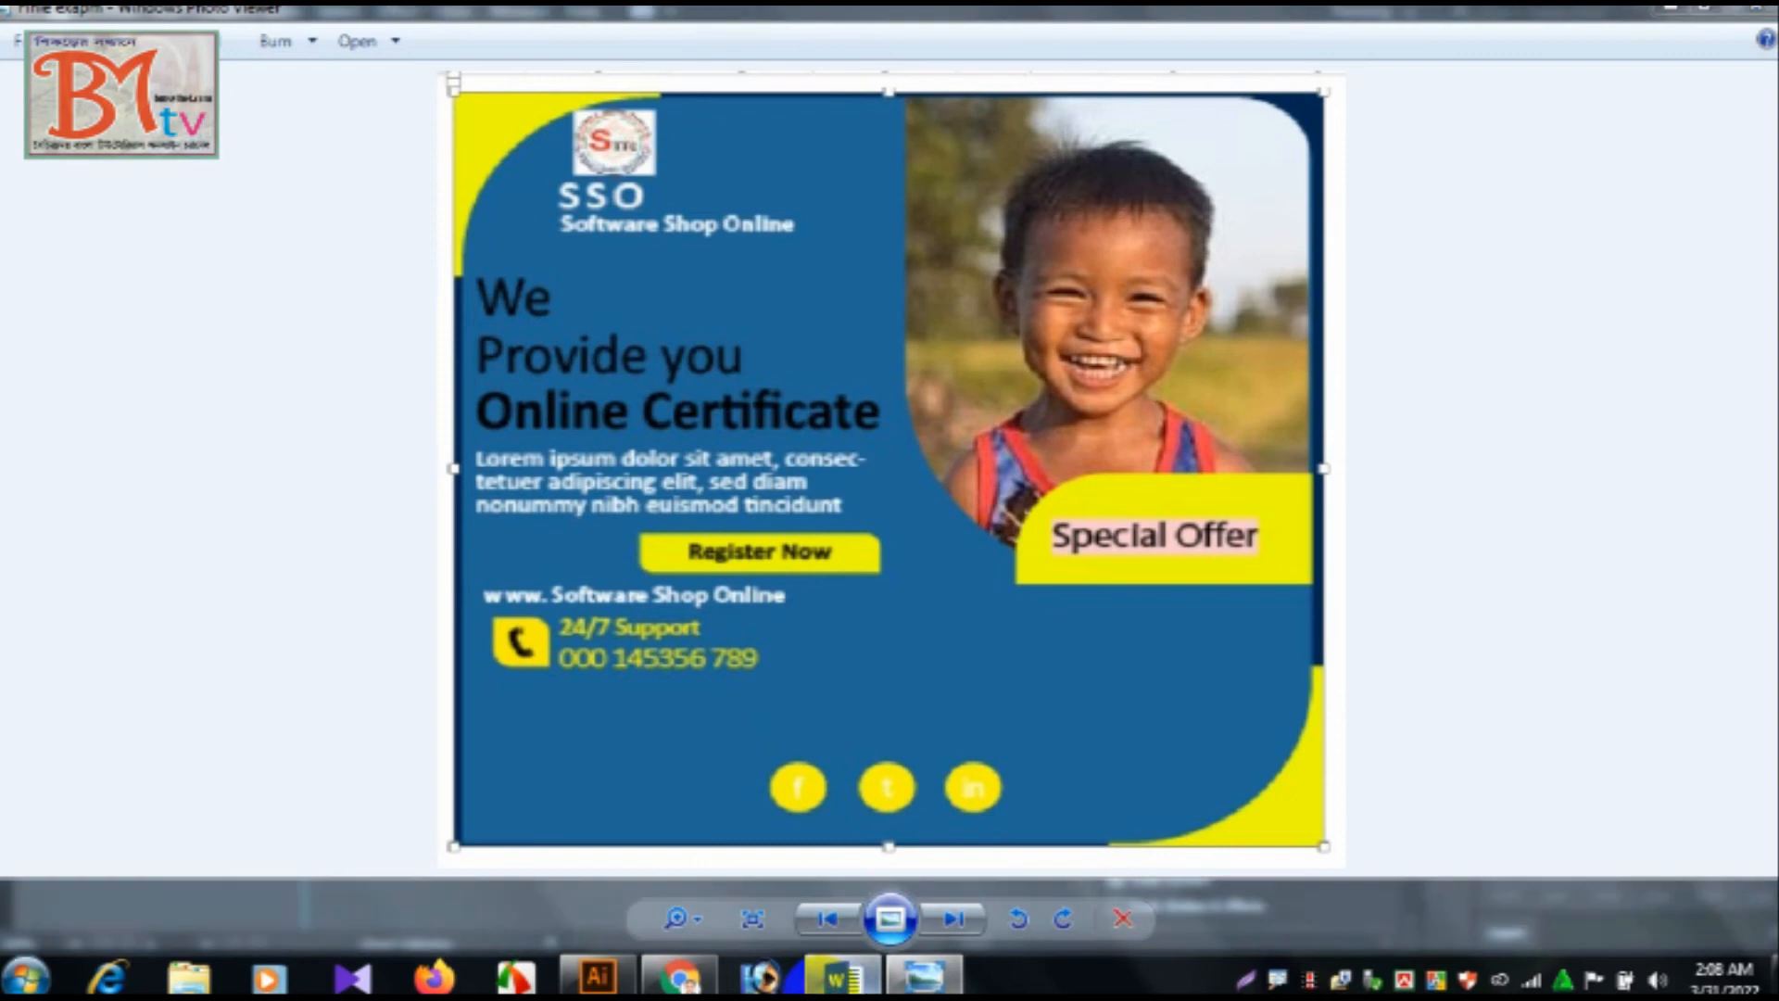
click(598, 977)
drag(702, 533, 374, 382)
click(419, 301)
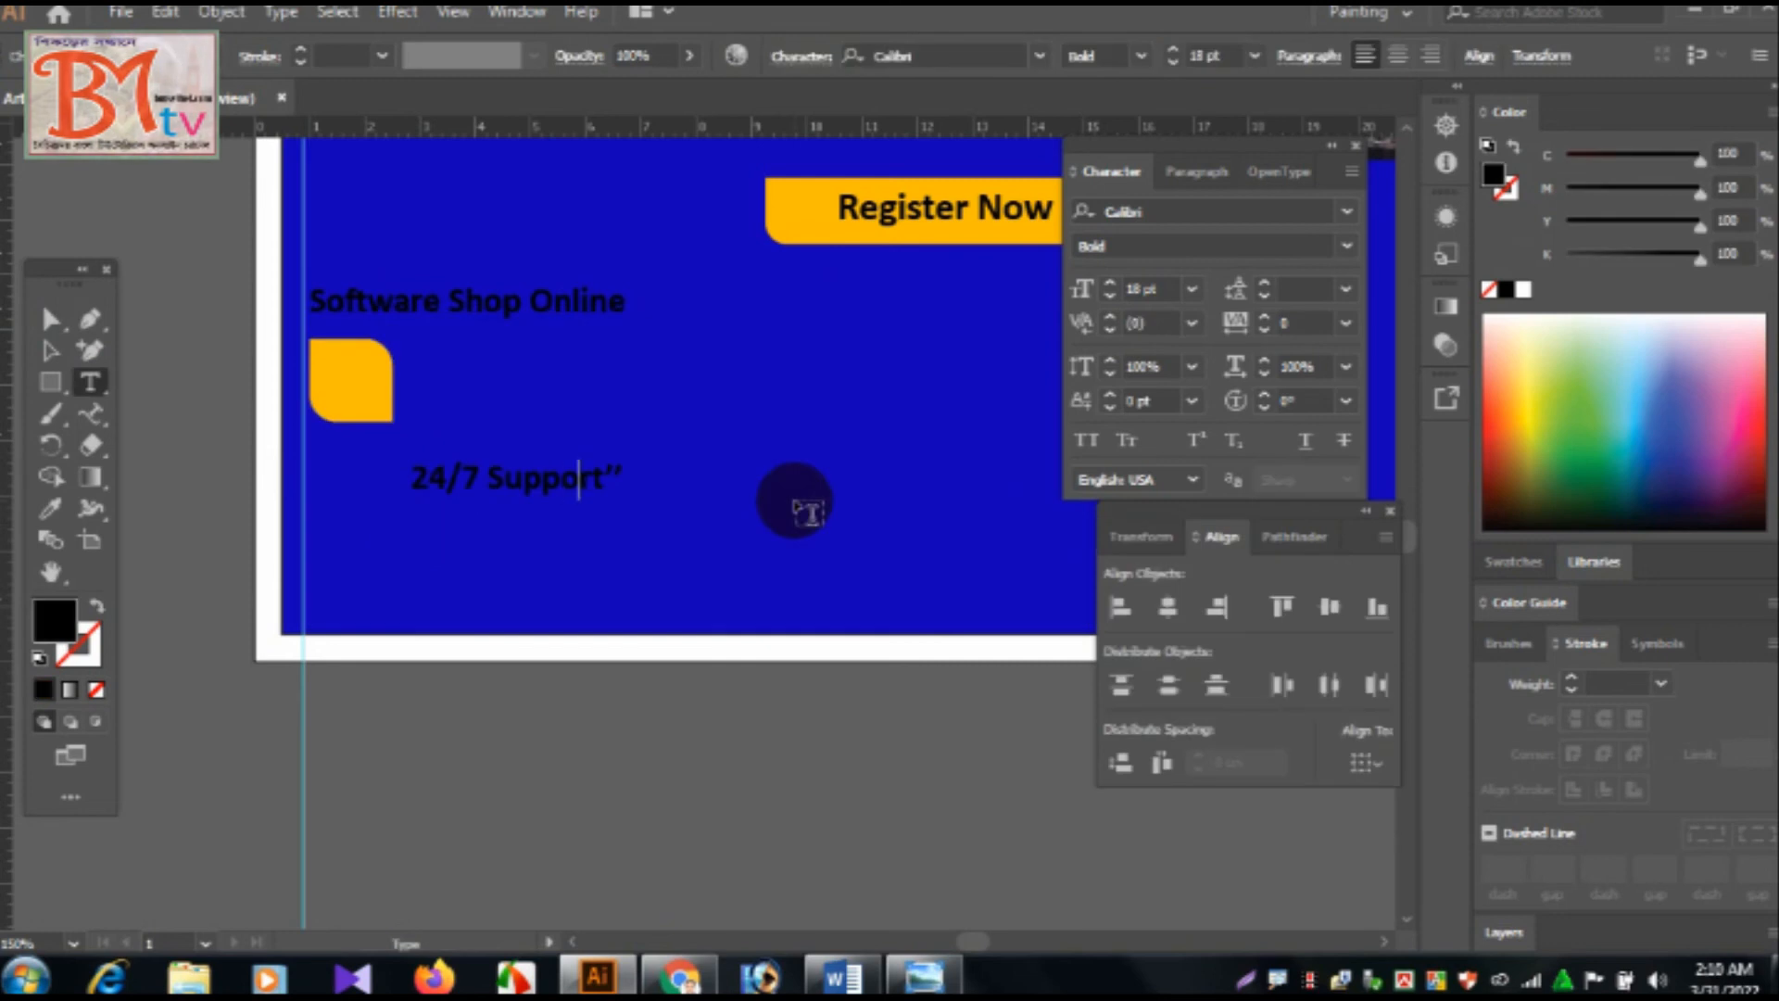
key(BackSpace)
click(53, 352)
click(89, 383)
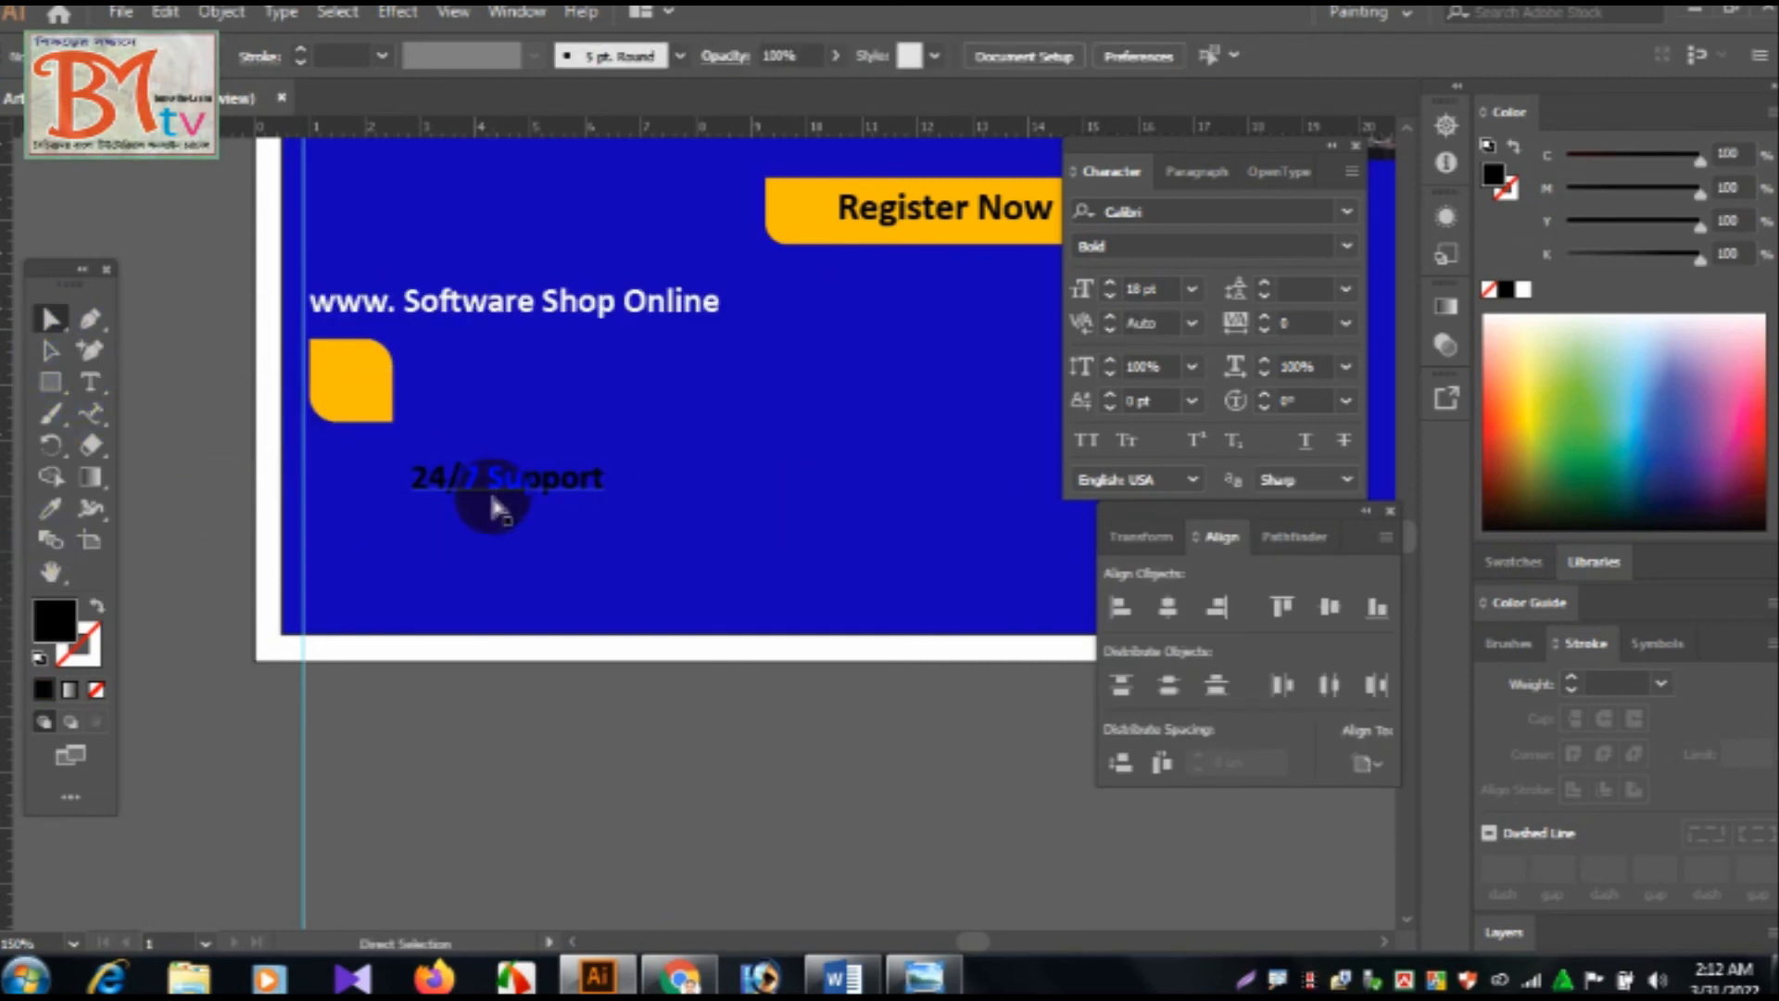
click(524, 479)
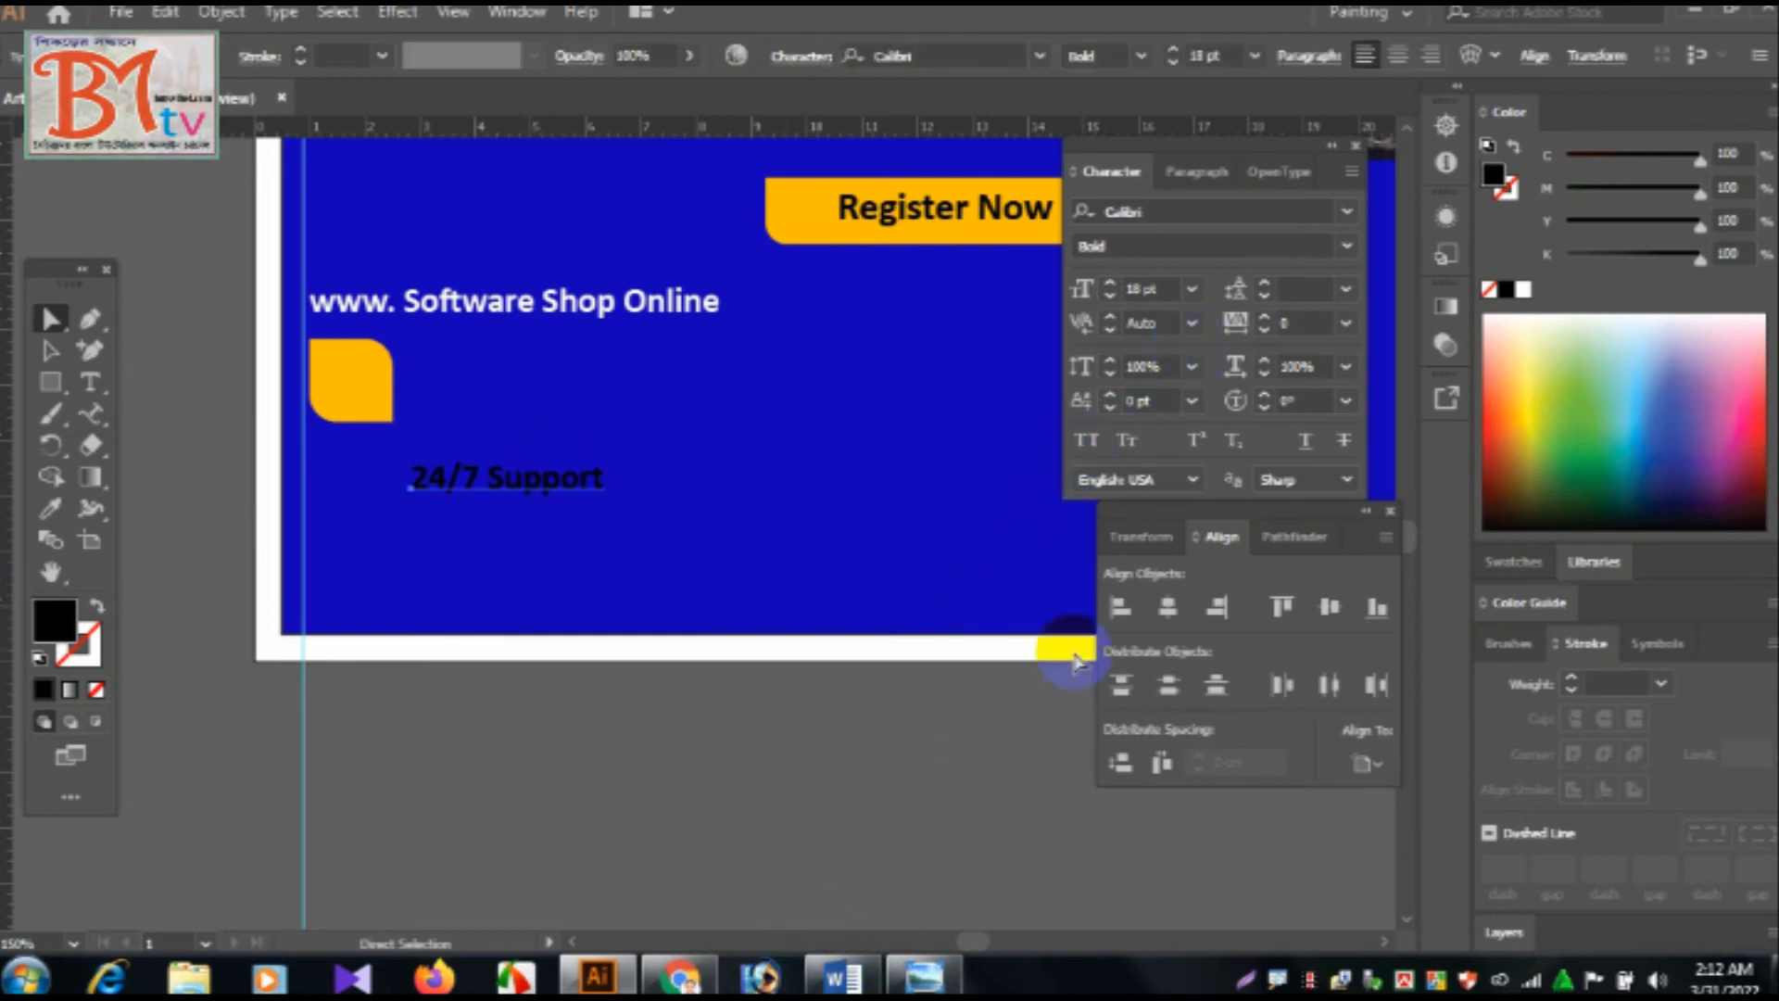
Check the support text's font in Word, set "24/7 Support" to 24 pt, and place it beside the orange square.
click(842, 976)
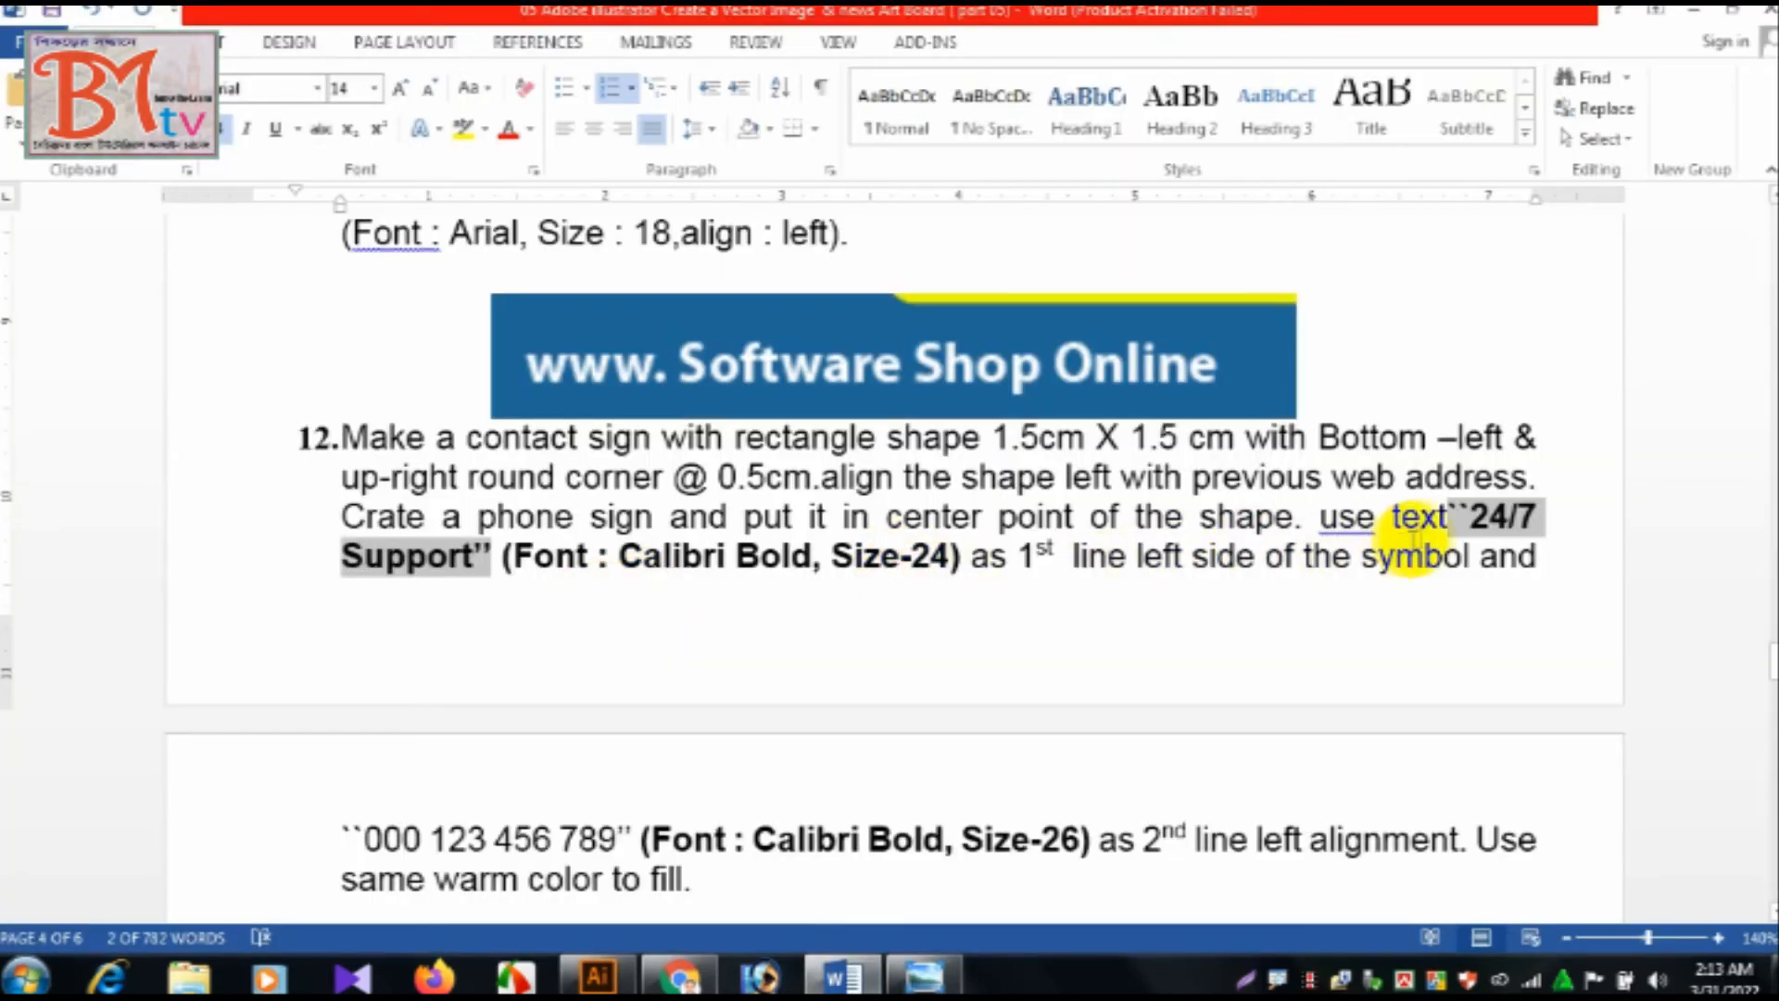
click(701, 556)
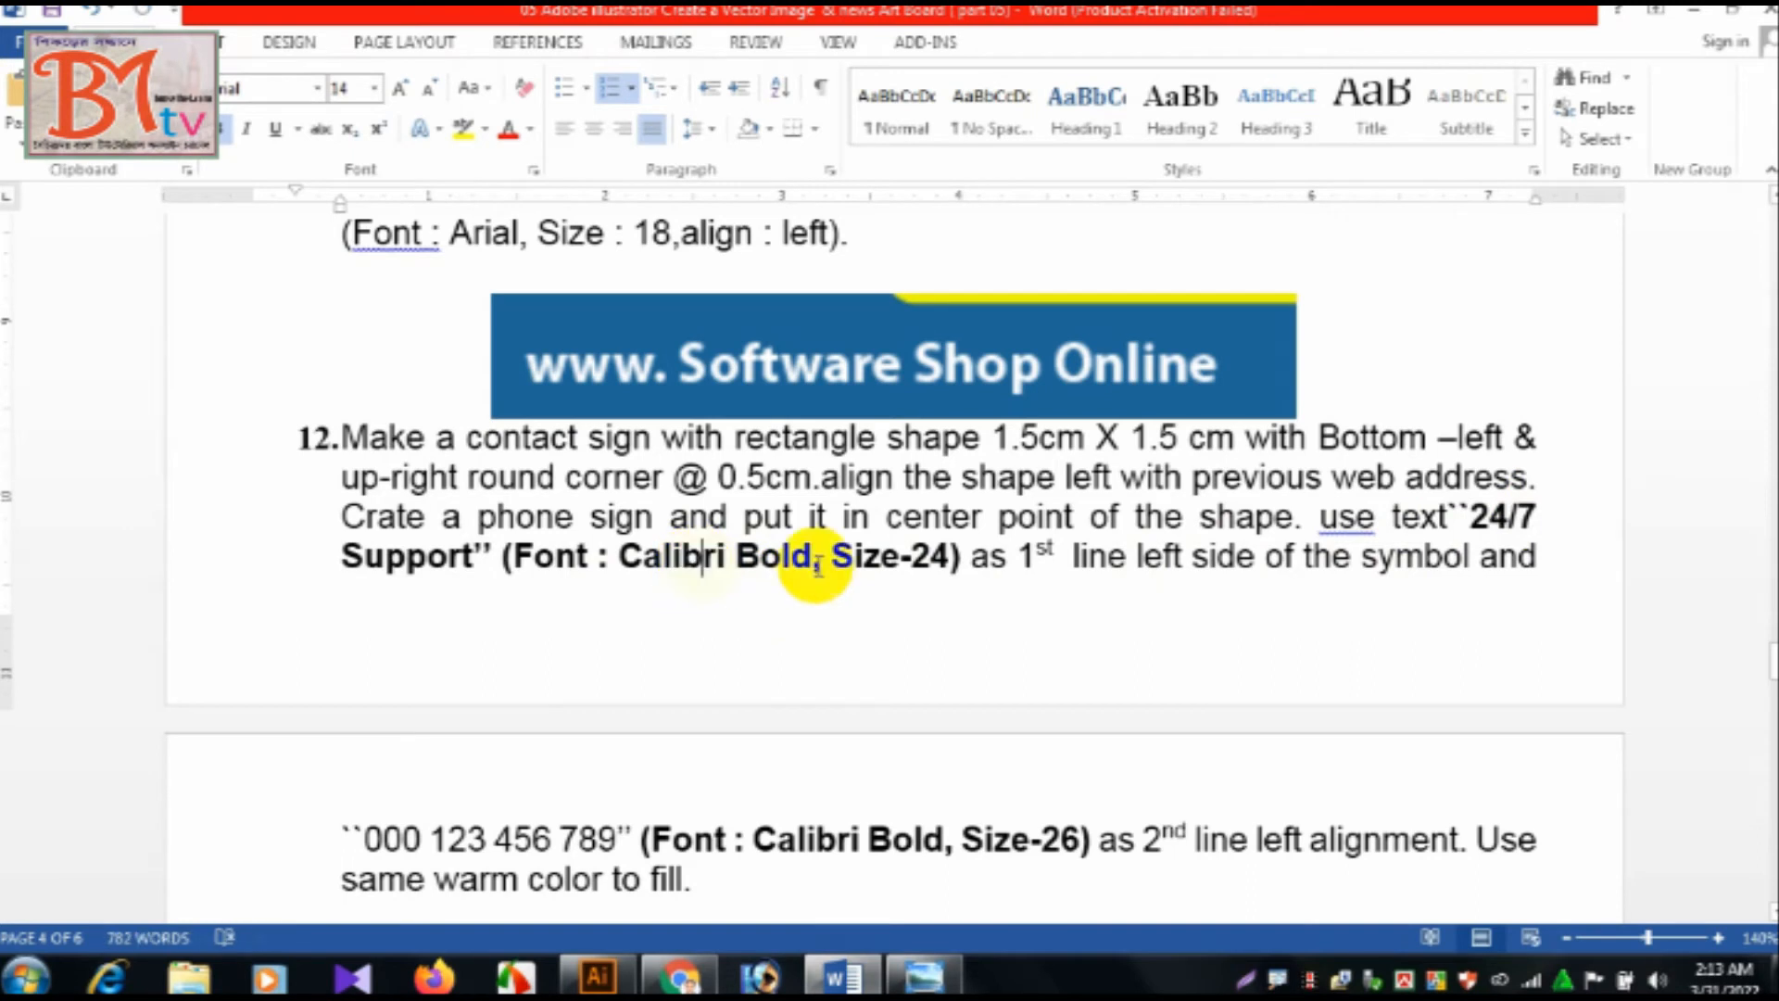
text(24)
key(Return)
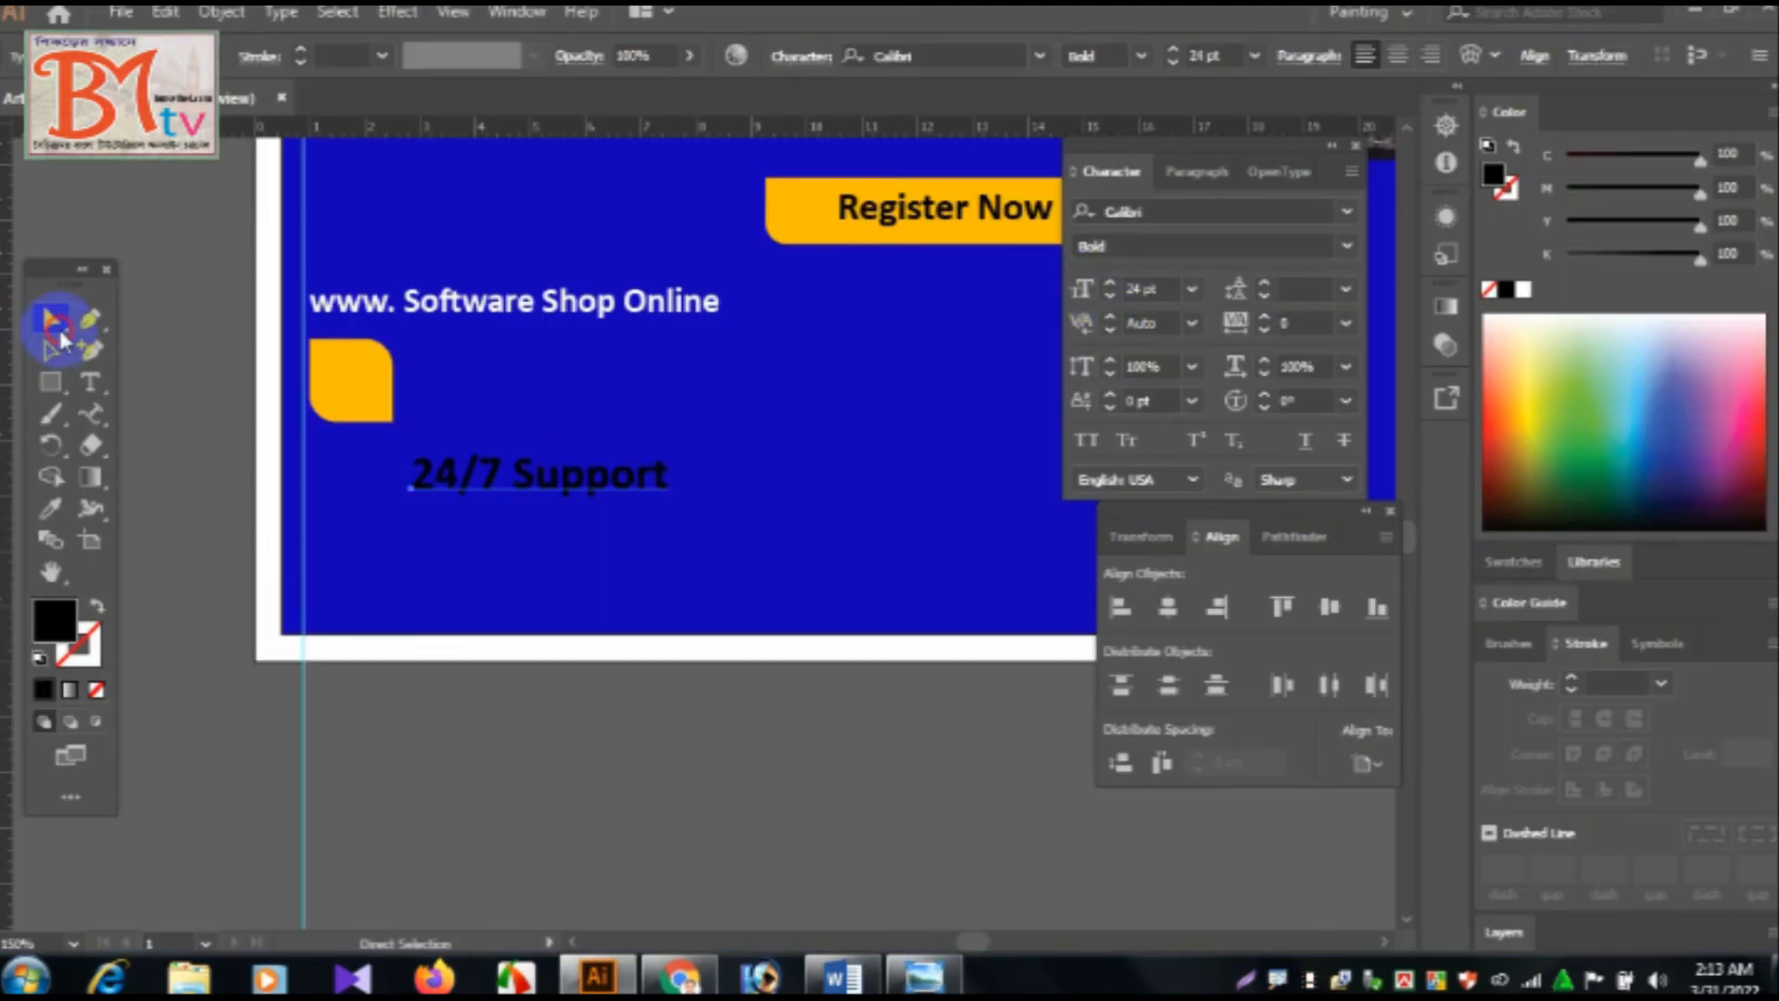
drag(469, 475, 516, 403)
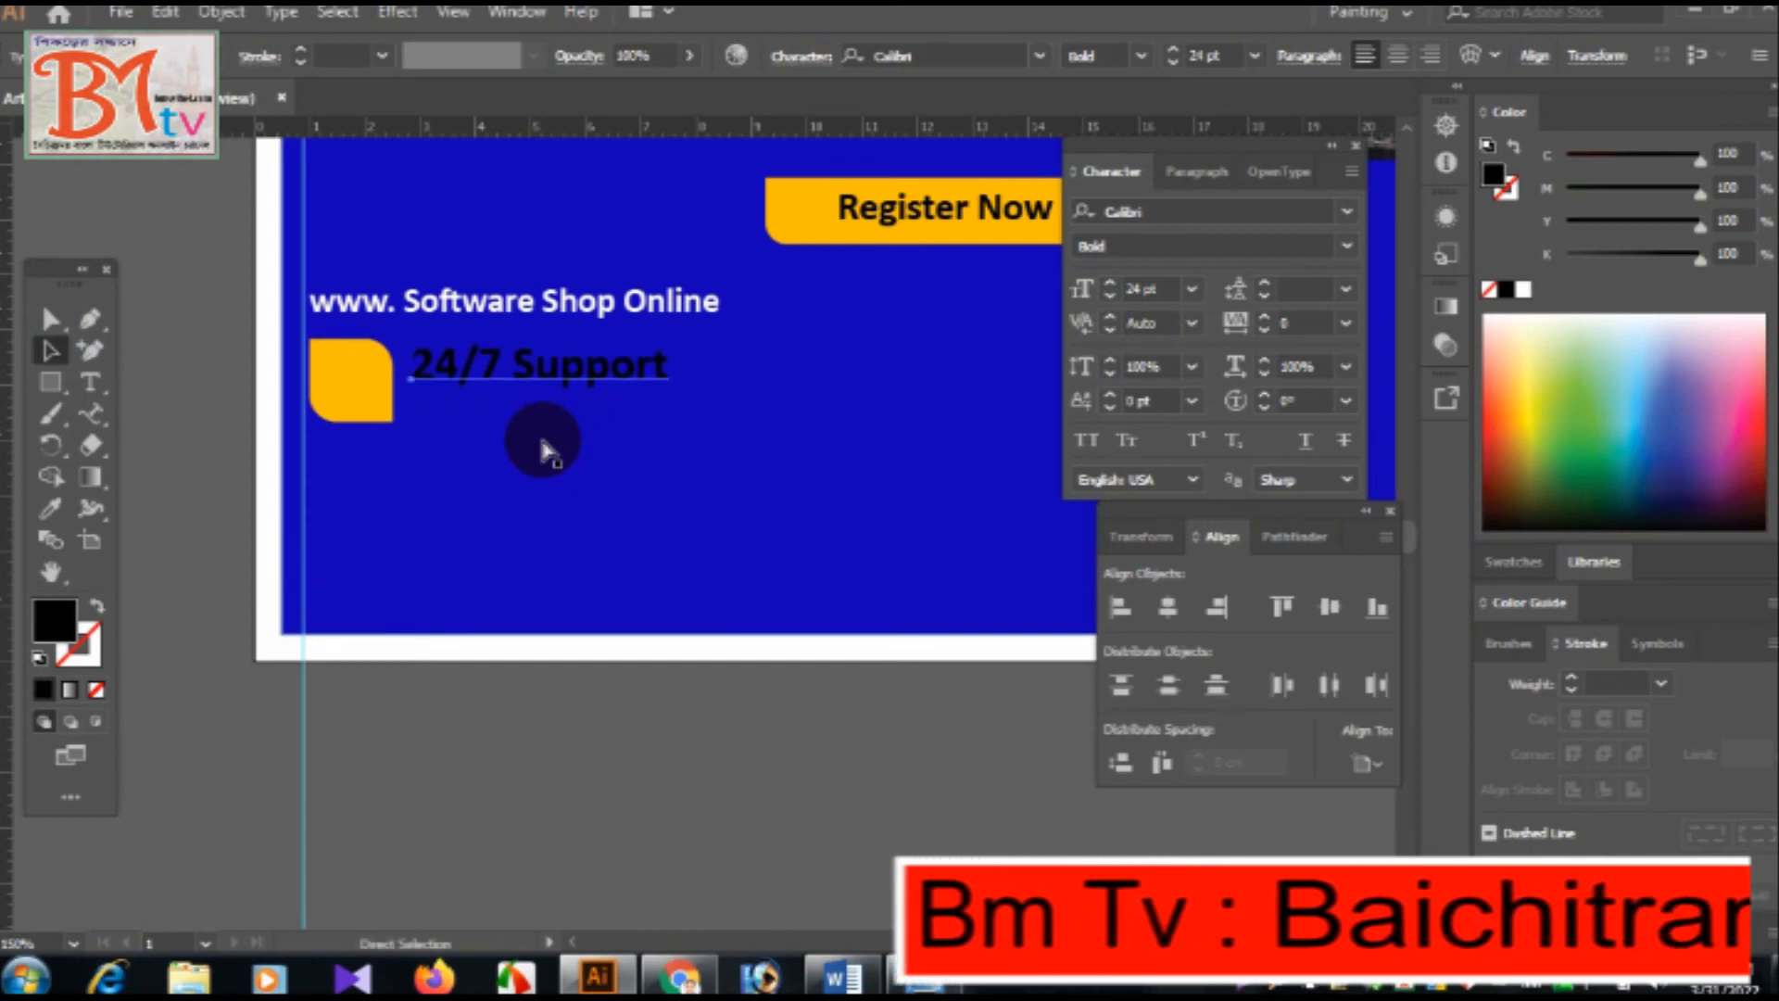
Copy the phone number from instruction 12 in Word and add it as a second line under "24/7 Support" in Illustrator.
click(90, 382)
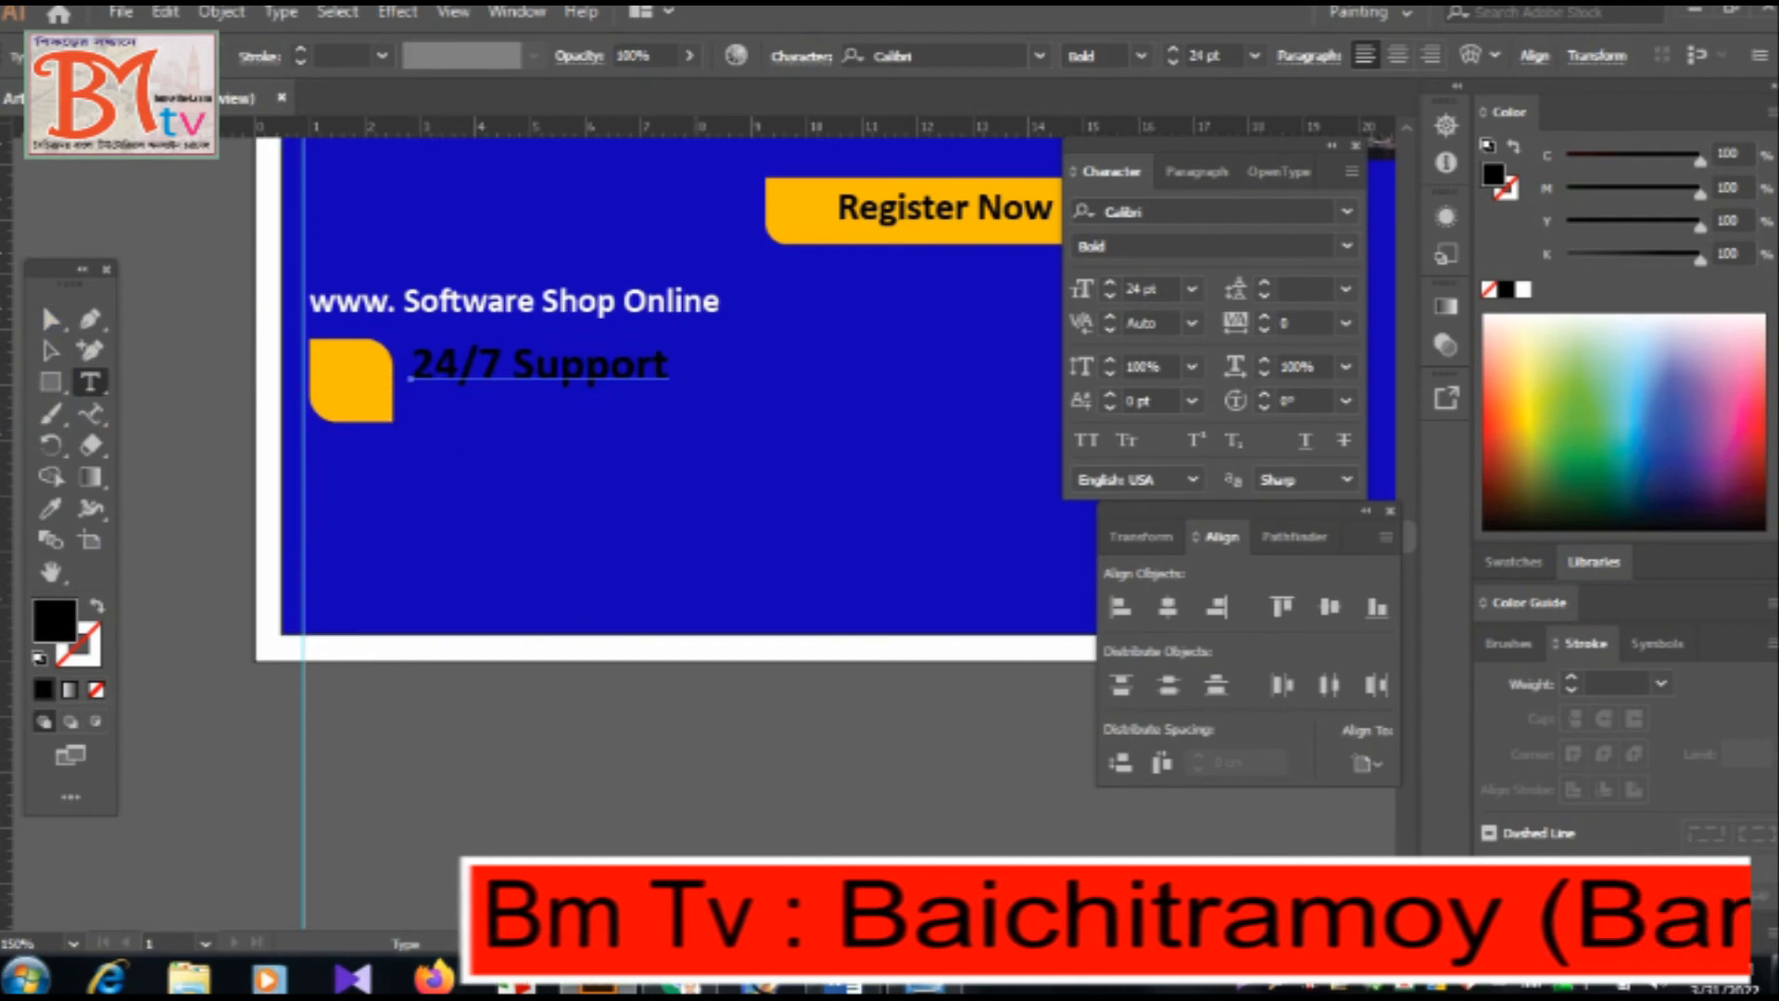
click(831, 988)
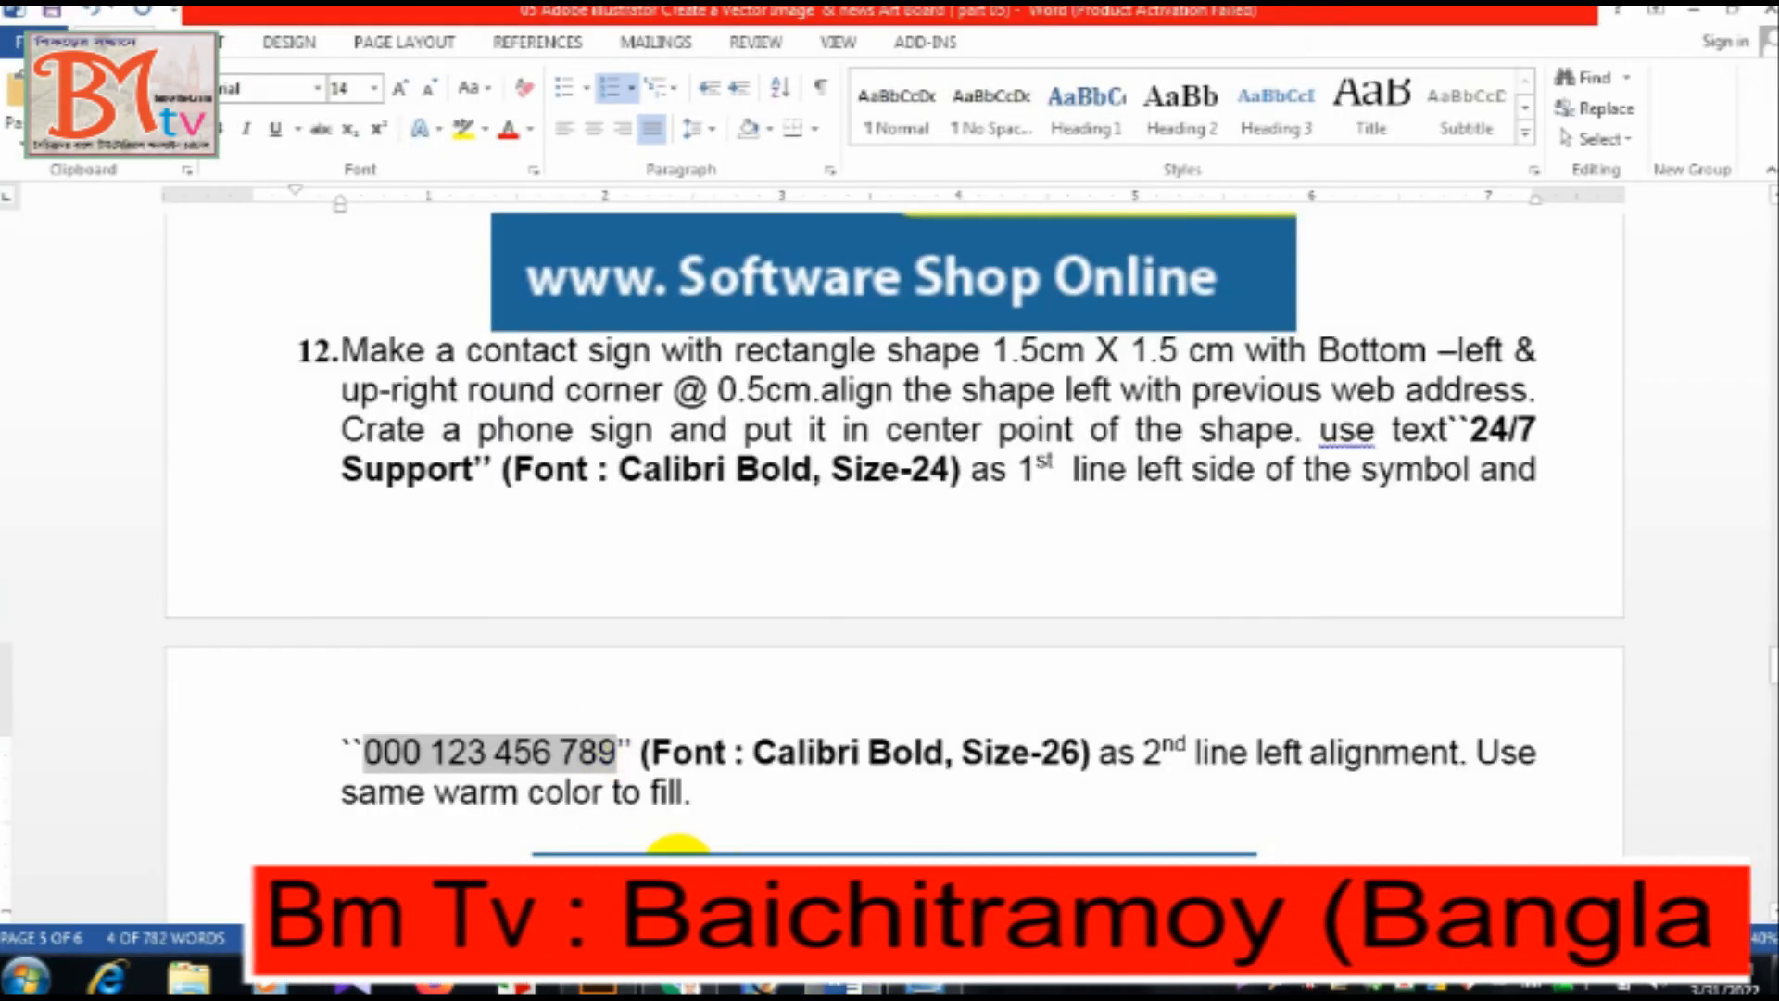
click(579, 990)
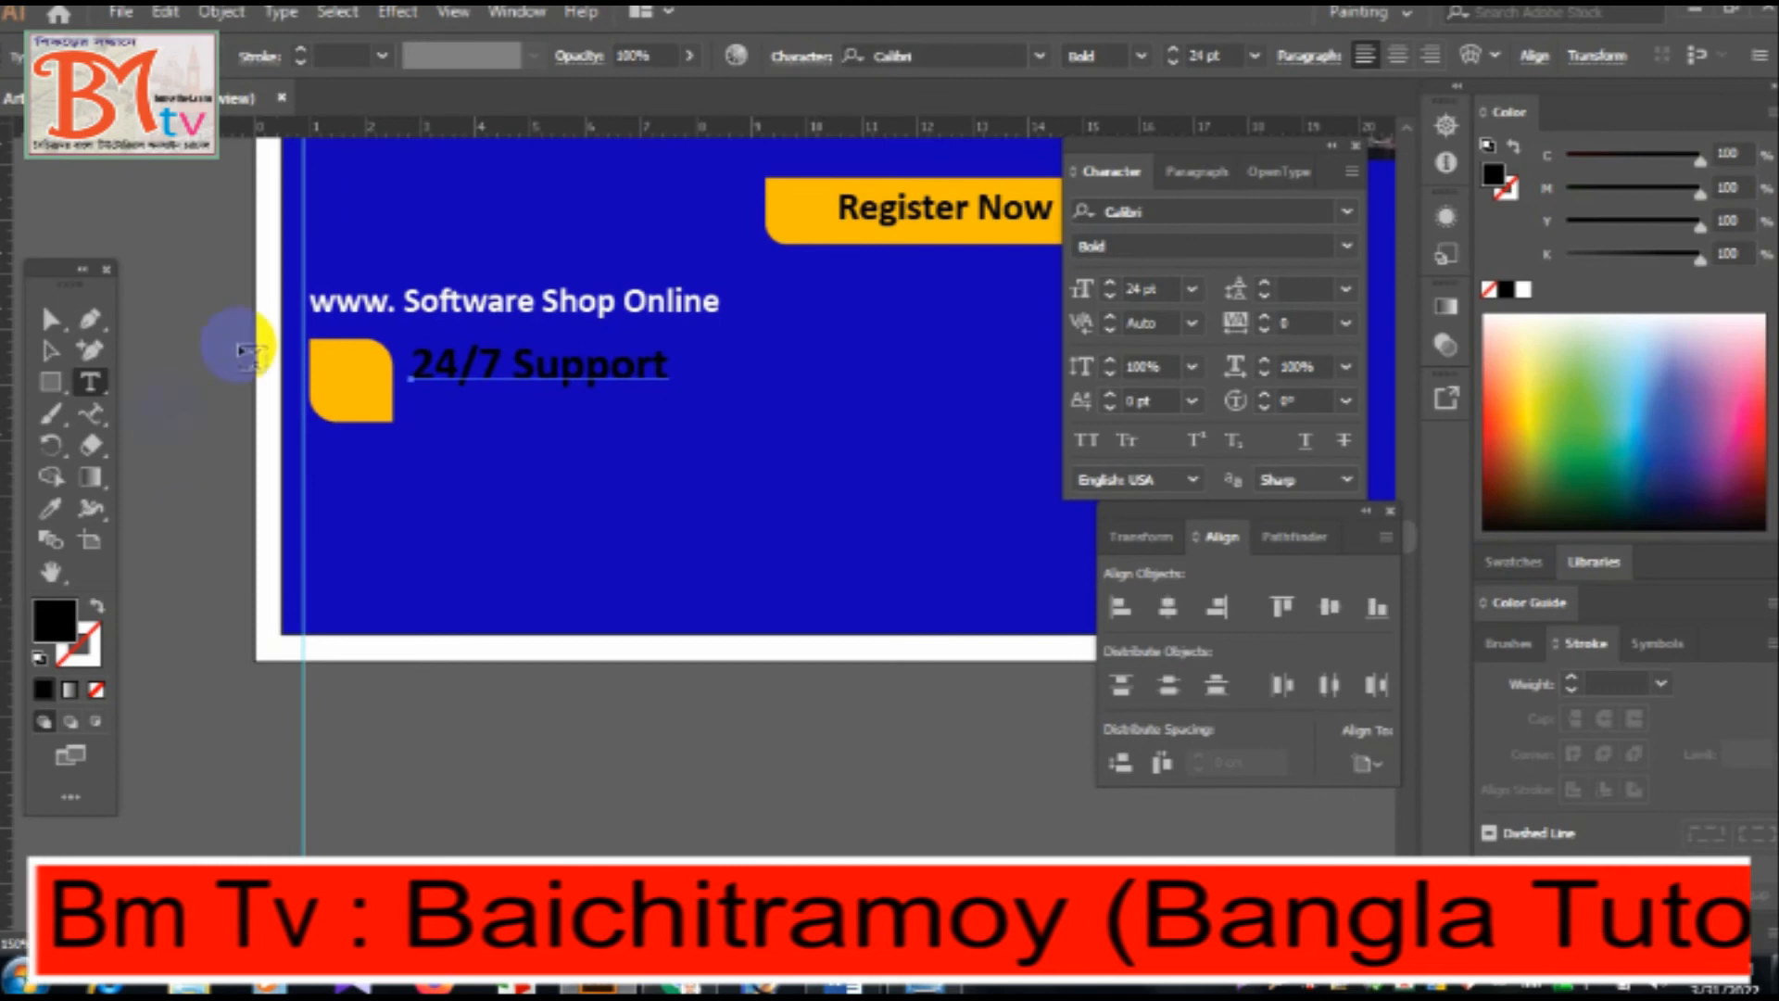
click(90, 382)
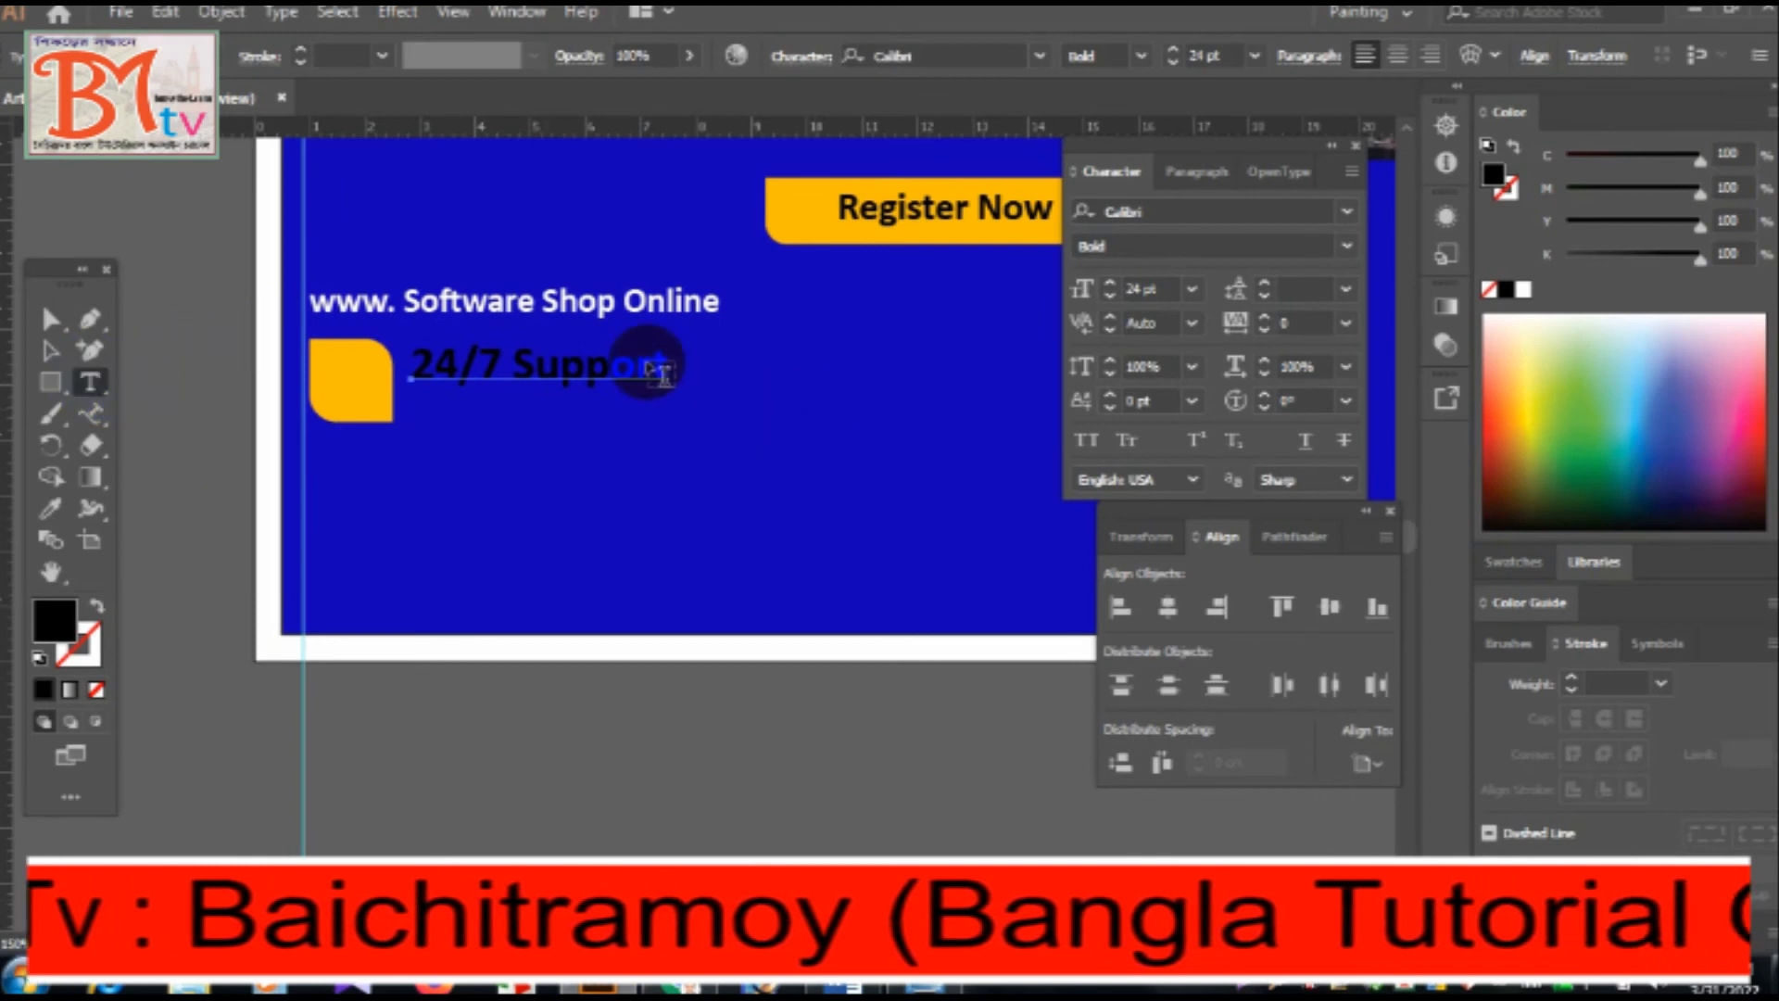
click(669, 370)
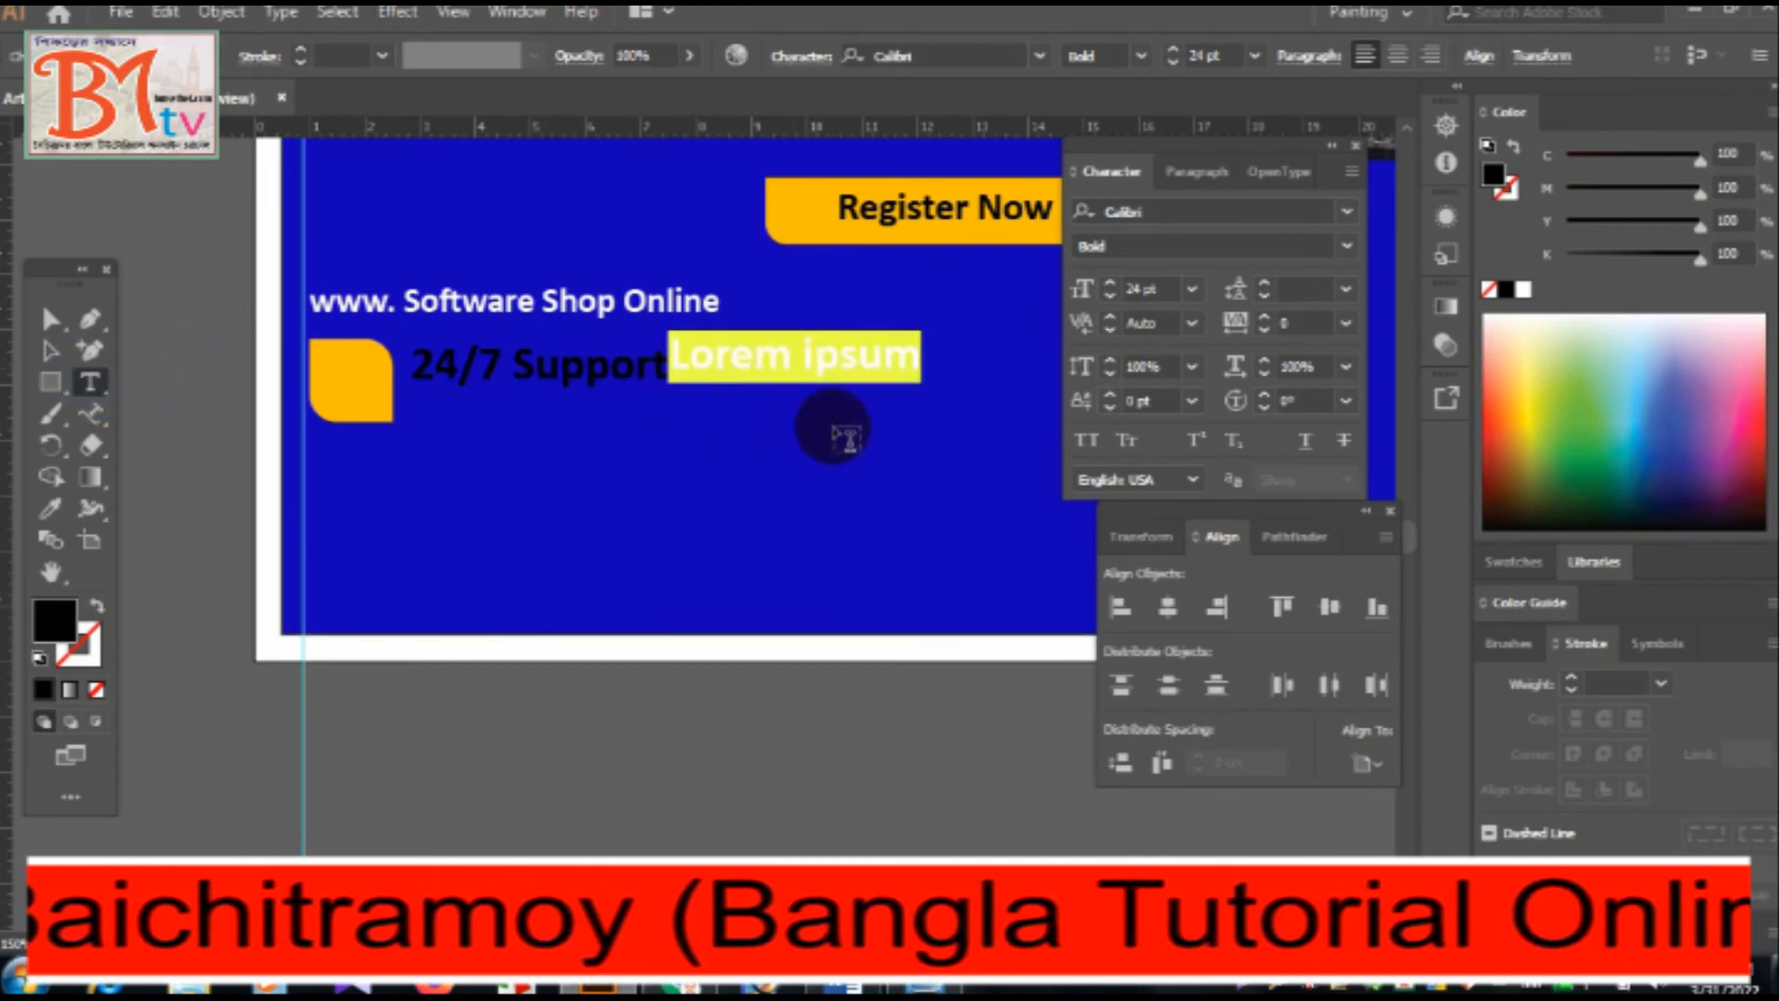
key(BackSpace)
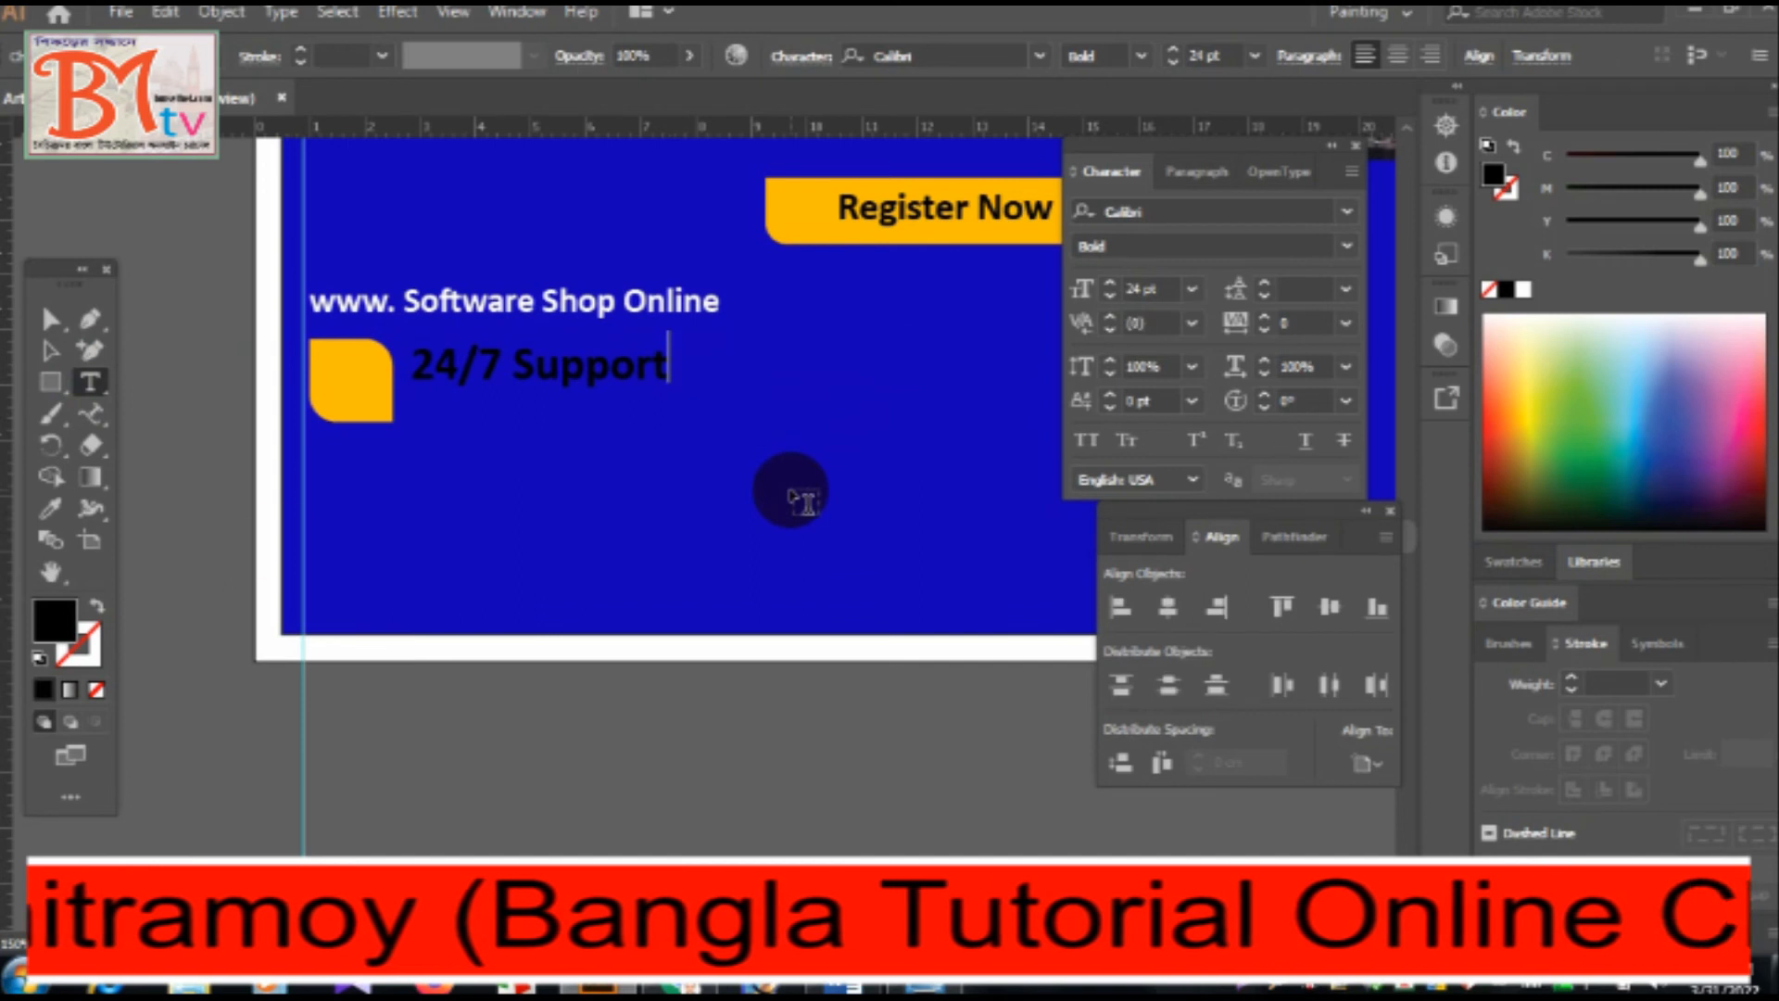
key(Return)
text(000 123 456 789)
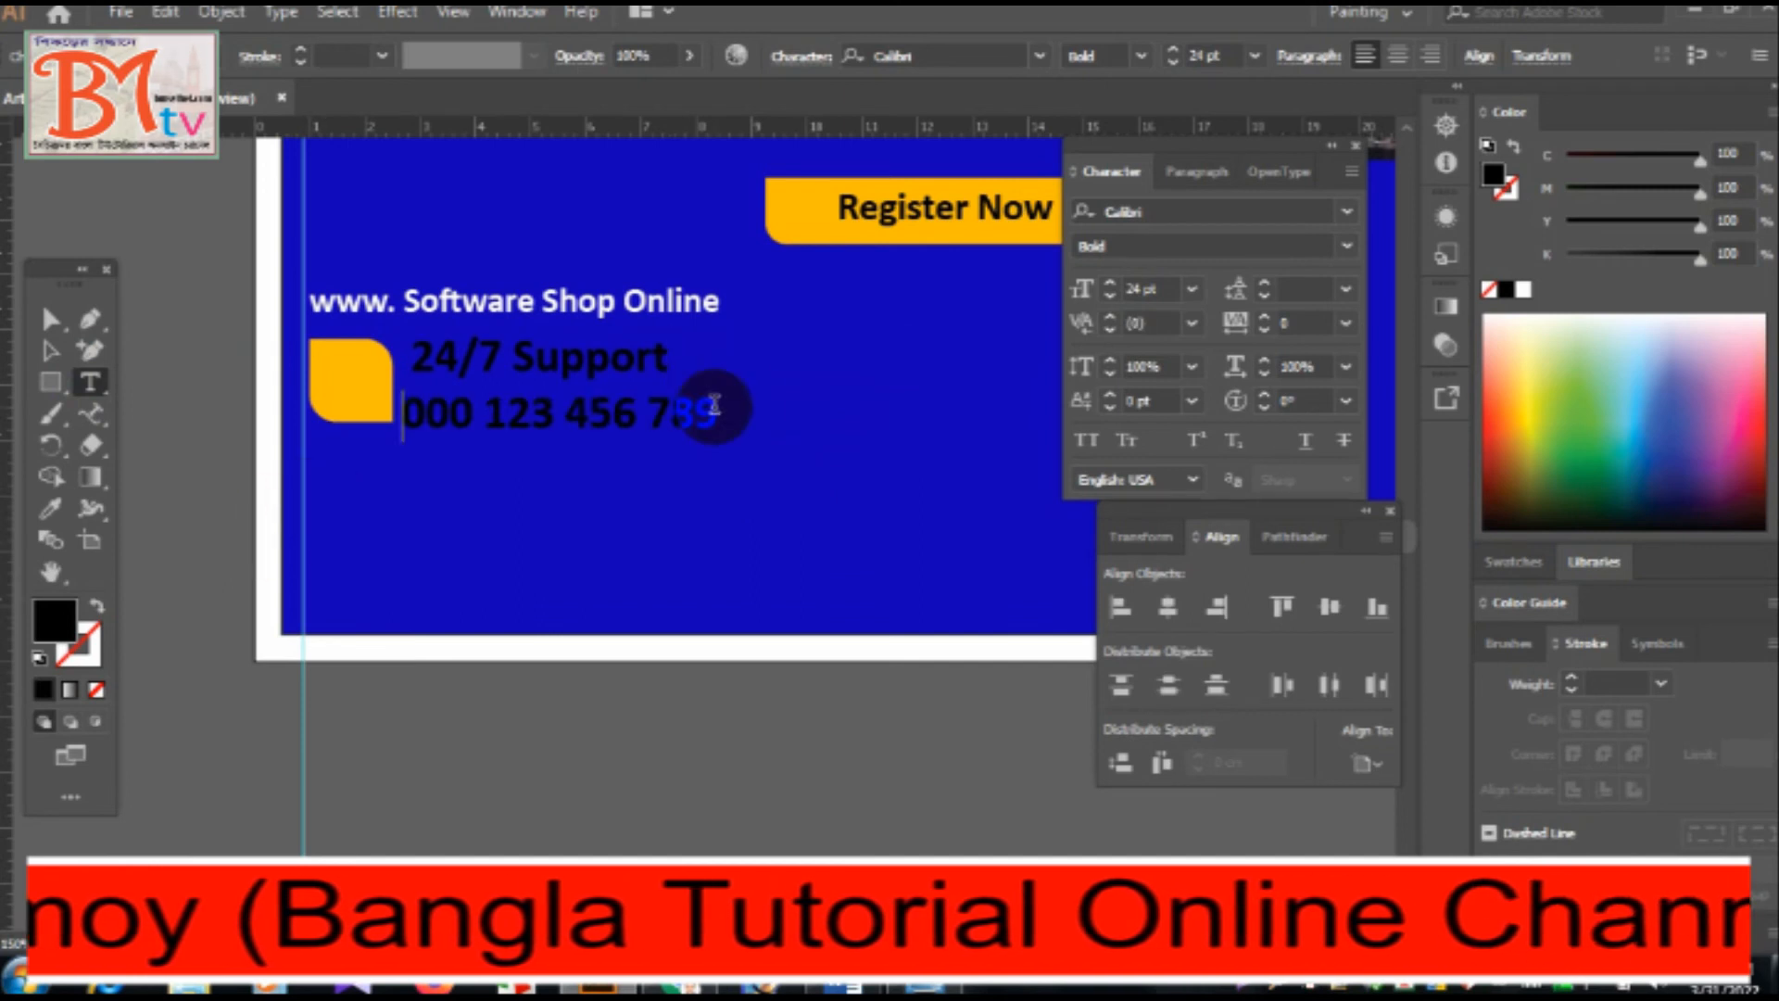
Set the phone number line to 26 pt following Word and recolour both contact lines with the orange sampled from the square.
key(alt+Tab)
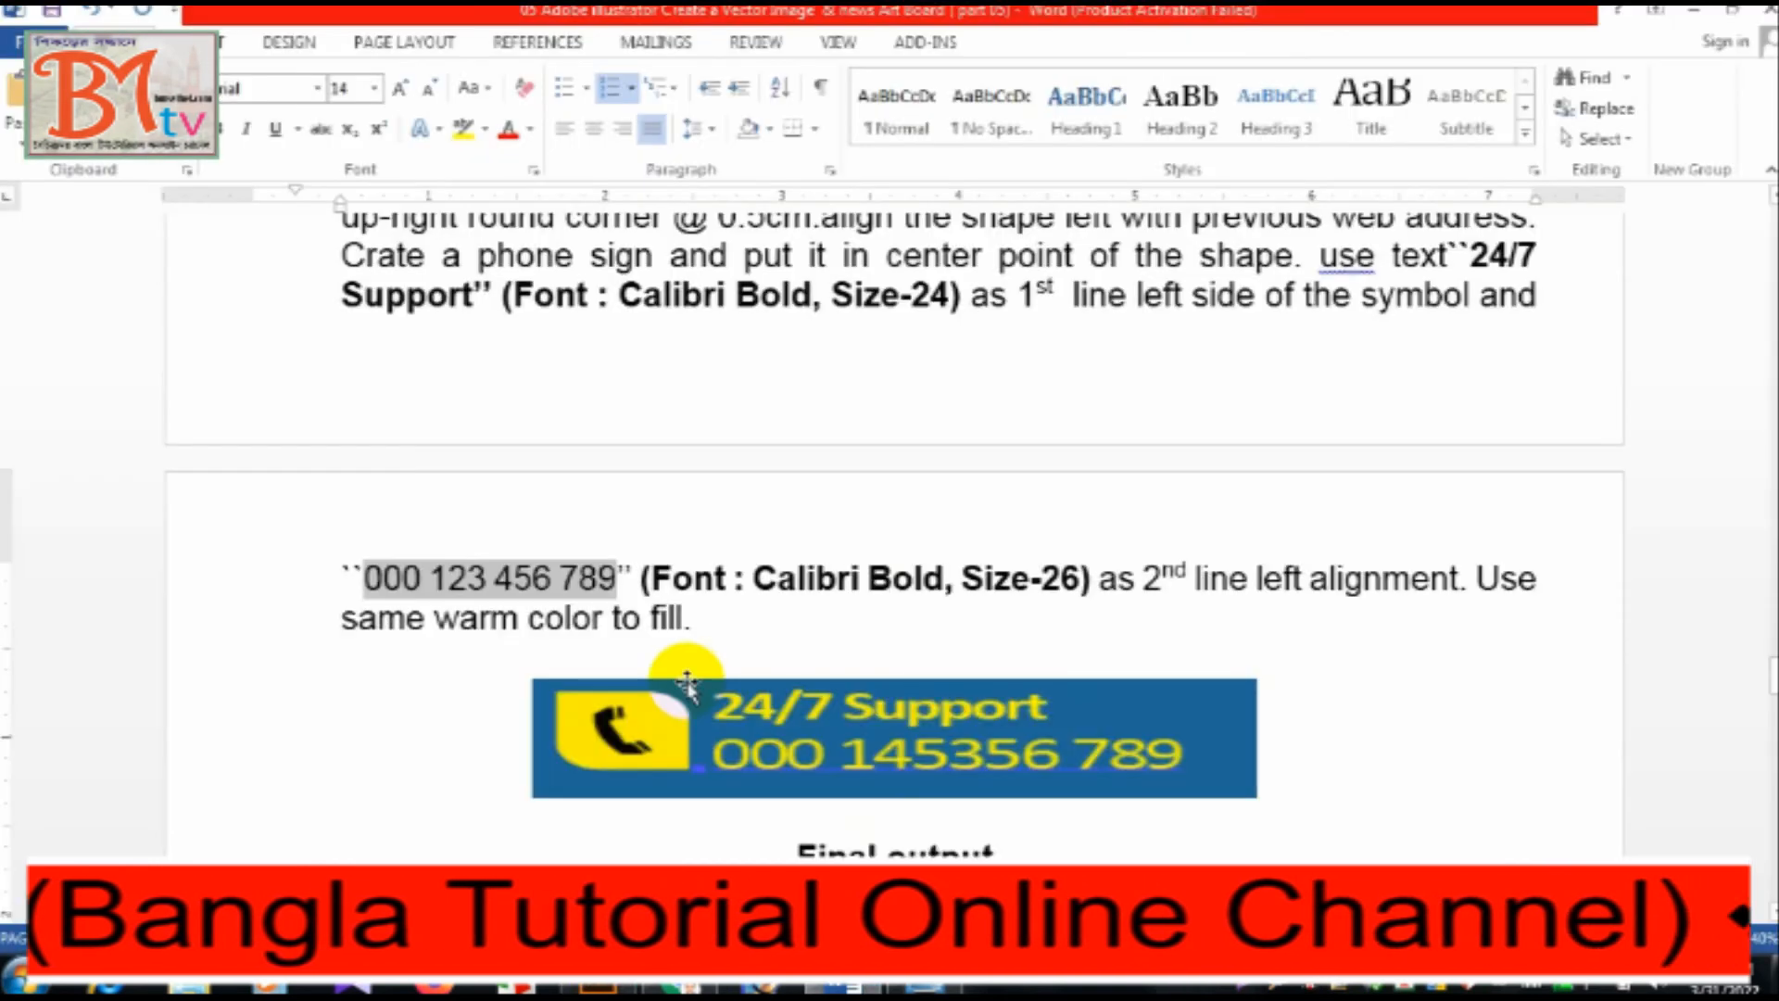
key(alt+Tab)
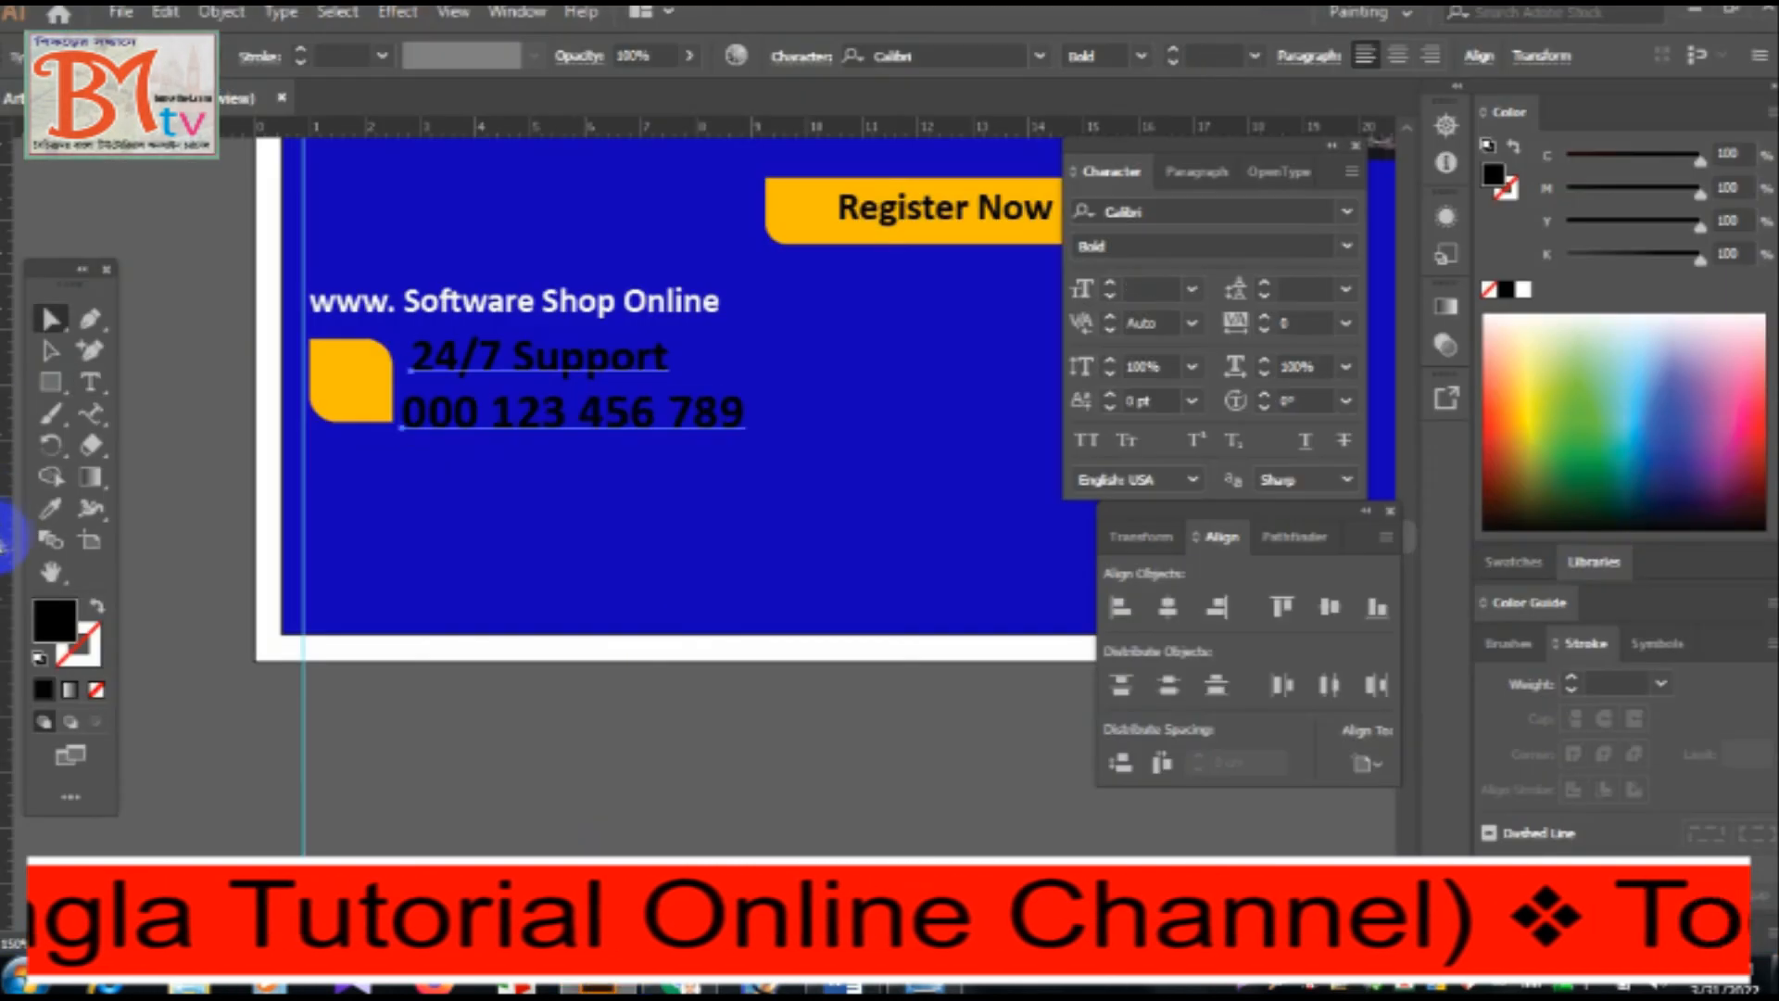
click(48, 512)
click(352, 378)
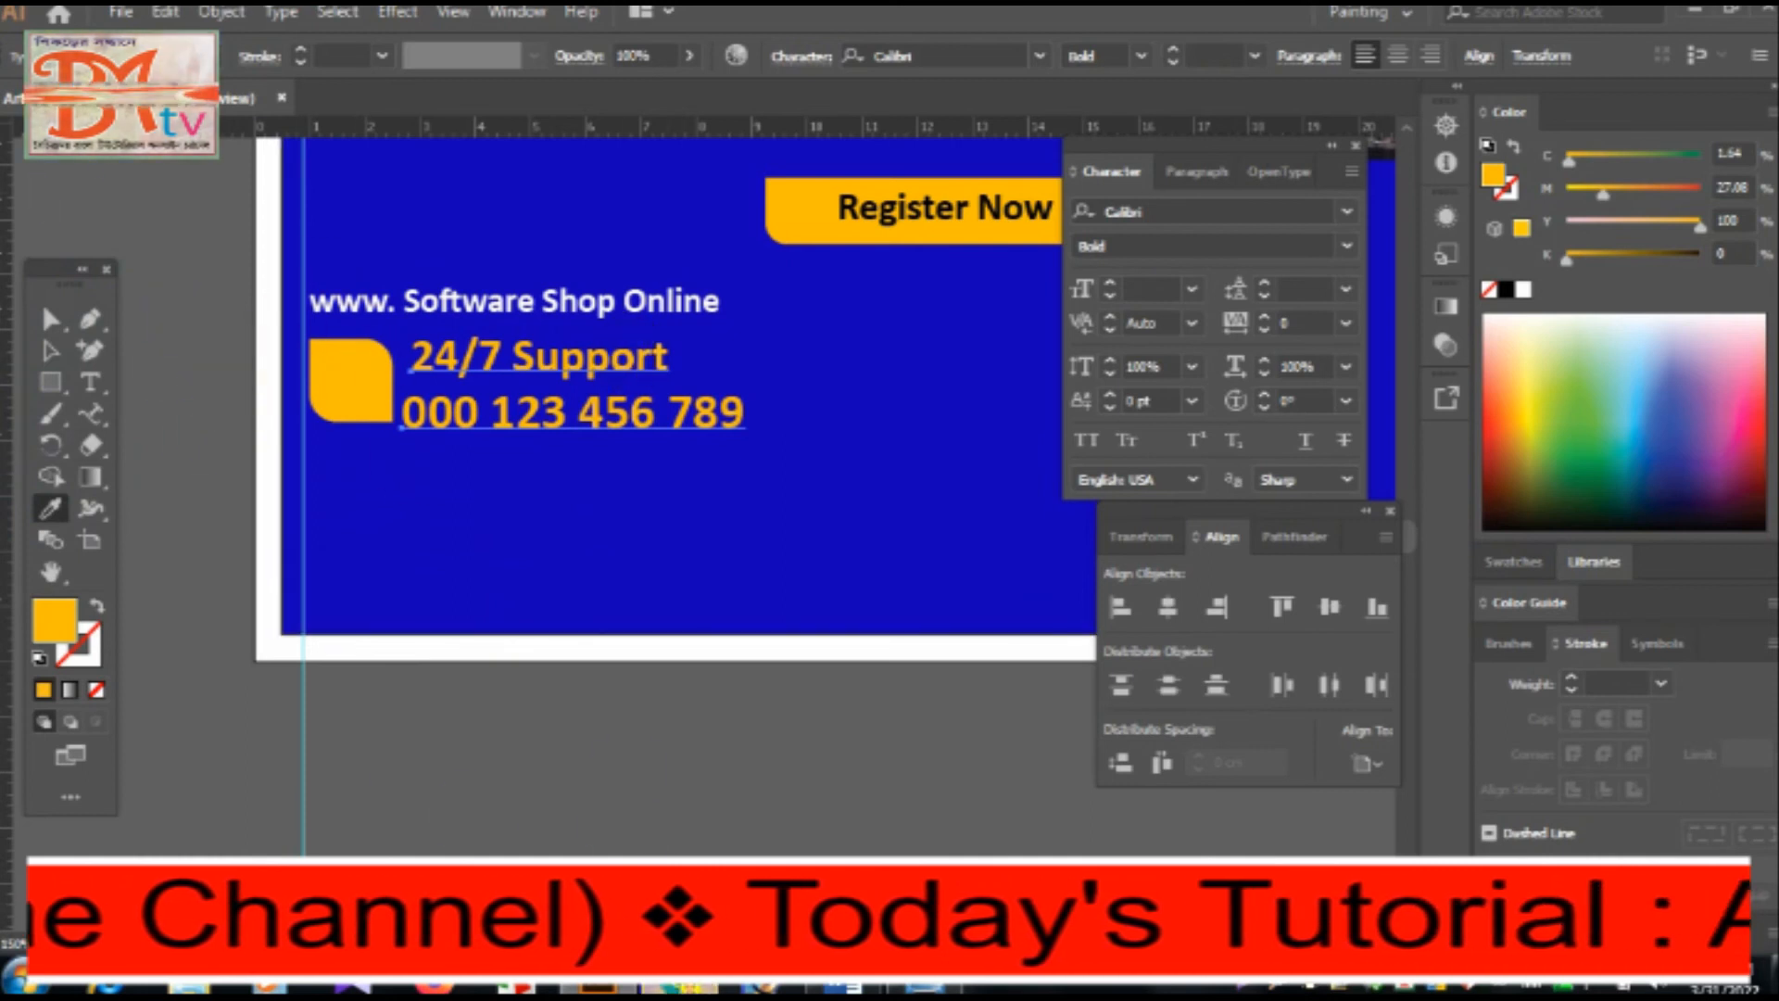
Bring a black telephone handset icon into the design, scale it down, and place it on the orange rounded square.
click(682, 988)
scroll(481, 570, up, 3)
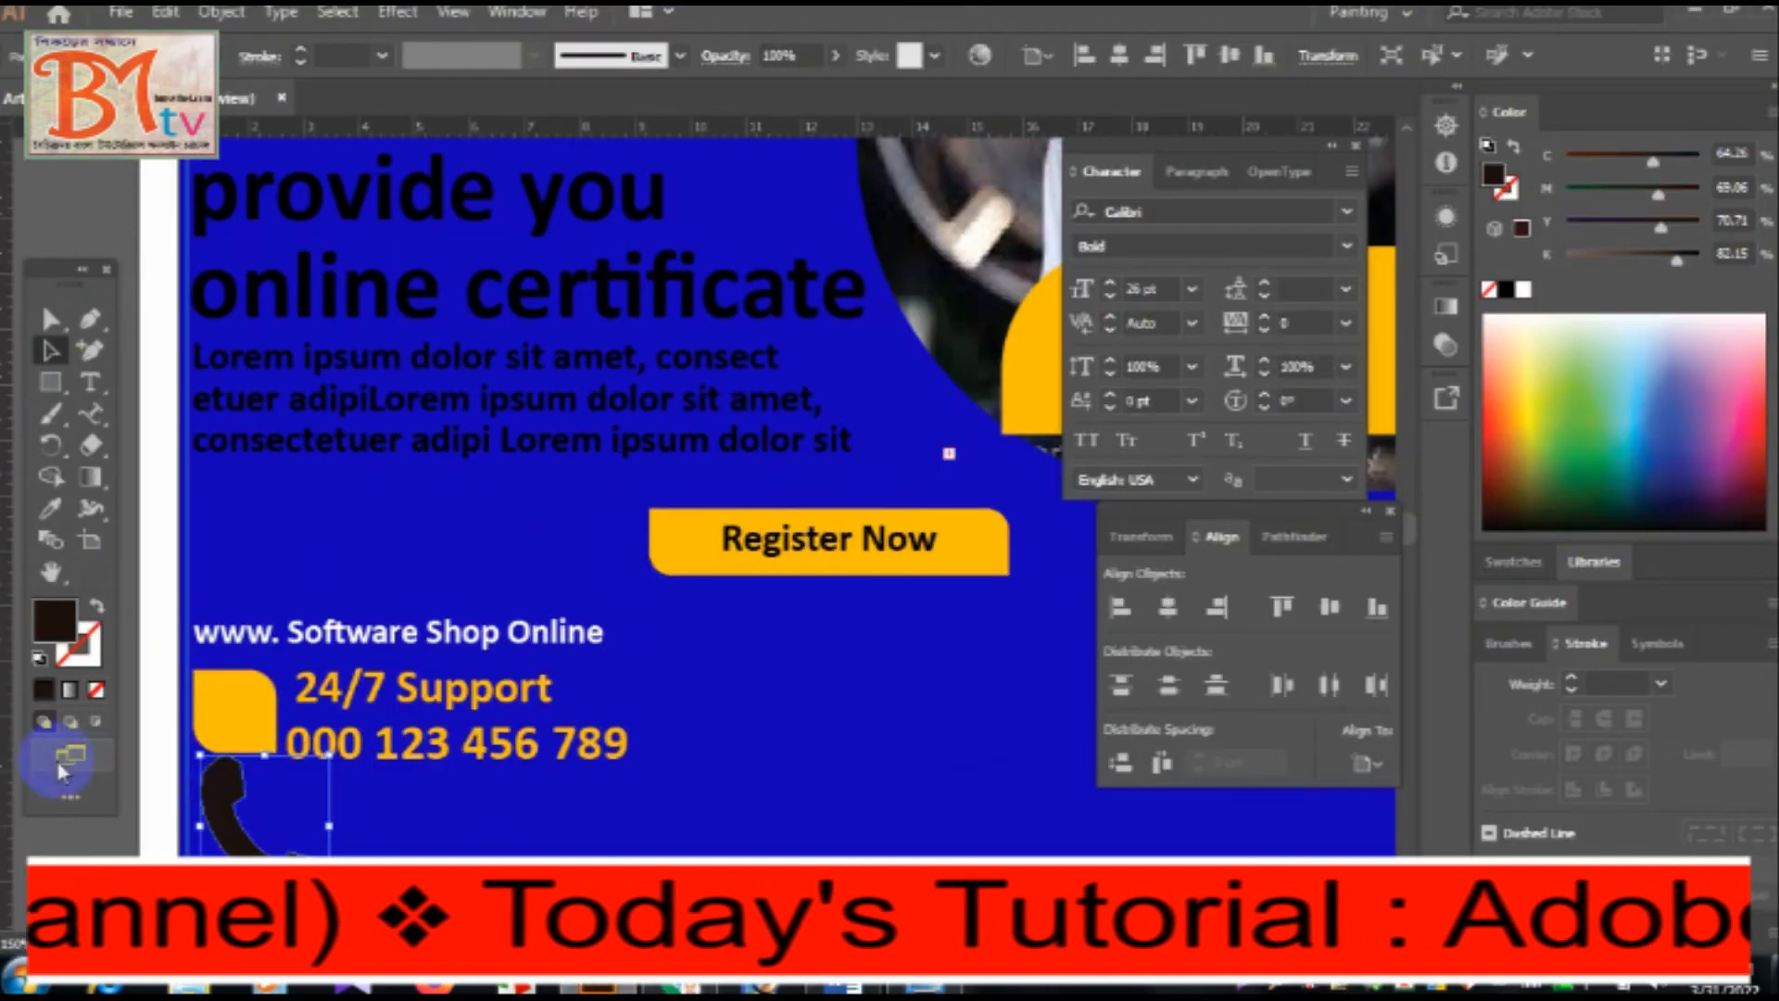
drag(65, 760, 236, 764)
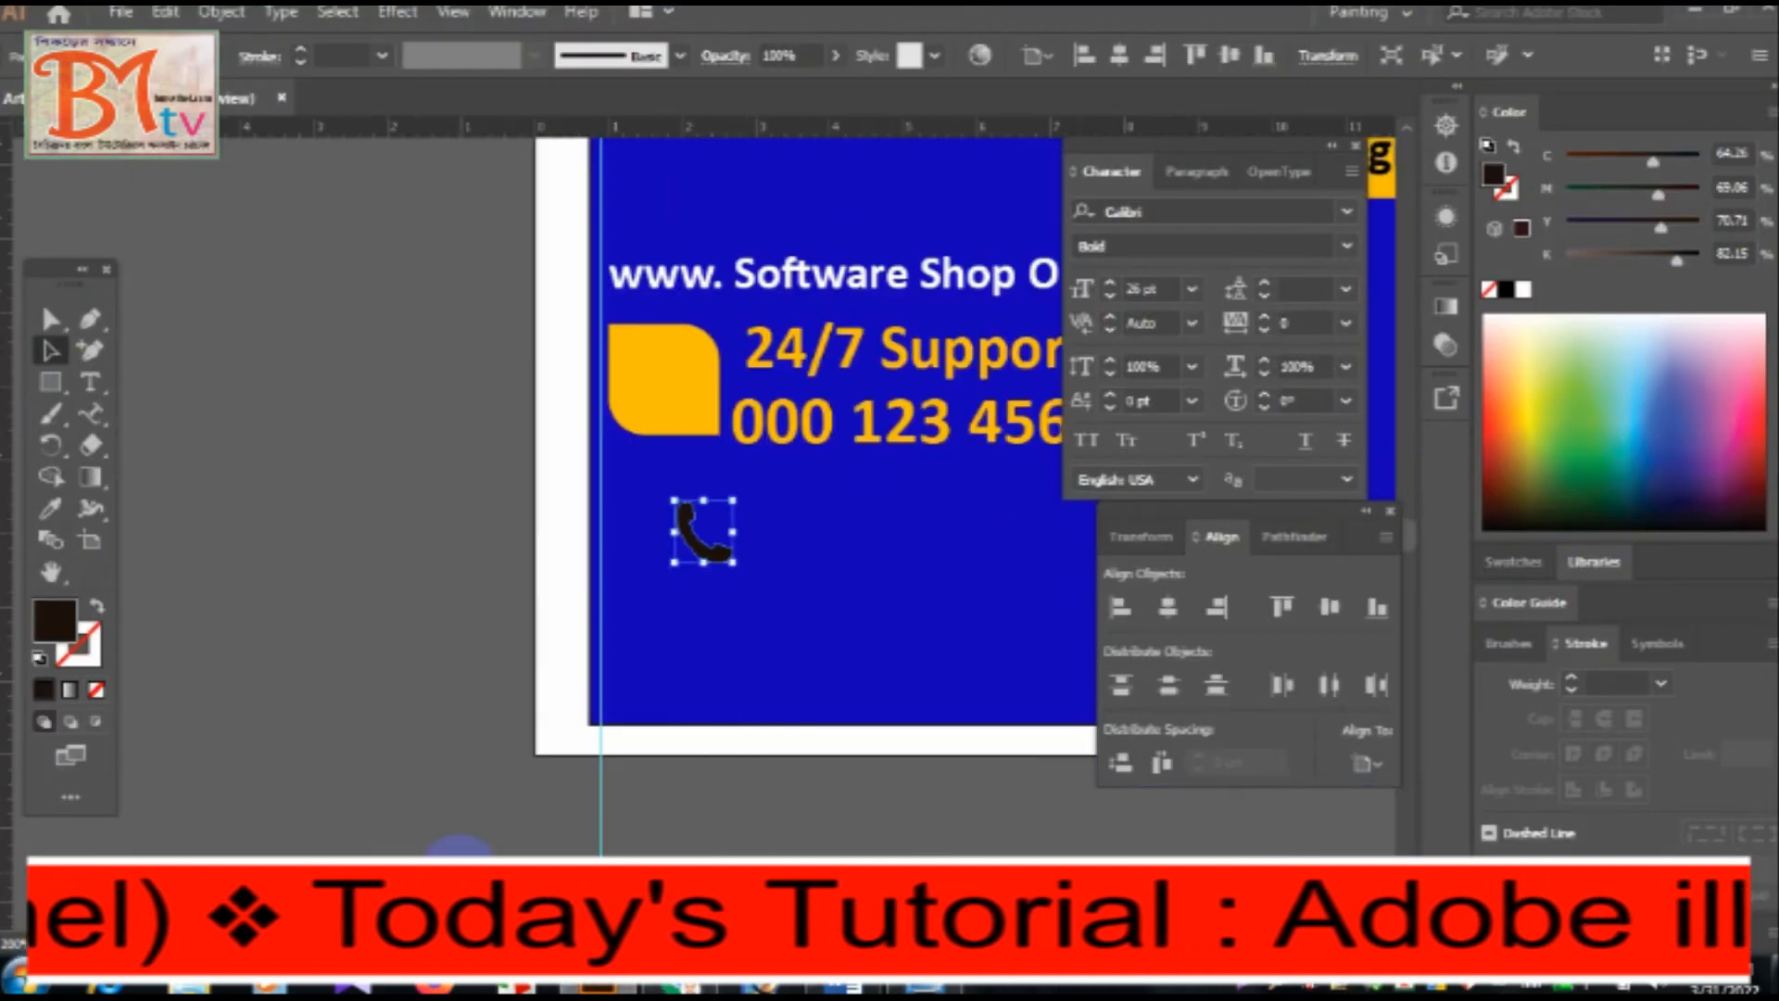
drag(702, 530, 639, 378)
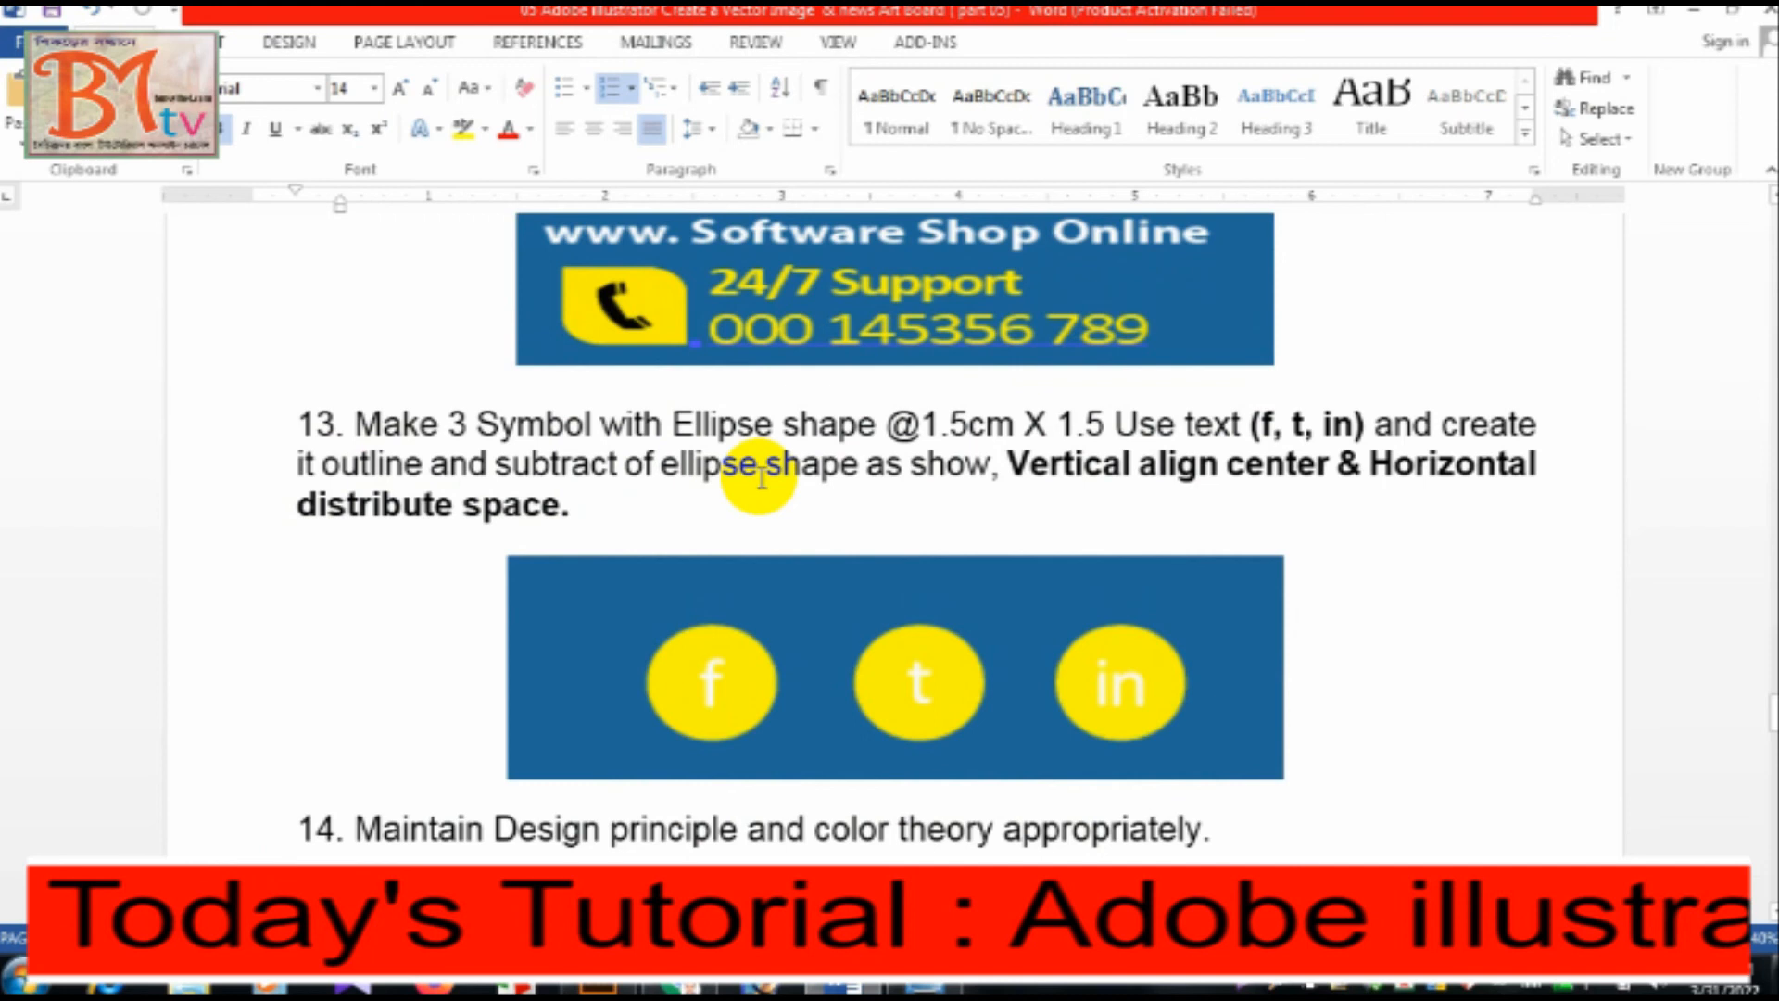
Examine instruction 13 in Word for the size, text and alignment of the three ellipse symbols.
drag(598, 633, 750, 741)
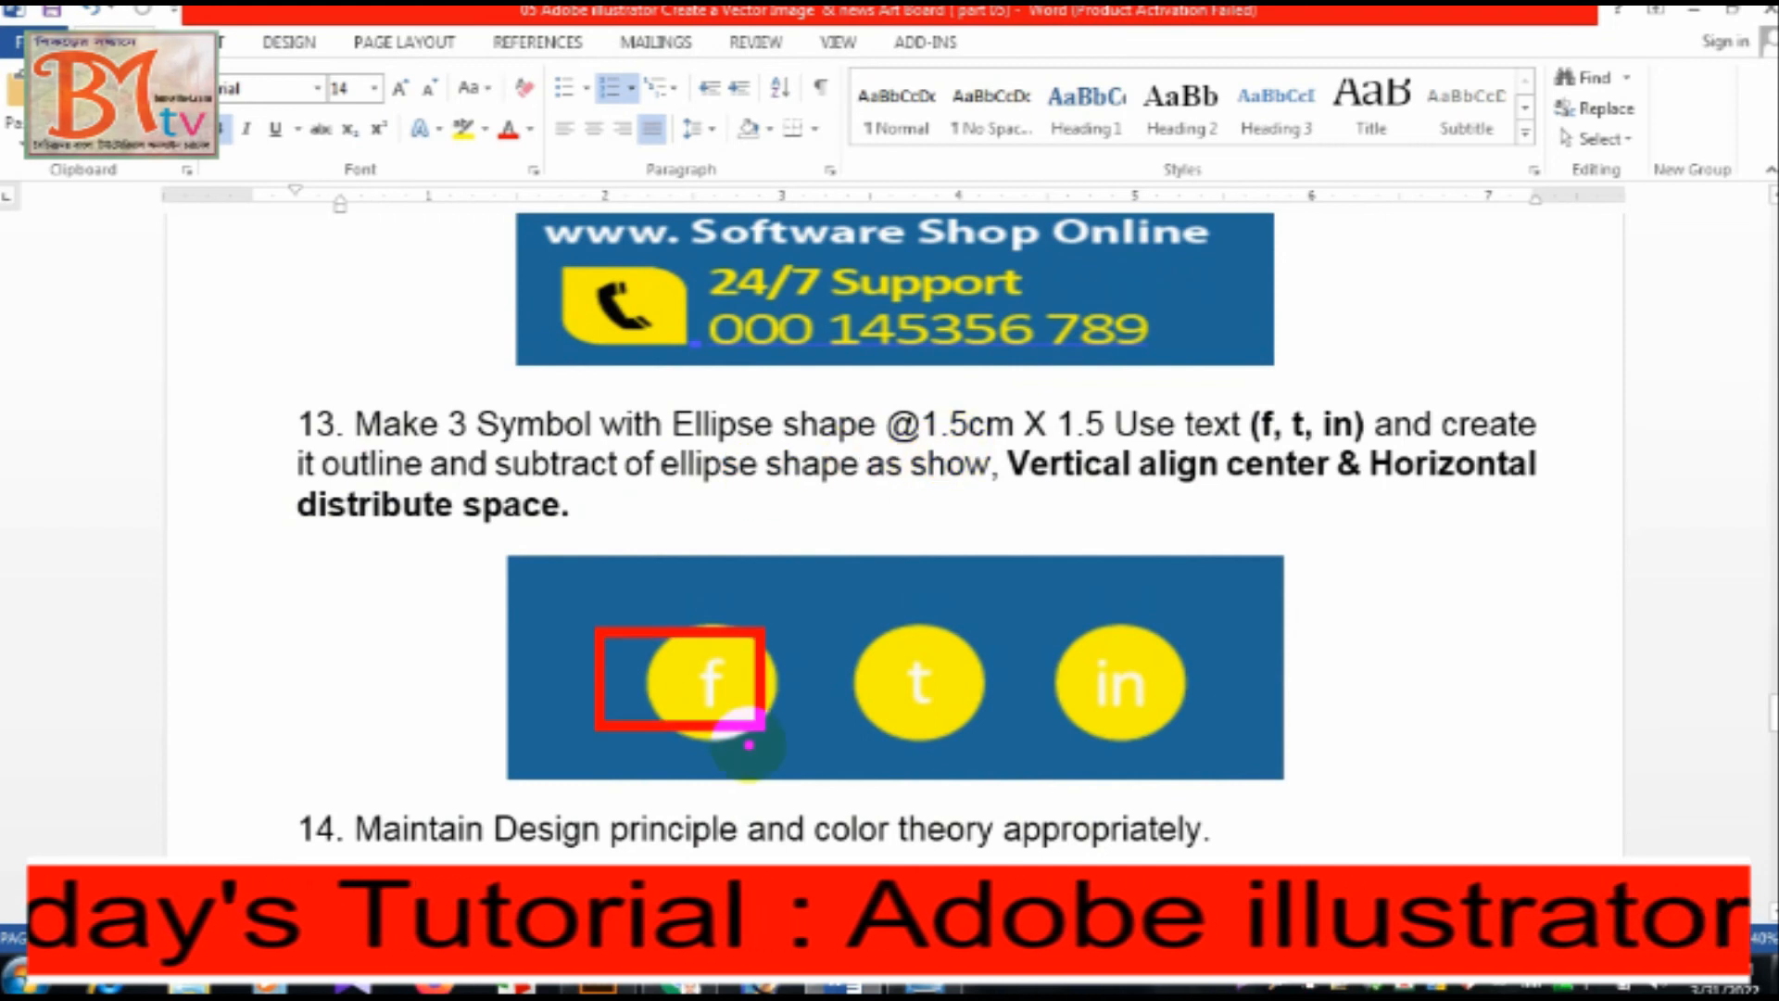